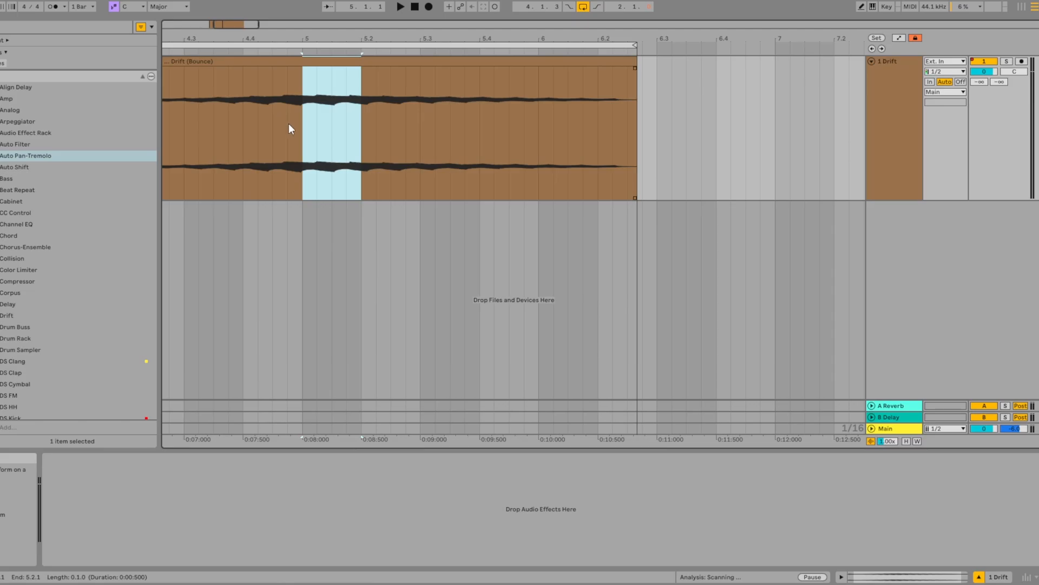
Step: Audition the selected slice of the Drift bounce from 5.1.1 to 5.2.1 and place a copy of it on a new track below
{"action": "key", "text": "space"}
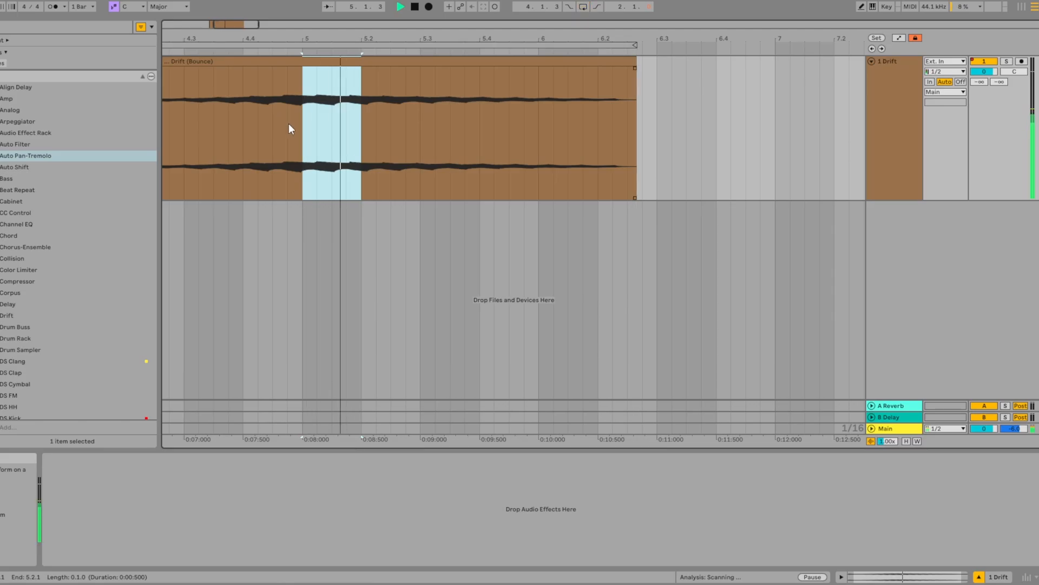
{"action": "key", "text": "space"}
{"action": "scroll", "coordinate": [288, 123], "scroll_direction": "up", "scroll_amount": 4}
{"action": "scroll", "coordinate": [391, 123], "scroll_direction": "down", "scroll_amount": 2}
{"action": "scroll", "coordinate": [388, 115], "scroll_direction": "up", "scroll_amount": 10}
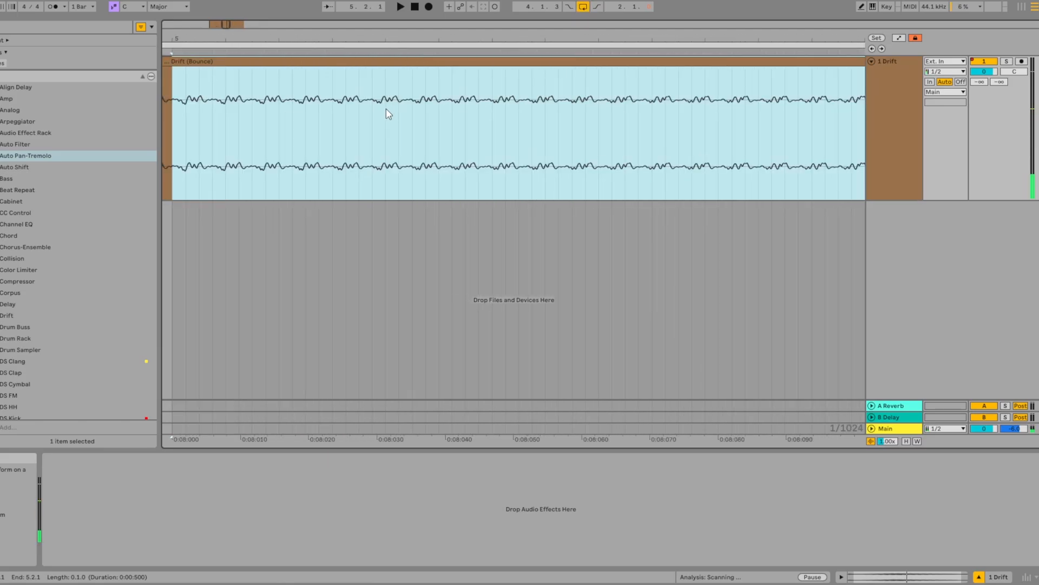
{"action": "scroll", "coordinate": [388, 113], "scroll_direction": "down", "scroll_amount": 12}
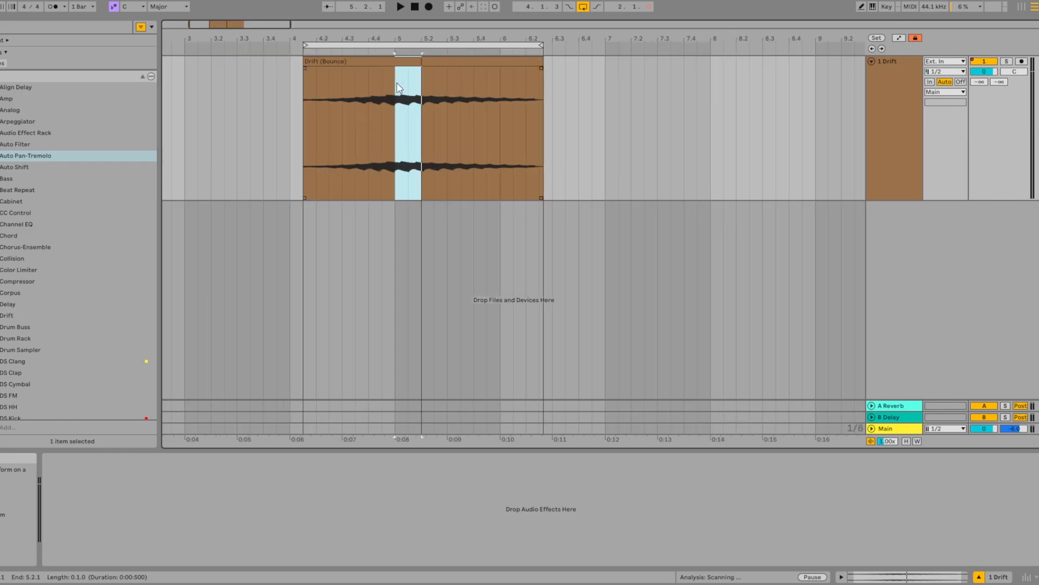
{"action": "left_click_drag", "start_coordinate": [401, 128], "coordinate": [414, 206]}
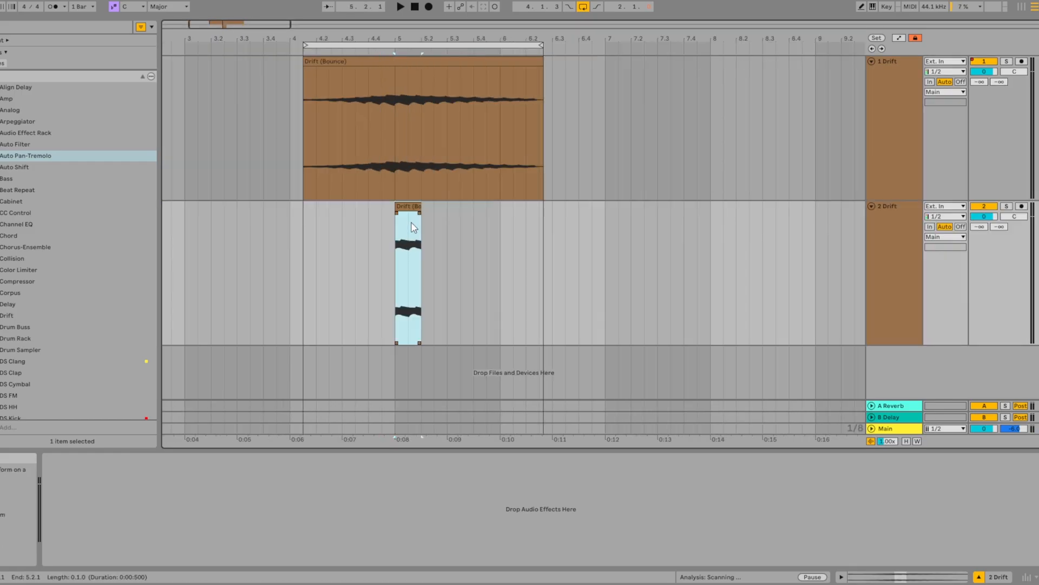
Step: Duplicate the slice on the 2 Drift track seven times so the copies run end to end up to bar 7
{"action": "key", "text": "ctrl+d"}
{"action": "key", "text": "ctrl+d"}
{"action": "key", "text": "ctrl+d"}
{"action": "key", "text": "ctrl+d"}
{"action": "key", "text": "ctrl+d"}
{"action": "key", "text": "ctrl+d"}
{"action": "key", "text": "ctrl+d"}
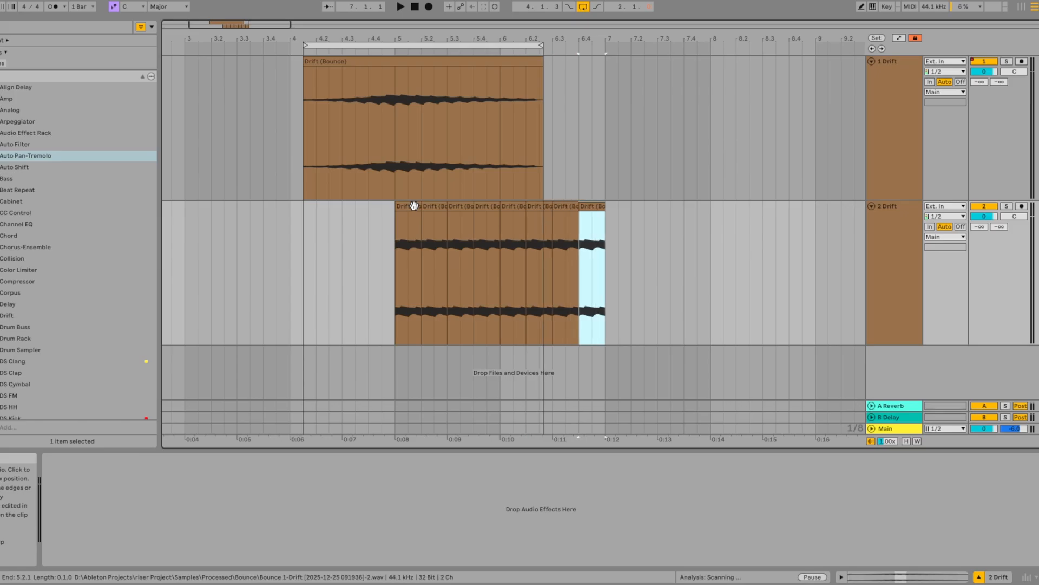
Step: Consolidate all the slice copies on the 2 Drift track into one clip and loop the arrangement over its two bars
{"action": "left_click", "coordinate": [415, 206], "text": "shift"}
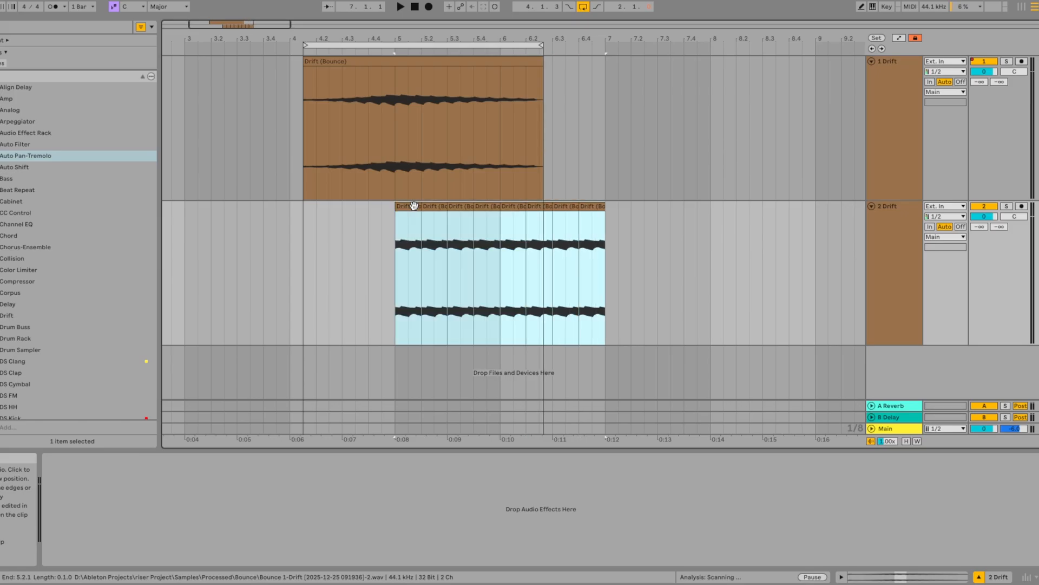
{"action": "key", "text": "ctrl+j"}
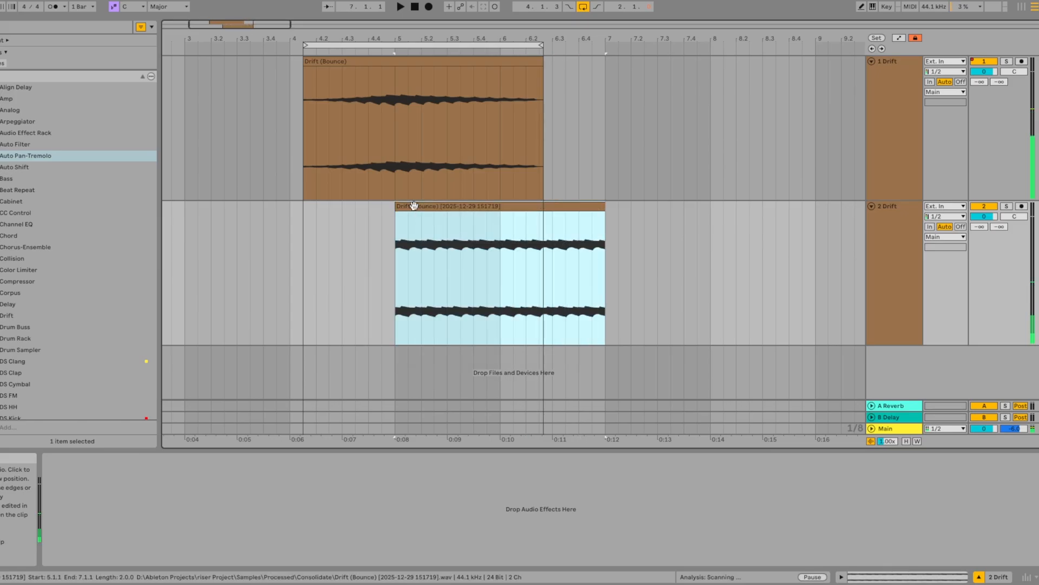
{"action": "key", "text": "ctrl+l"}
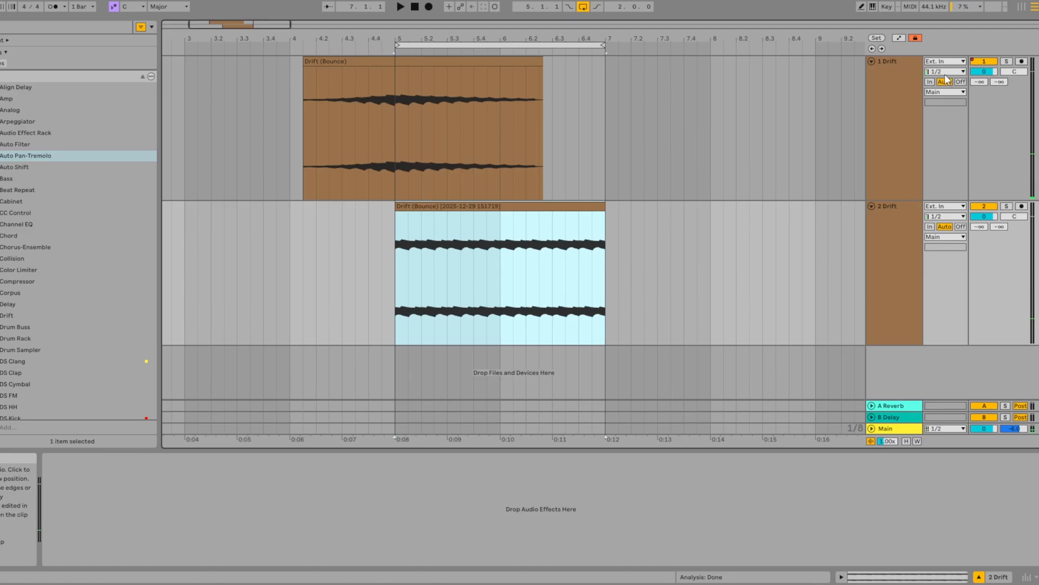
Step: Deactivate the 1 Drift track
{"action": "left_click", "coordinate": [986, 64]}
{"action": "right_click", "coordinate": [986, 63]}
{"action": "left_click", "coordinate": [958, 103]}
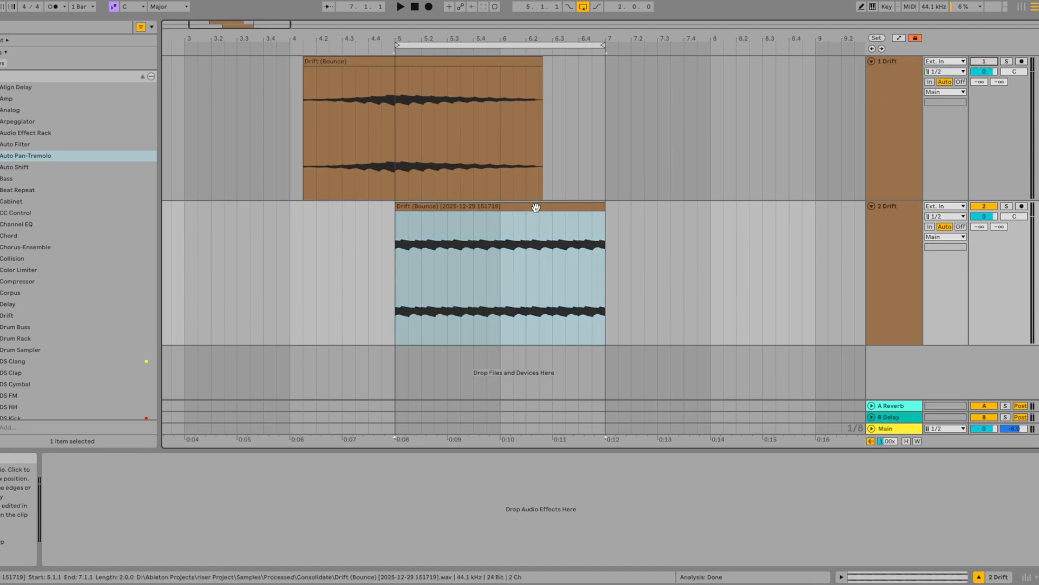
Step: Open the consolidated clip on the 2 Drift track for editing and show its envelopes
{"action": "left_click", "coordinate": [536, 208]}
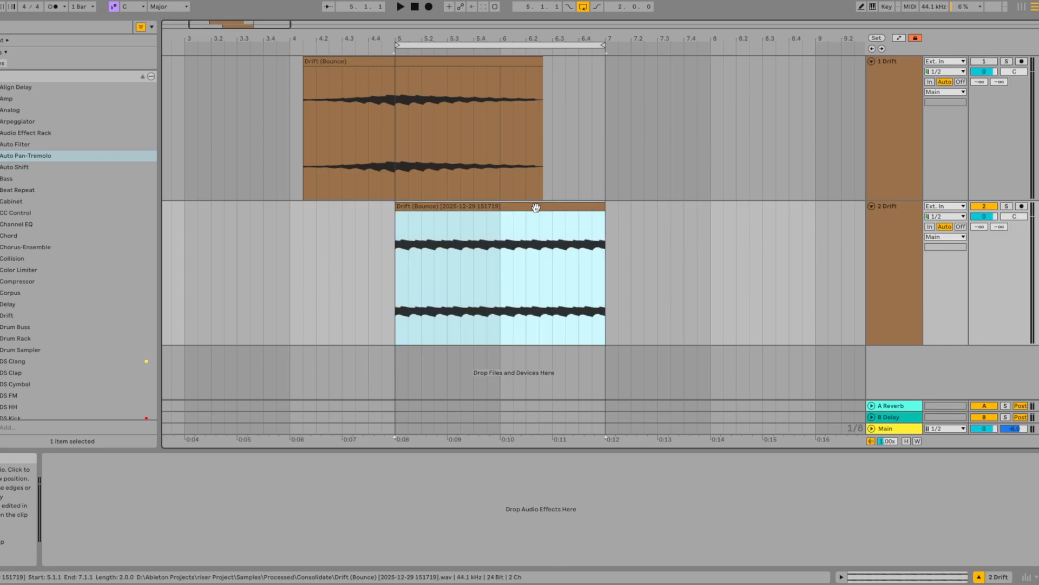
{"action": "left_click", "coordinate": [511, 205]}
{"action": "double_click", "coordinate": [508, 205]}
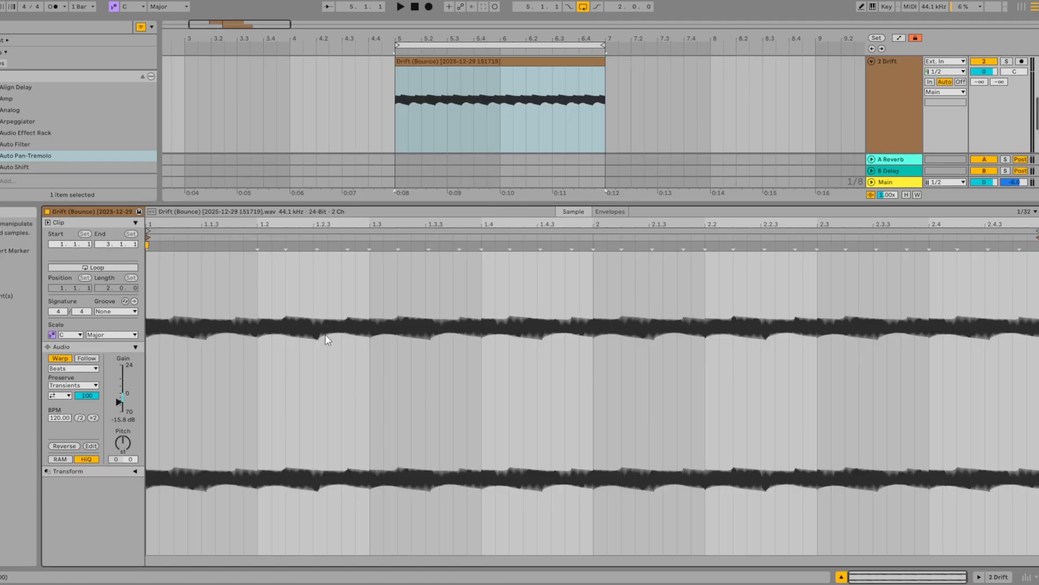
{"action": "left_click", "coordinate": [610, 213]}
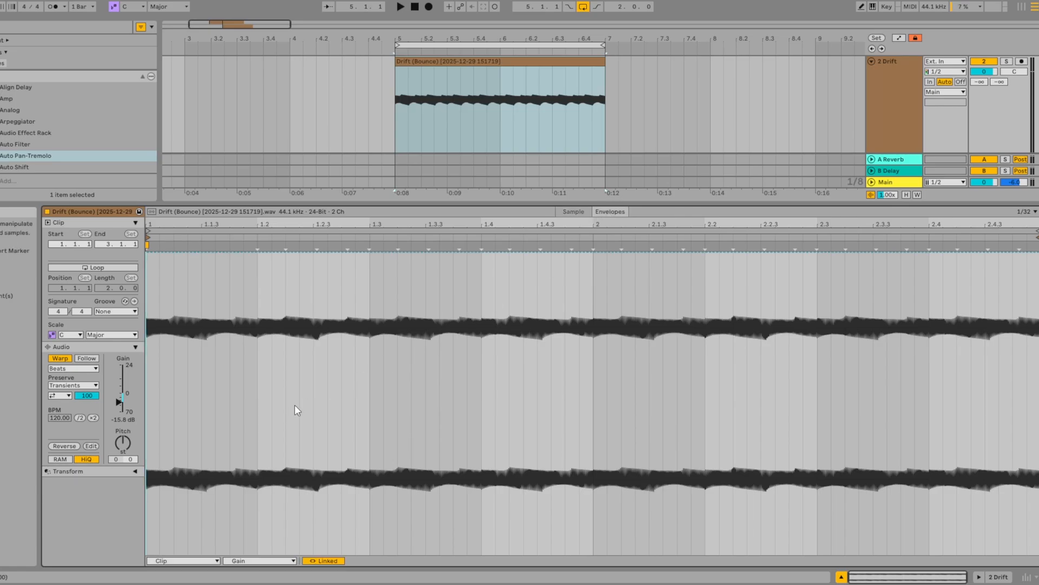
{"action": "left_click", "coordinate": [181, 560]}
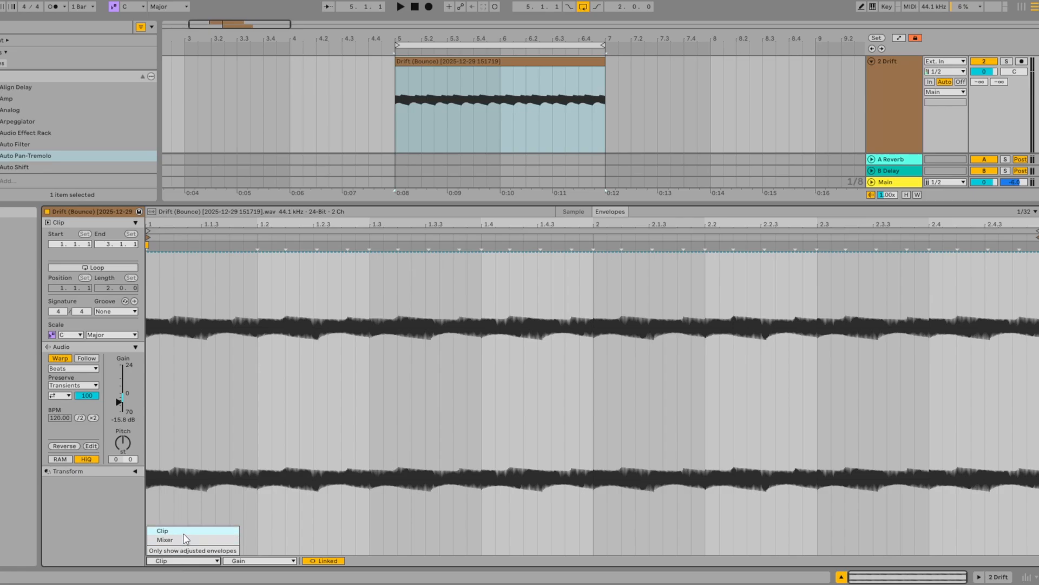
{"action": "left_click", "coordinate": [180, 540]}
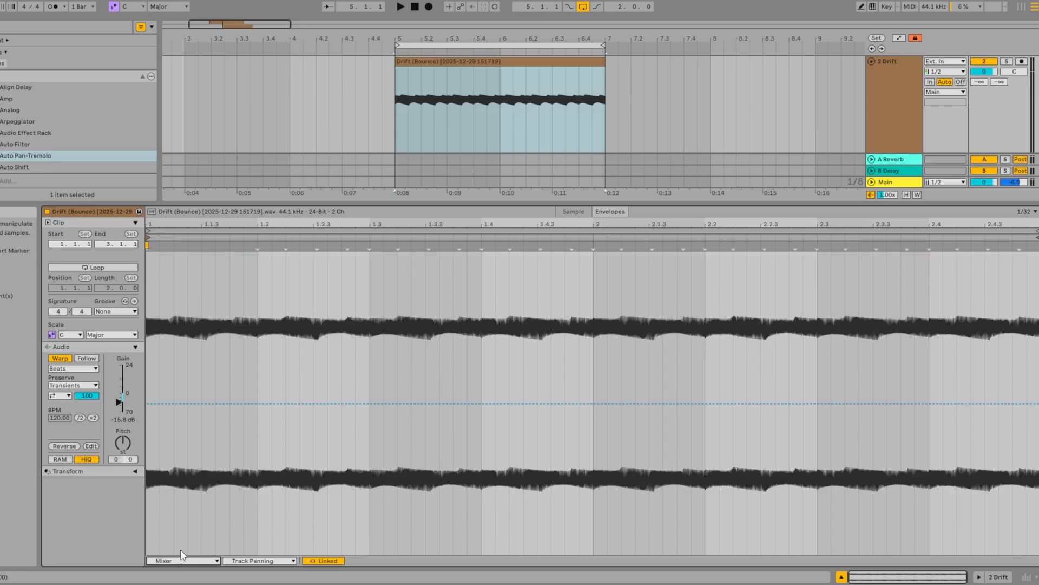
{"action": "left_click", "coordinate": [230, 560]}
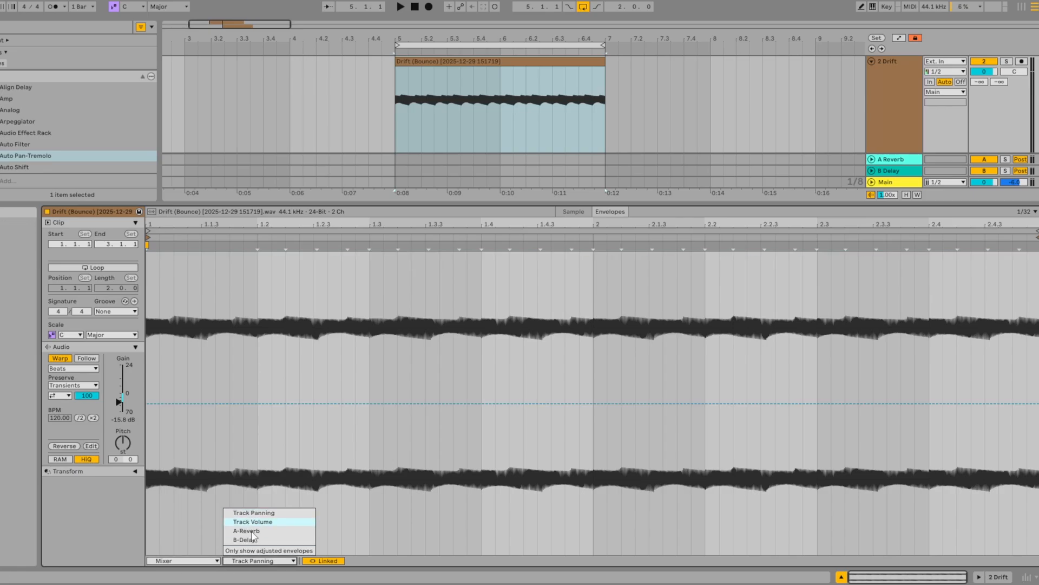
{"action": "left_click", "coordinate": [208, 560]}
{"action": "left_click", "coordinate": [188, 561]}
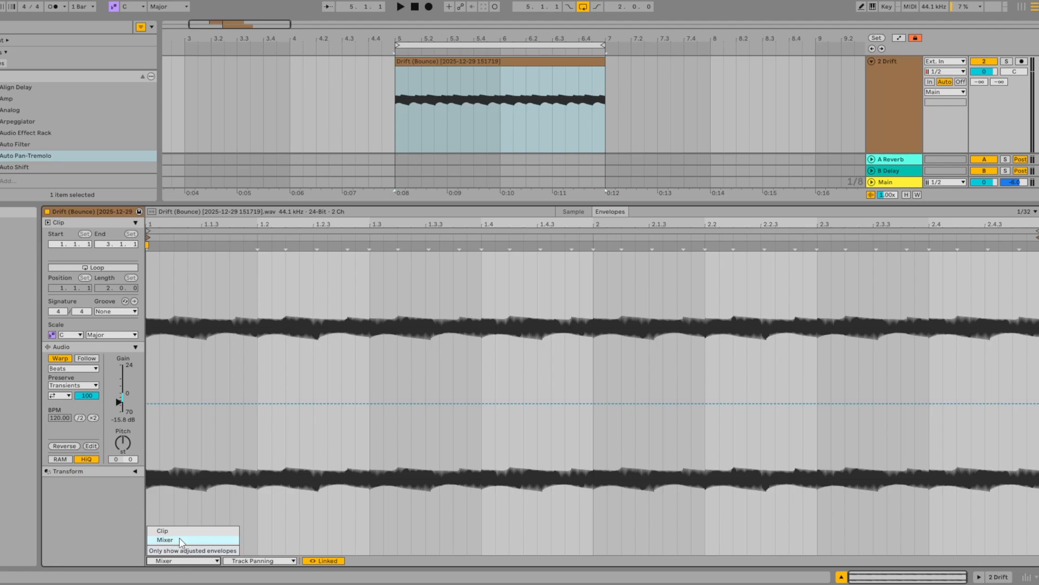
{"action": "left_click", "coordinate": [162, 531]}
Step: Draw a rising ramp in the clip's Transposition envelope from 0 st at the start to +12 st near the end
{"action": "left_click", "coordinate": [236, 561]}
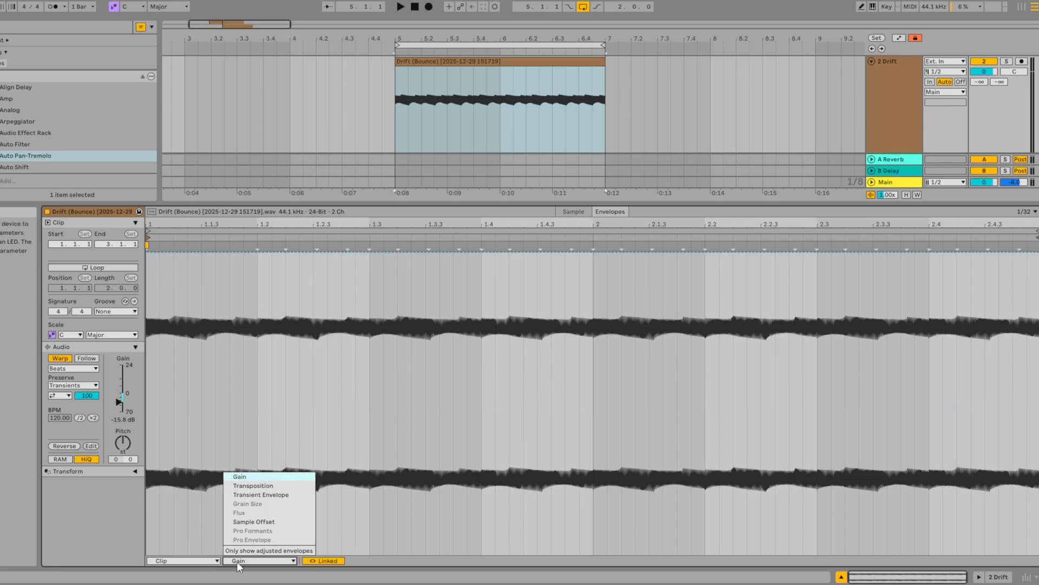
{"action": "left_click", "coordinate": [251, 485]}
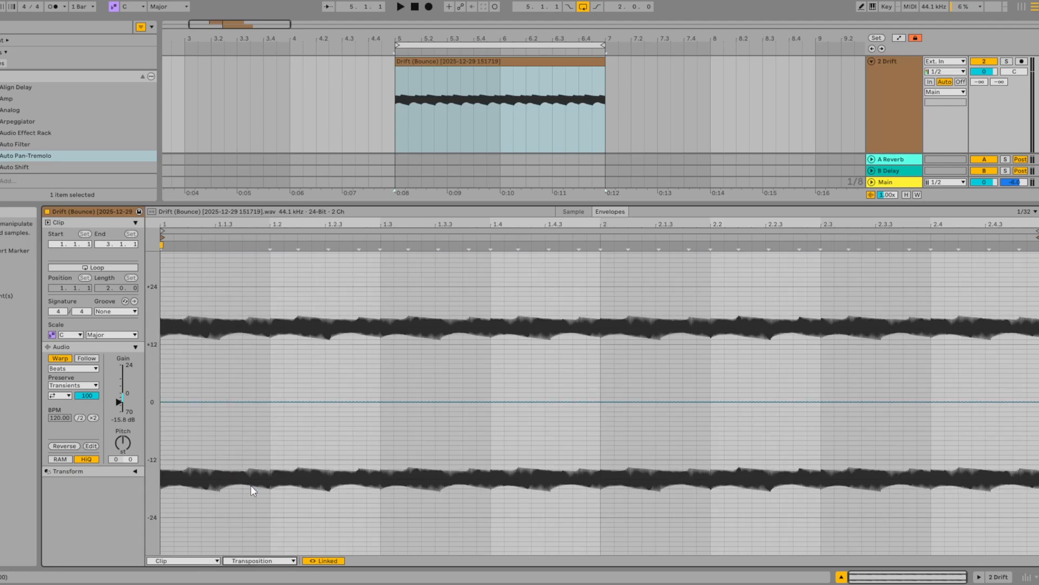
{"action": "left_click", "coordinate": [161, 400]}
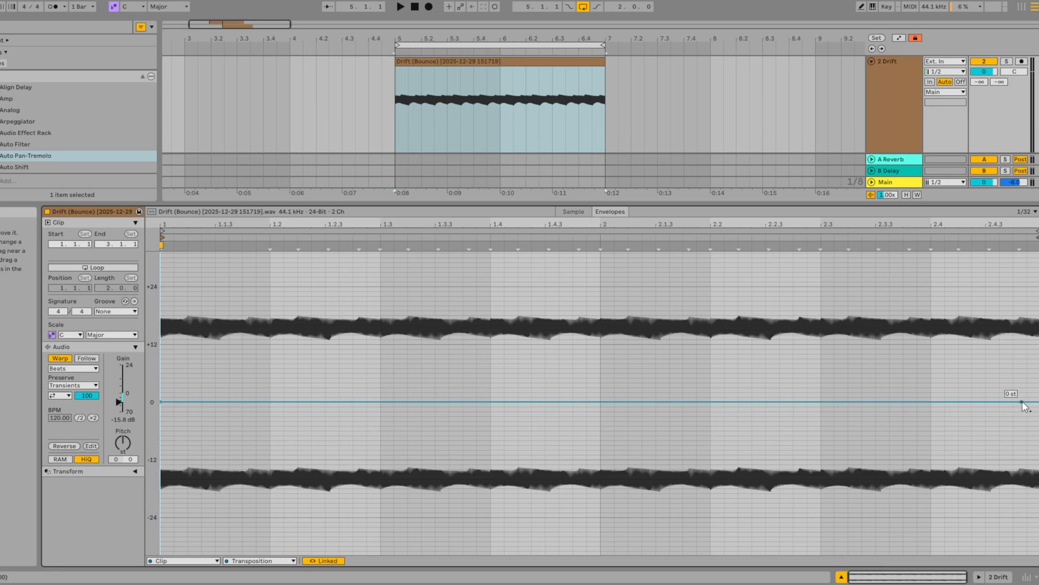
{"action": "left_click_drag", "start_coordinate": [1032, 401], "coordinate": [1031, 344]}
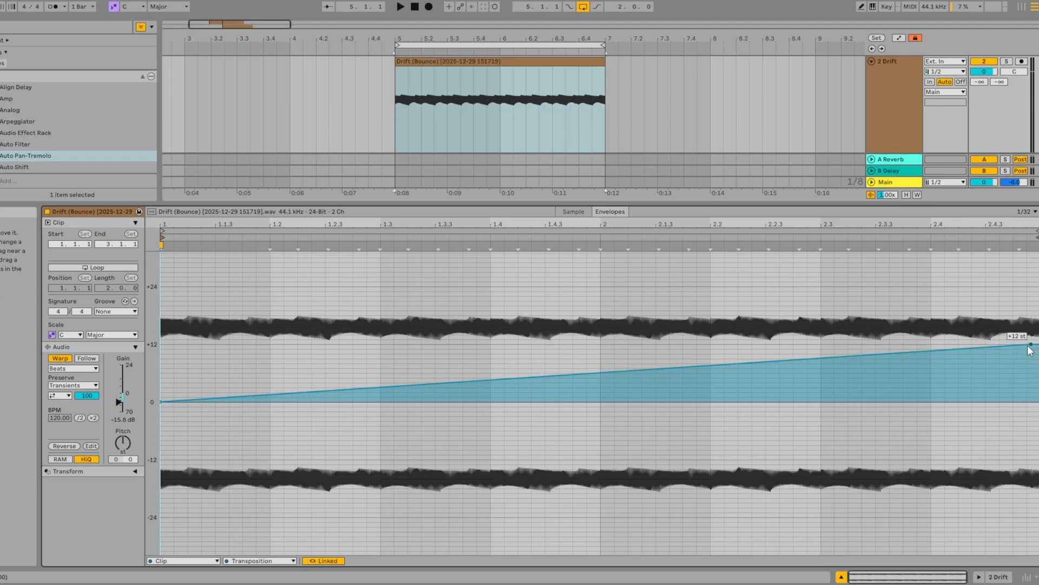
Step: Set the clip's warp mode to Complex and hide the clip's detail view
{"action": "left_click", "coordinate": [65, 369]}
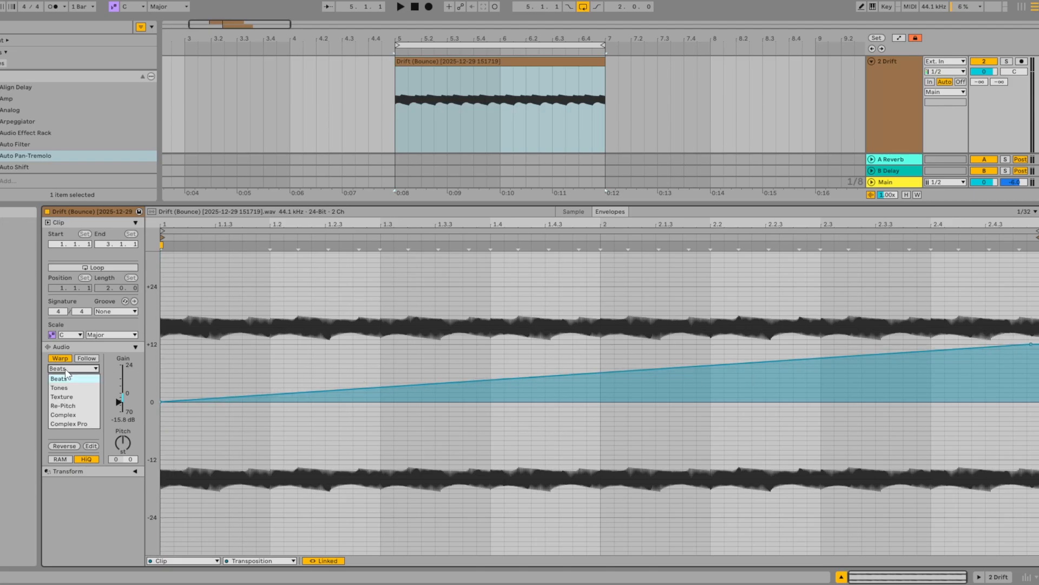
{"action": "left_click", "coordinate": [68, 415]}
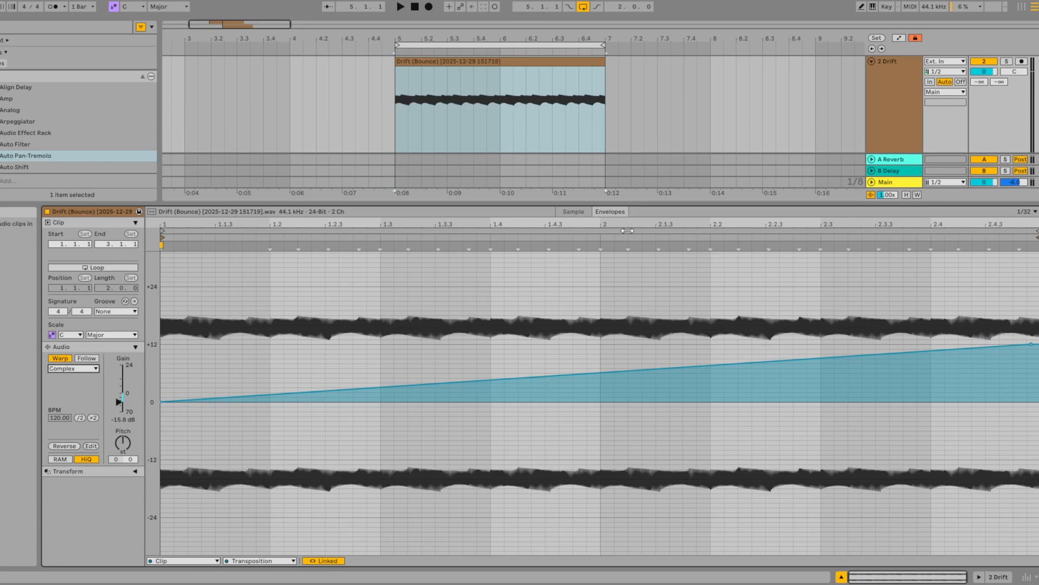
{"action": "key", "text": "ctrl+alt+l"}
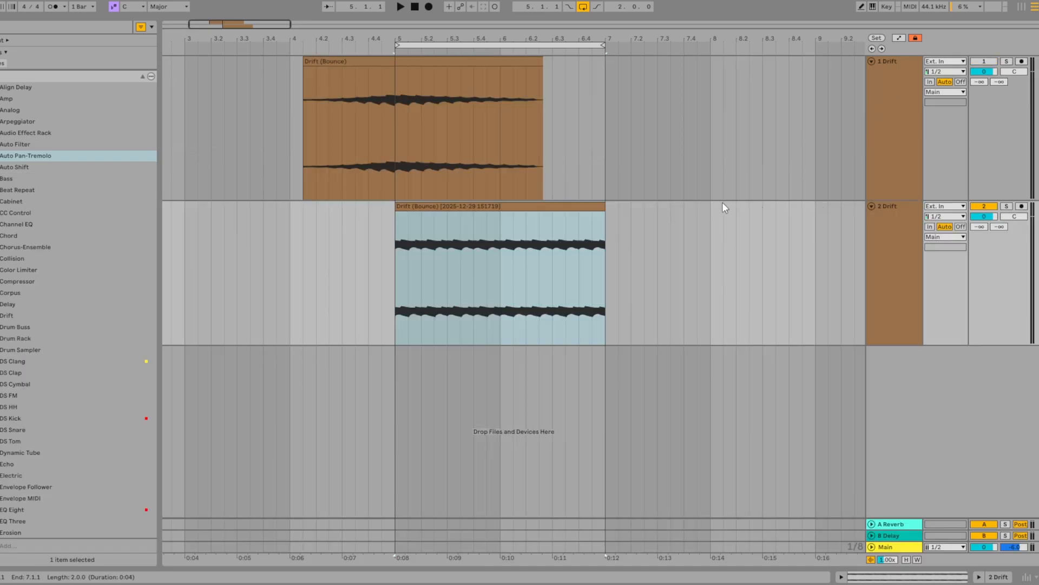
Step: Solo the 2 Drift track and play the clip with its rising pitch
{"action": "left_click", "coordinate": [1006, 207]}
{"action": "key", "text": "space"}
{"action": "double_click", "coordinate": [504, 206]}
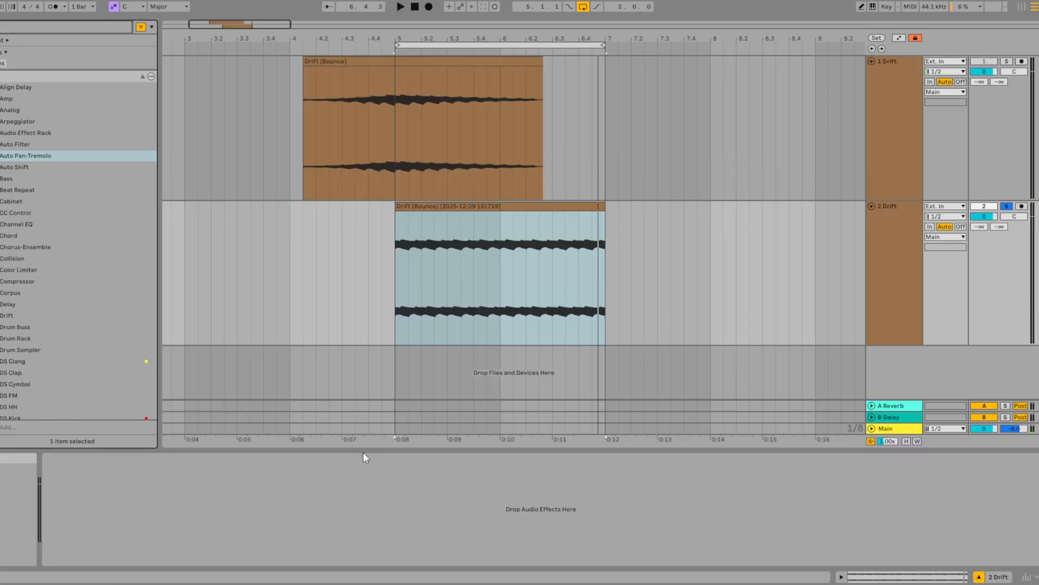
Step: Add the stock Reverb to the 2 Drift track with Decay set to 5.21 s, and audition the result
{"action": "key", "text": "ctrl+f"}
{"action": "type", "text": "reverb"}
{"action": "key", "text": "Down"}
{"action": "key", "text": "Down"}
{"action": "key", "text": "Return"}
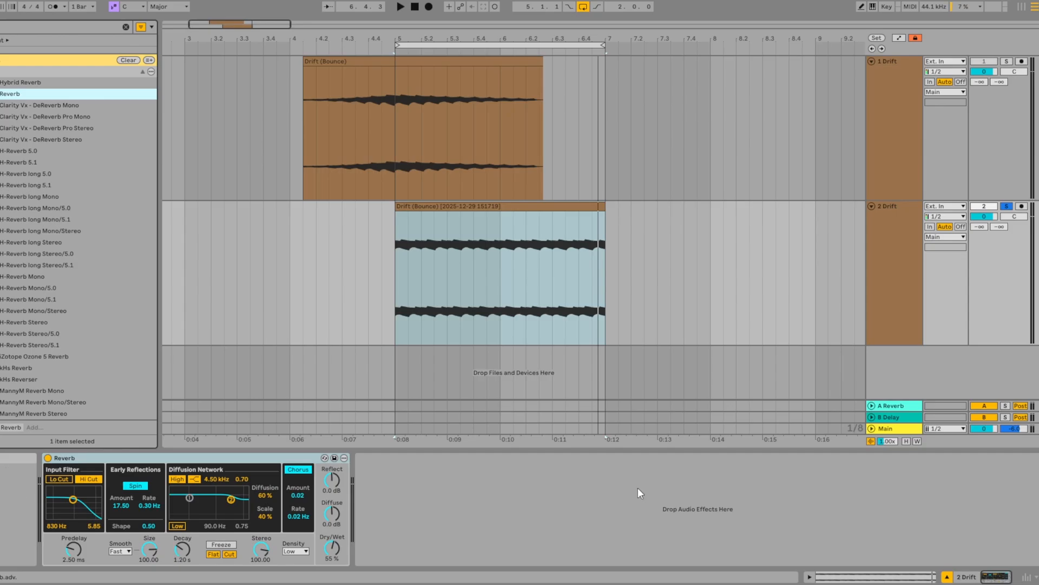
{"action": "left_click_drag", "start_coordinate": [182, 548], "coordinate": [182, 520]}
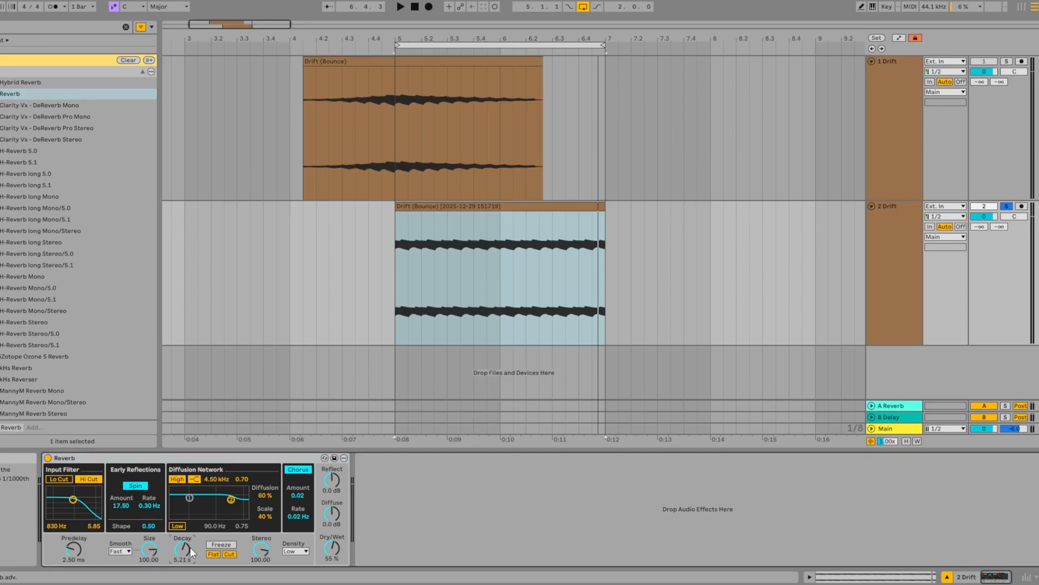
{"action": "key", "text": "space"}
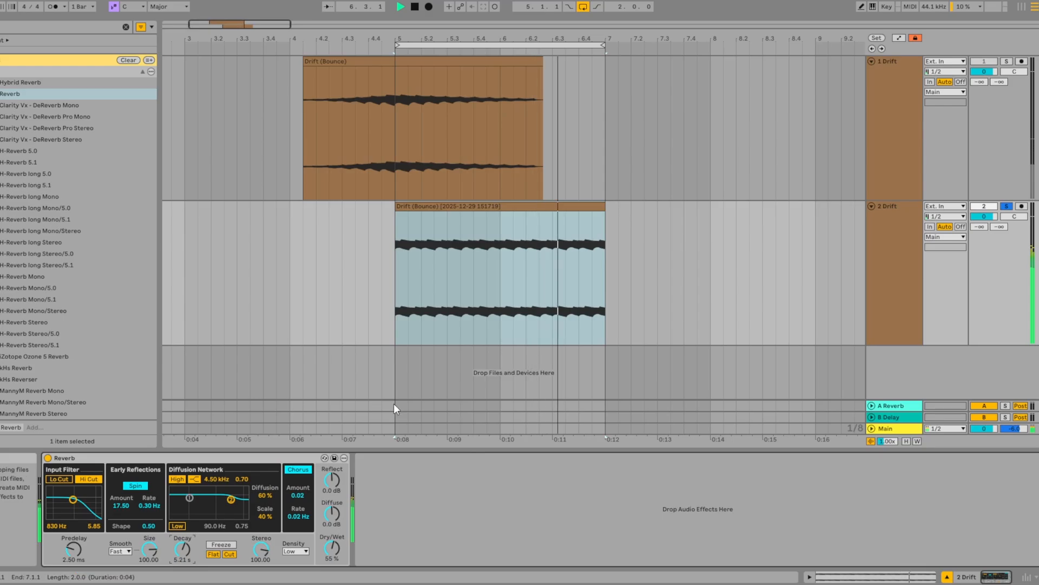
{"action": "key", "text": "space"}
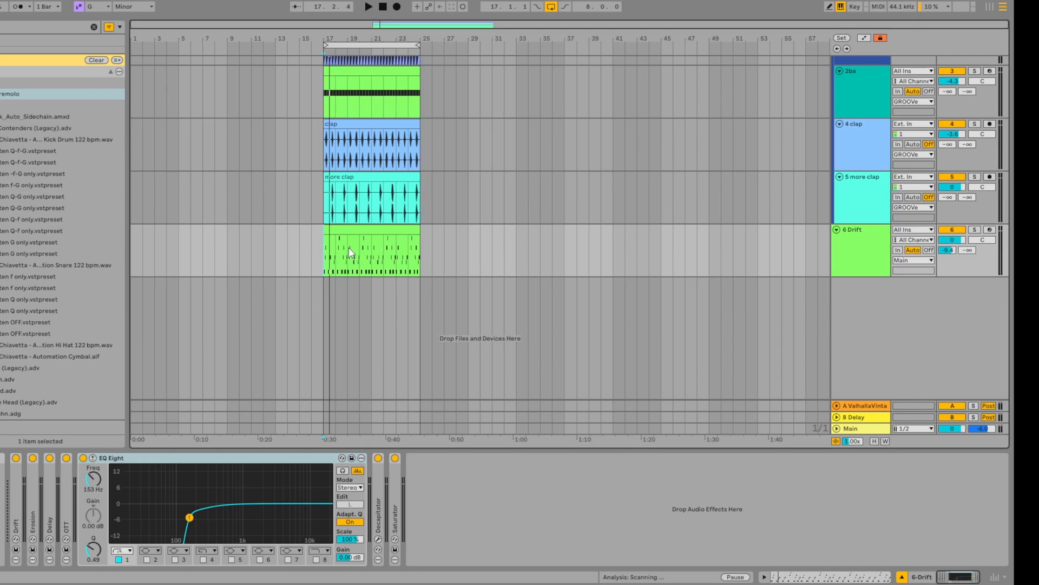
Step: Play the groove from bar 17 to listen to the 6 Drift part in context
{"action": "left_click", "coordinate": [301, 263]}
{"action": "scroll", "coordinate": [306, 261], "scroll_direction": "up", "scroll_amount": 5}
{"action": "scroll", "coordinate": [377, 253], "scroll_direction": "down", "scroll_amount": 5}
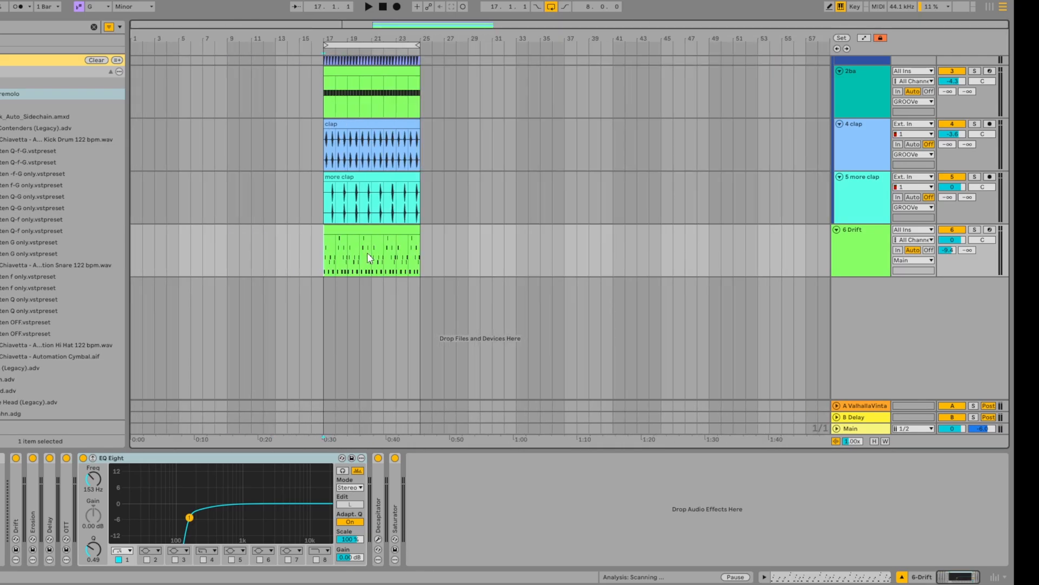
{"action": "key", "text": "space"}
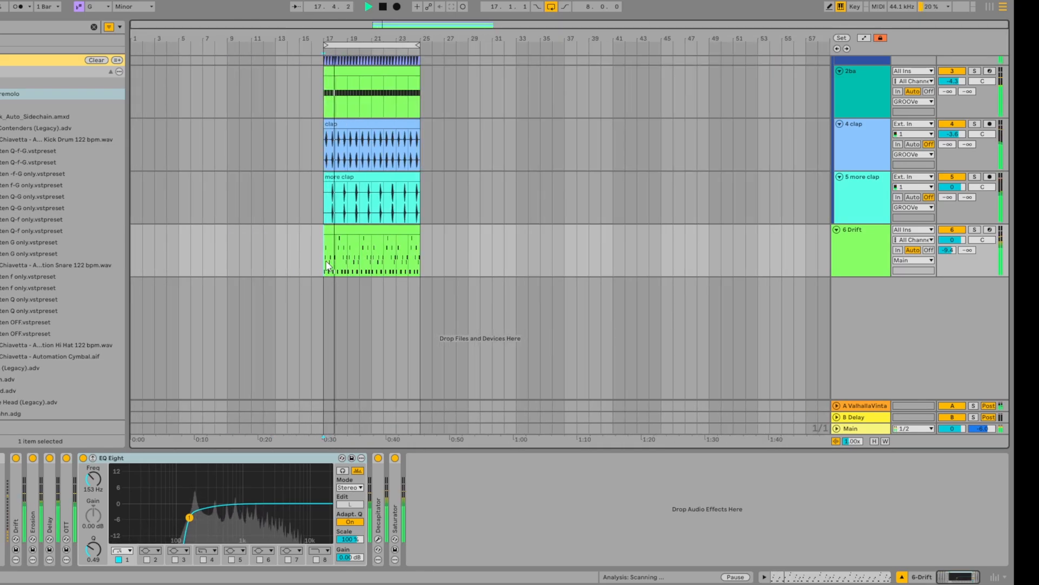
{"action": "scroll", "coordinate": [341, 257], "scroll_direction": "up", "scroll_amount": 3}
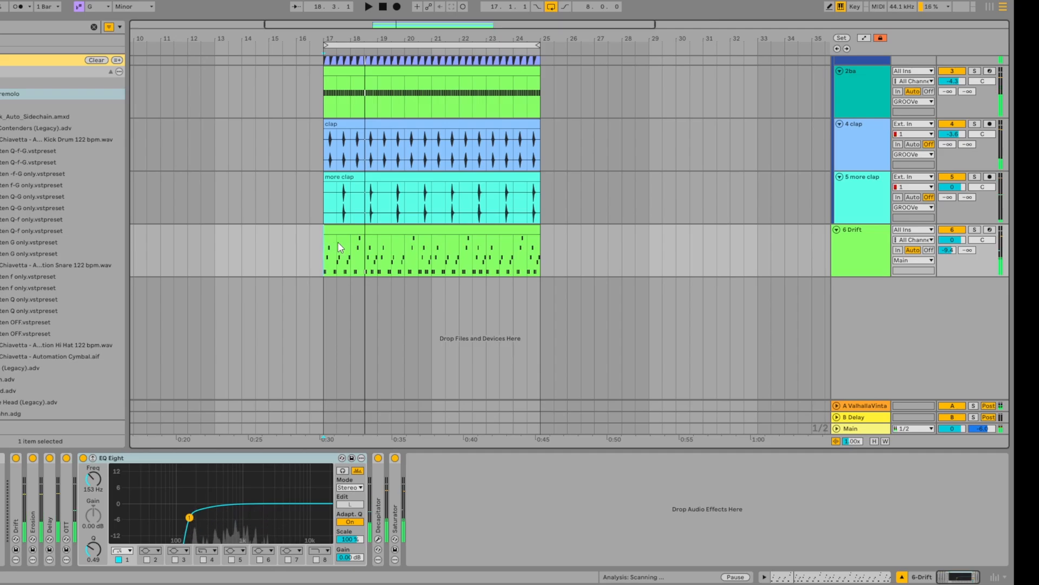
{"action": "left_click_drag", "start_coordinate": [146, 249], "coordinate": [283, 248]}
{"action": "left_click", "coordinate": [324, 247]}
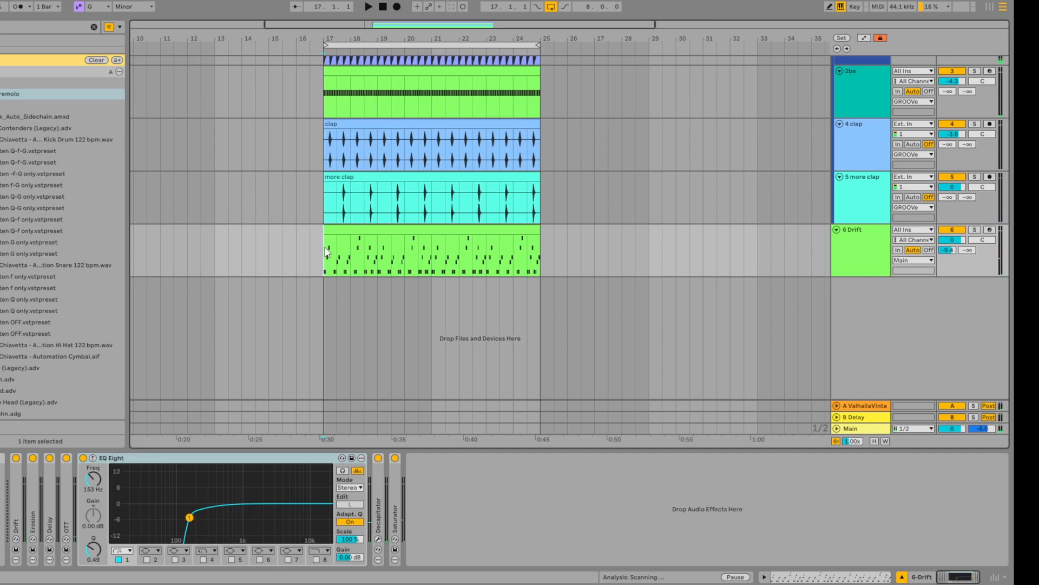
Step: Bounce the 6 Drift MIDI clip spanning bars 17 to 25 to a new audio track
{"action": "left_click", "coordinate": [360, 230]}
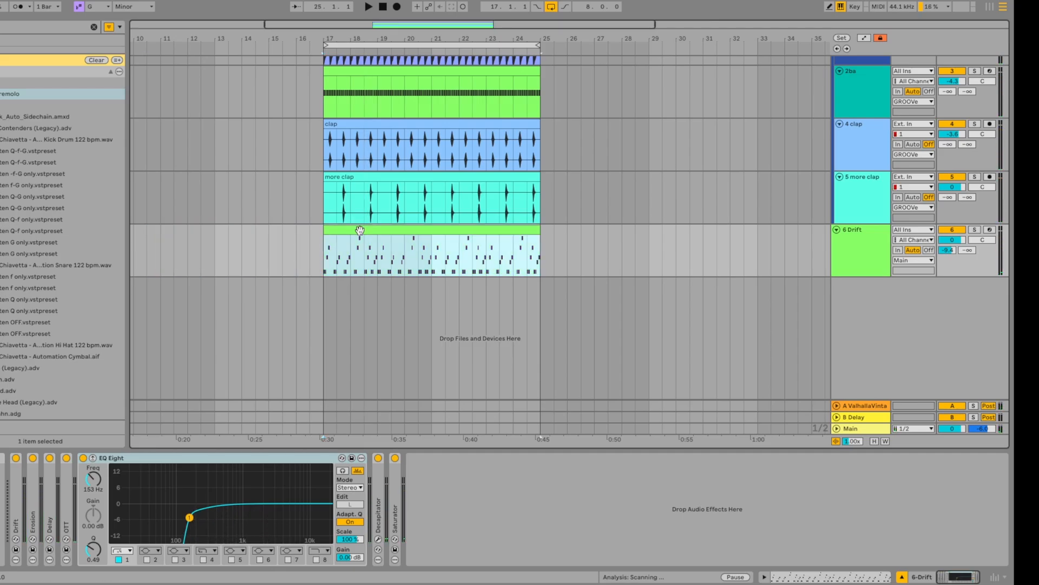
{"action": "right_click", "coordinate": [360, 230]}
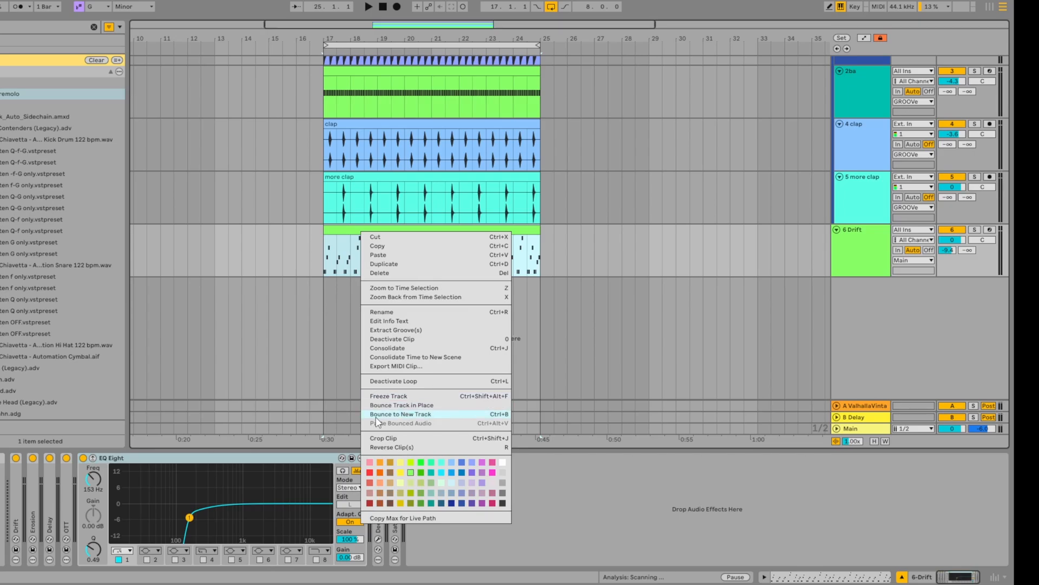
{"action": "left_click", "coordinate": [392, 414]}
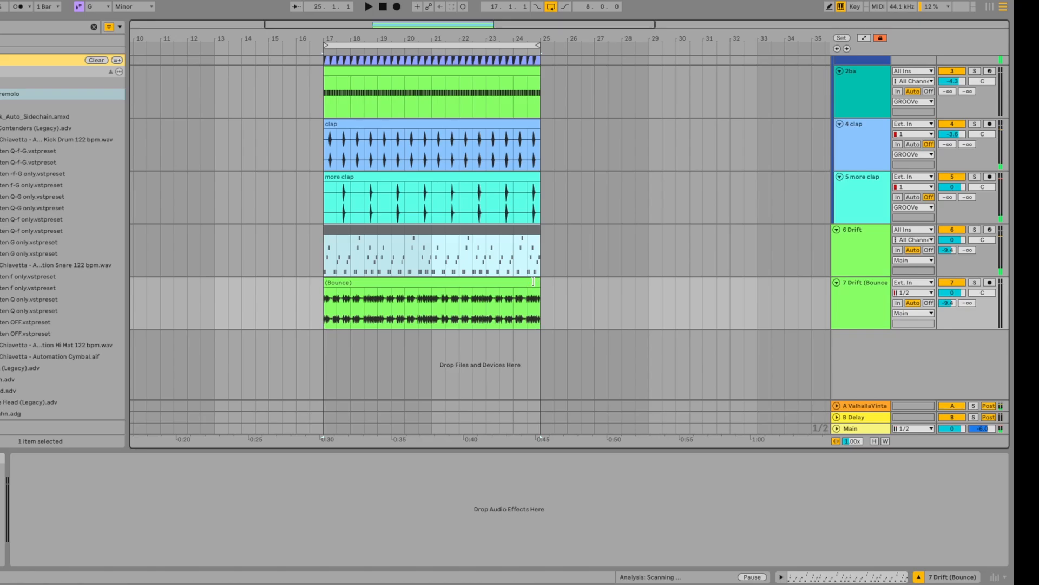
Step: Trim the bounced clip on the 7 Drift track to a single sixteenth-note slice starting at bar 17
{"action": "left_click_drag", "start_coordinate": [533, 282], "coordinate": [331, 282]}
{"action": "scroll", "coordinate": [324, 282], "scroll_direction": "up", "scroll_amount": 8}
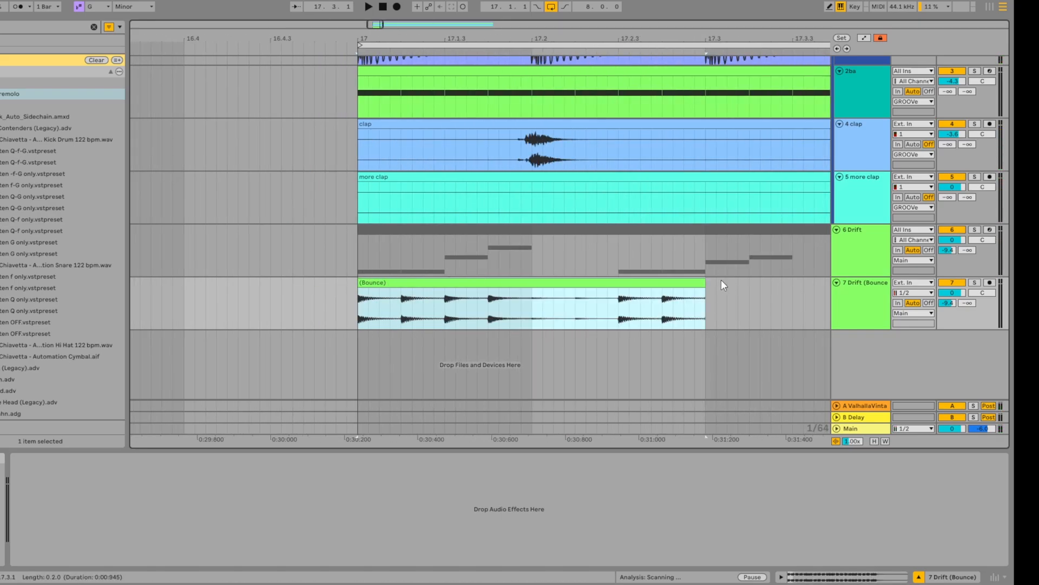
{"action": "left_click_drag", "start_coordinate": [705, 282], "coordinate": [360, 303]}
{"action": "scroll", "coordinate": [361, 304], "scroll_direction": "down", "scroll_amount": 8}
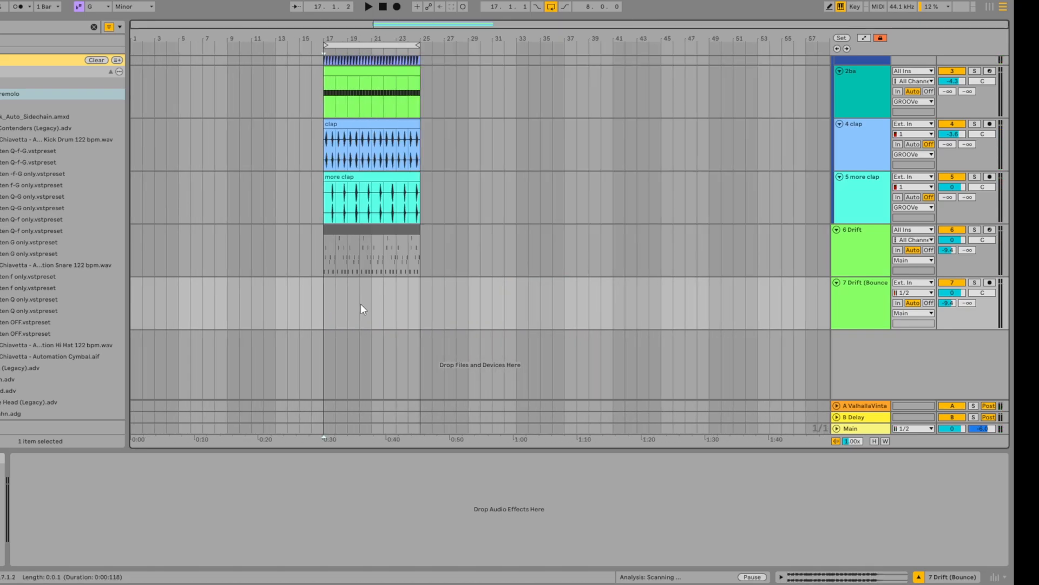
Step: Move the sixteenth-note slice to the start of bar 16 and duplicate it until four slices fill the first beat
{"action": "scroll", "coordinate": [291, 313], "scroll_direction": "up", "scroll_amount": 8}
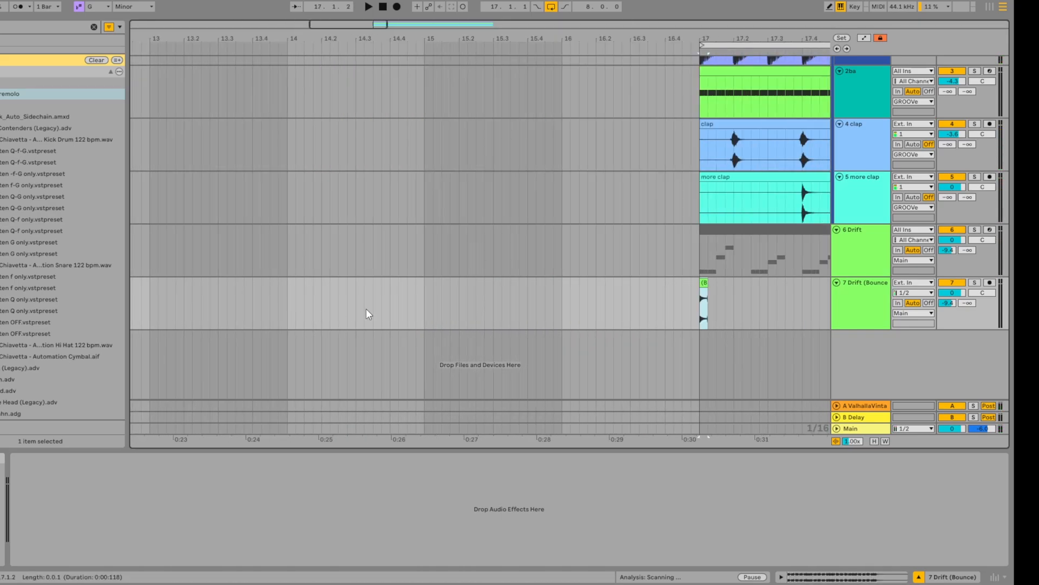
{"action": "left_click", "coordinate": [564, 305]}
{"action": "scroll", "coordinate": [563, 304], "scroll_direction": "up", "scroll_amount": 4}
{"action": "key", "text": "ctrl+v"}
{"action": "key", "text": "ctrl+d"}
{"action": "key", "text": "ctrl+d"}
{"action": "key", "text": "ctrl+d"}
{"action": "left_click", "coordinate": [572, 282], "text": "shift"}
Step: Duplicate the one-beat group of slices to fill bar 16 and consolidate the whole bar into one clip
{"action": "scroll", "coordinate": [573, 290], "scroll_direction": "down", "scroll_amount": 4}
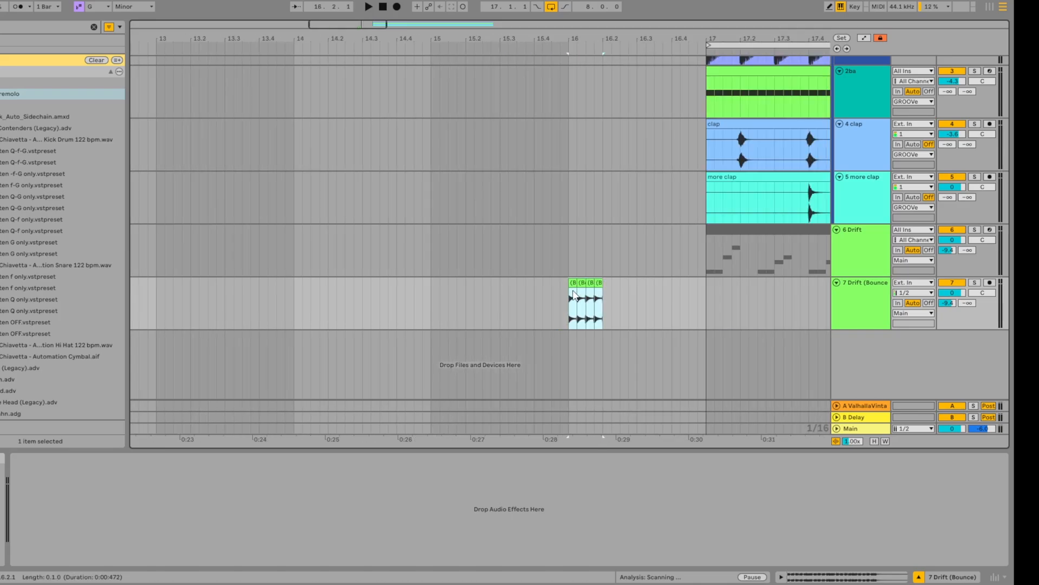
{"action": "key", "text": "ctrl+d"}
{"action": "key", "text": "ctrl+d"}
{"action": "key", "text": "ctrl+d"}
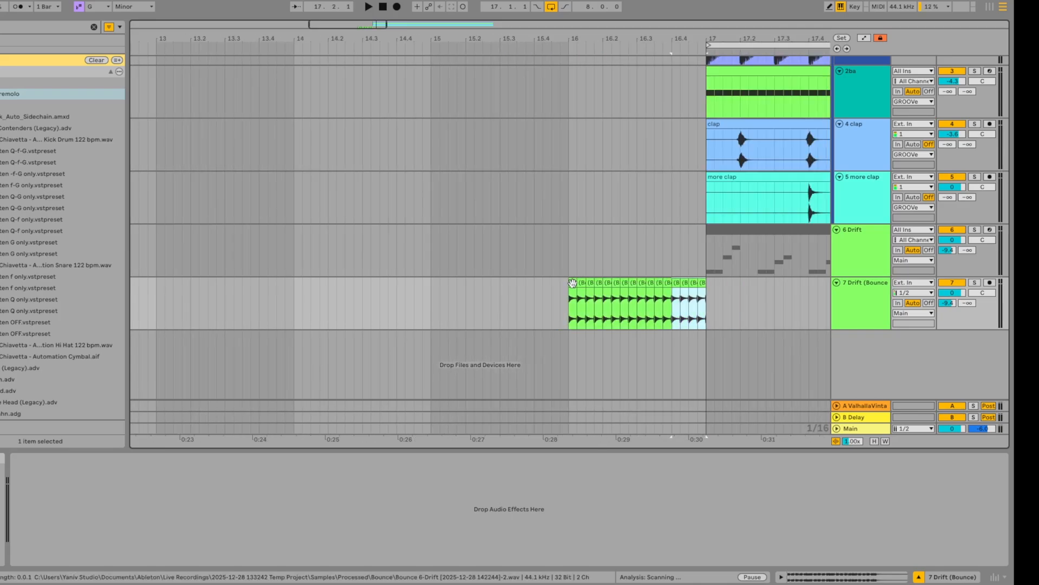
{"action": "left_click", "coordinate": [573, 282], "text": "shift"}
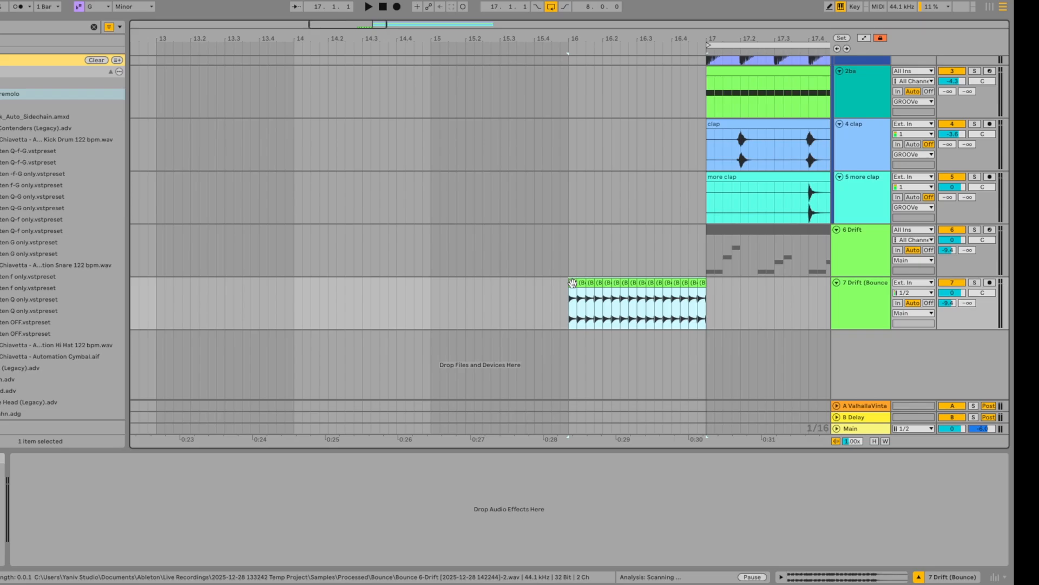
{"action": "key", "text": "ctrl+j"}
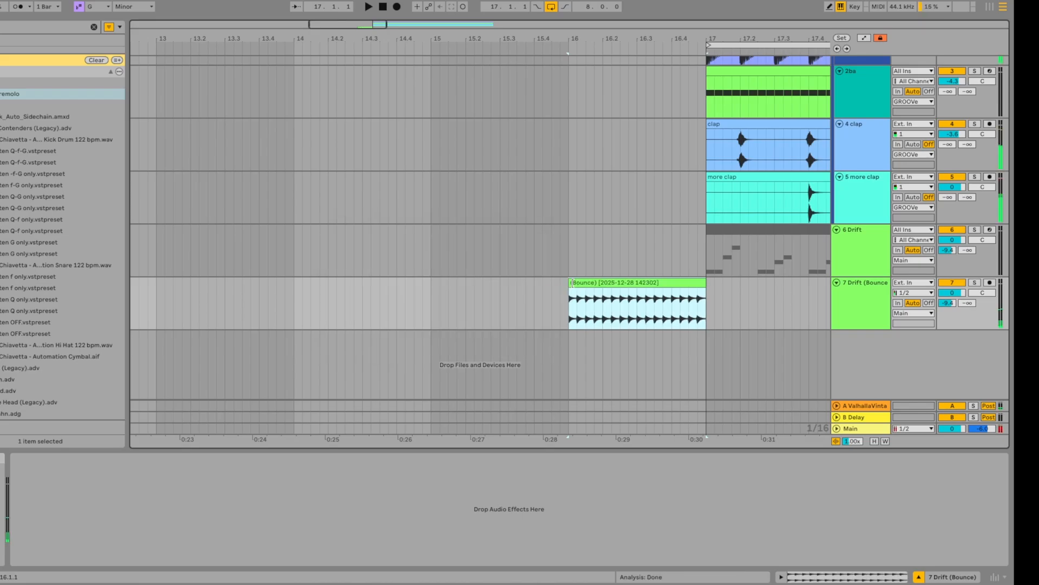
Step: Show the Transposition envelope of the consolidated clip in bar 16
{"action": "double_click", "coordinate": [573, 283]}
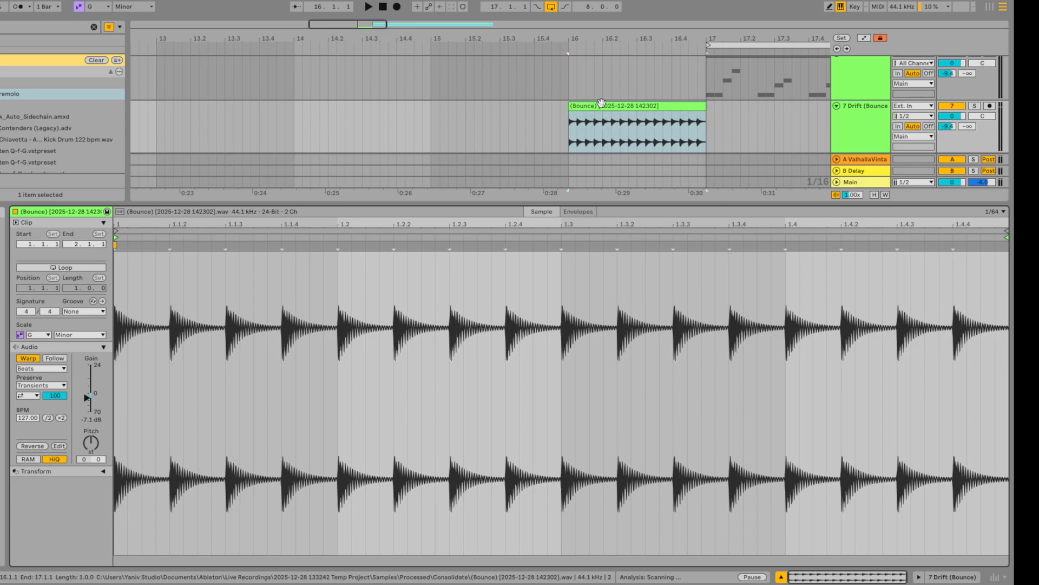
{"action": "left_click", "coordinate": [577, 211]}
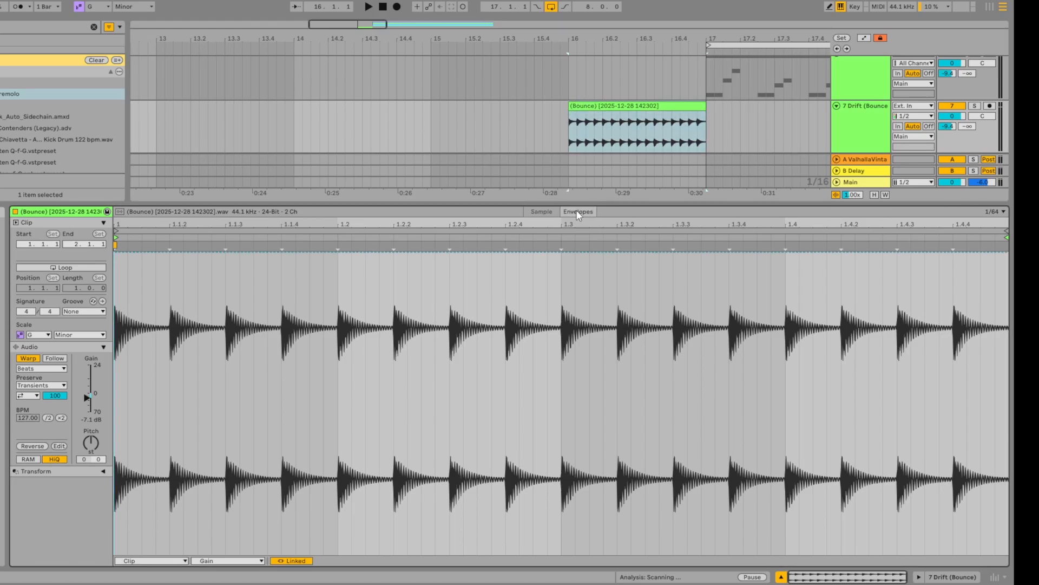
{"action": "left_click", "coordinate": [144, 562]}
{"action": "left_click", "coordinate": [135, 540]}
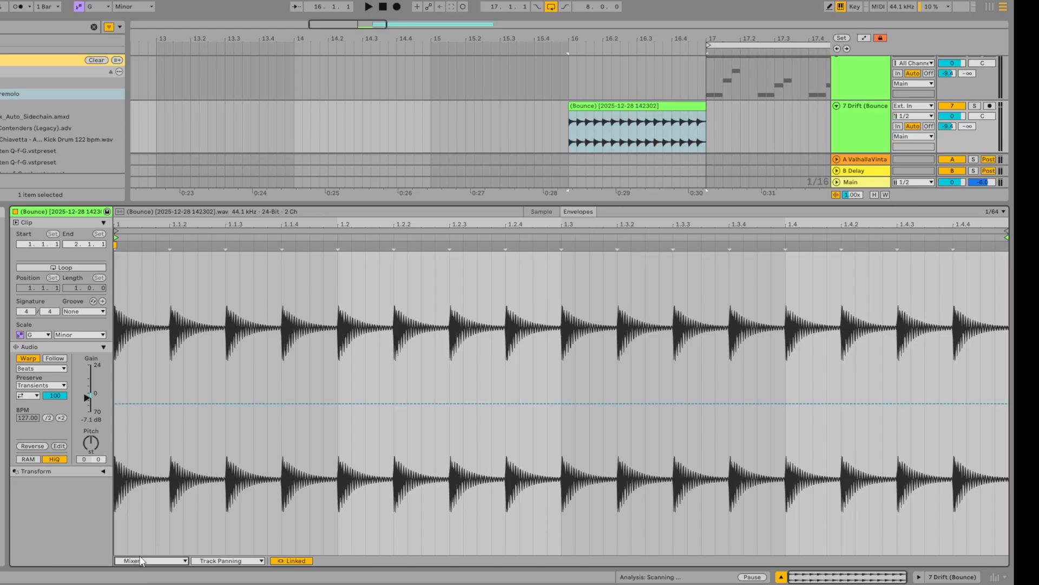
{"action": "left_click", "coordinate": [143, 561]}
{"action": "left_click", "coordinate": [142, 532]}
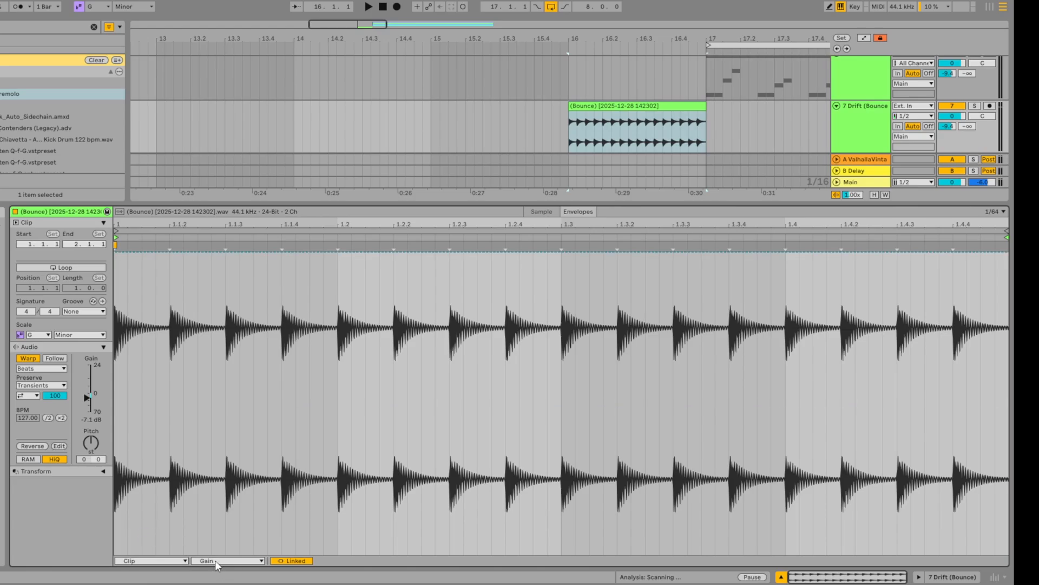
{"action": "left_click", "coordinate": [215, 560]}
{"action": "left_click", "coordinate": [223, 485]}
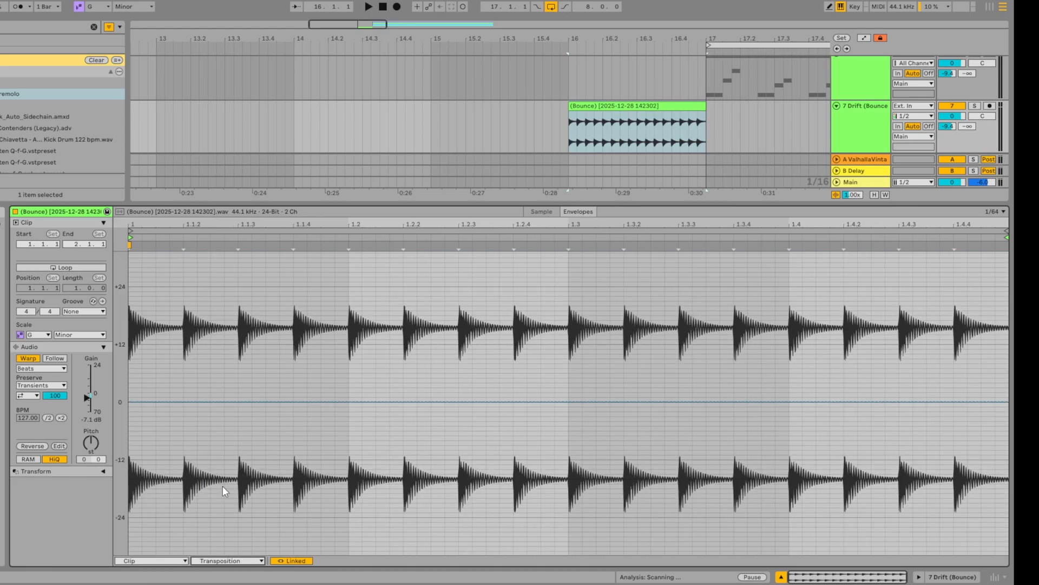
Step: Draw a transposition ramp from 0 to +12 st across the clip and set its warp mode to Complex
{"action": "left_click", "coordinate": [138, 402]}
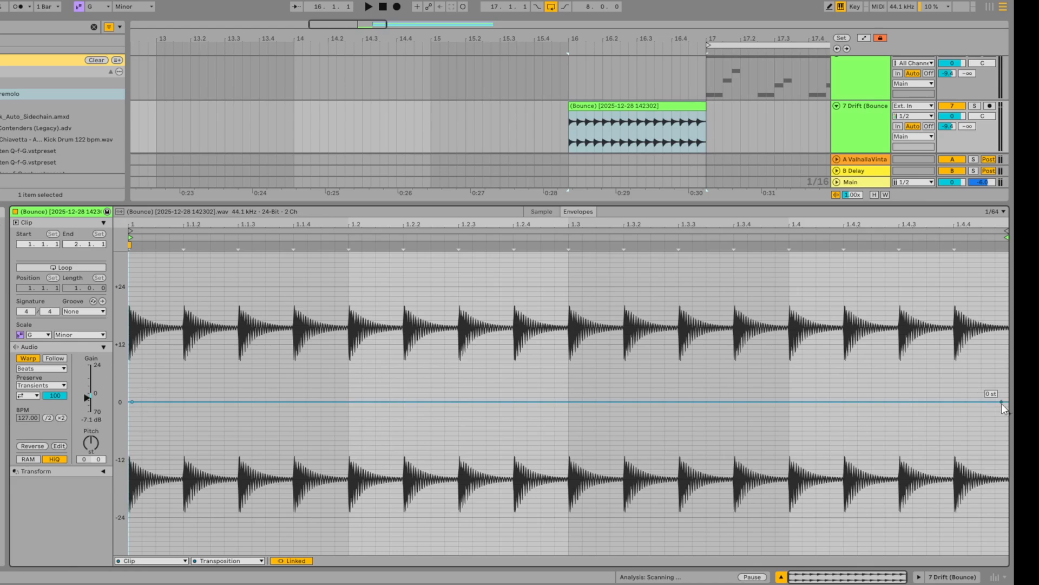
{"action": "left_click_drag", "start_coordinate": [1001, 401], "coordinate": [1002, 343]}
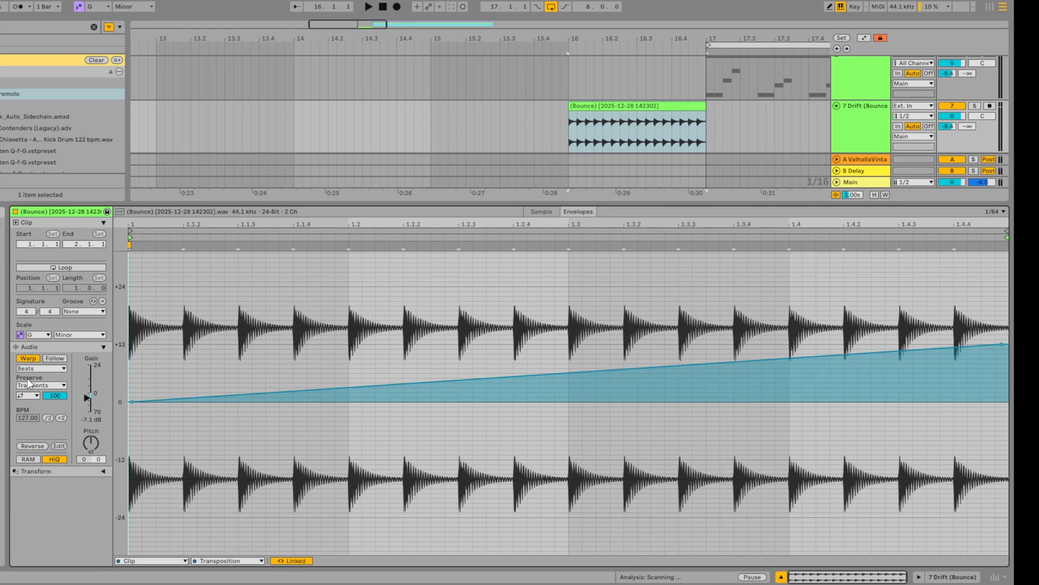
{"action": "left_click", "coordinate": [40, 368]}
{"action": "left_click", "coordinate": [33, 412]}
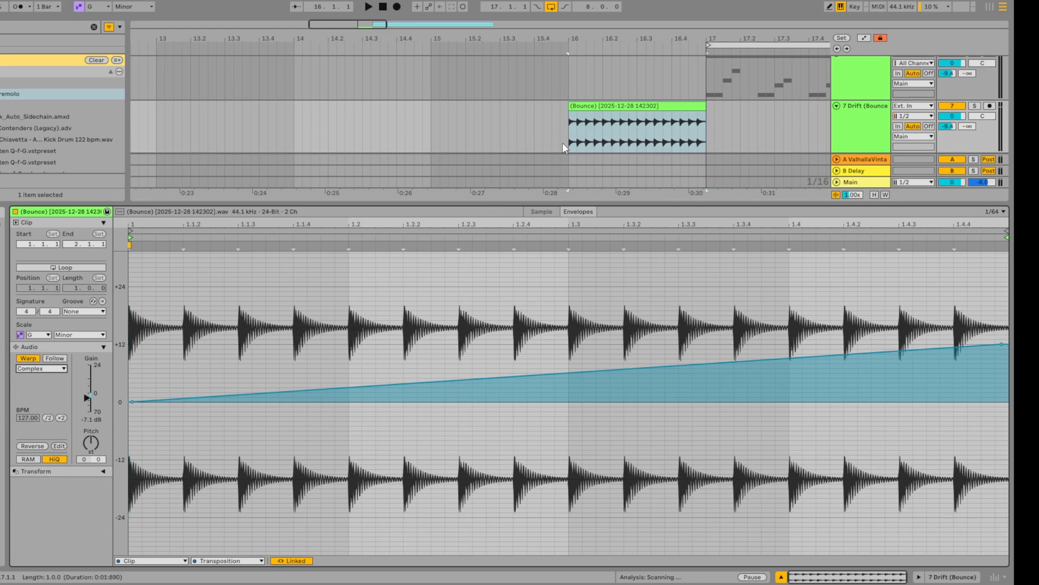
Step: Play from bar 16 to hear the rising clip lead into the groove at bar 17
{"action": "left_click", "coordinate": [574, 128]}
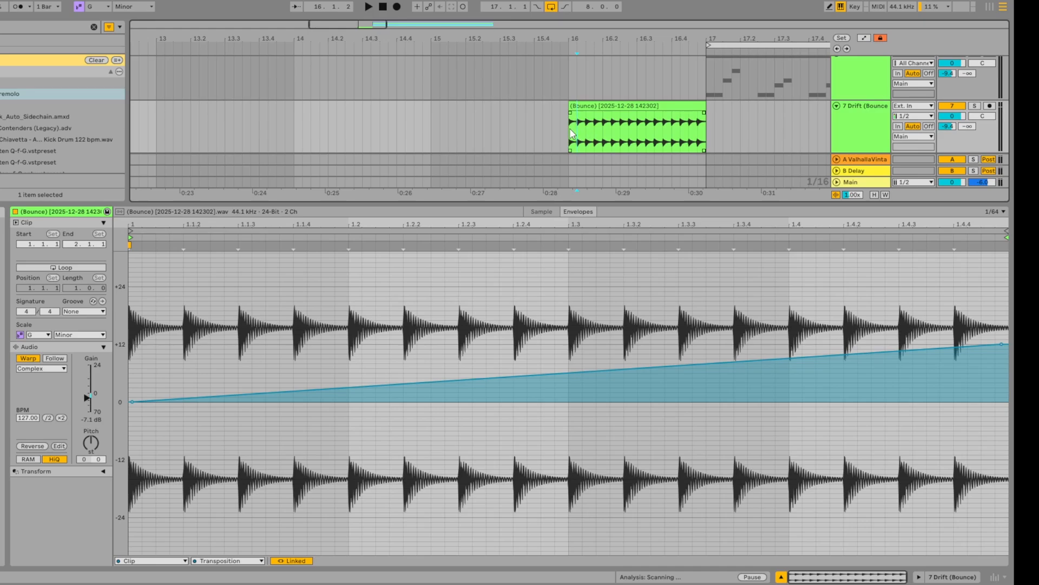
{"action": "key", "text": "space"}
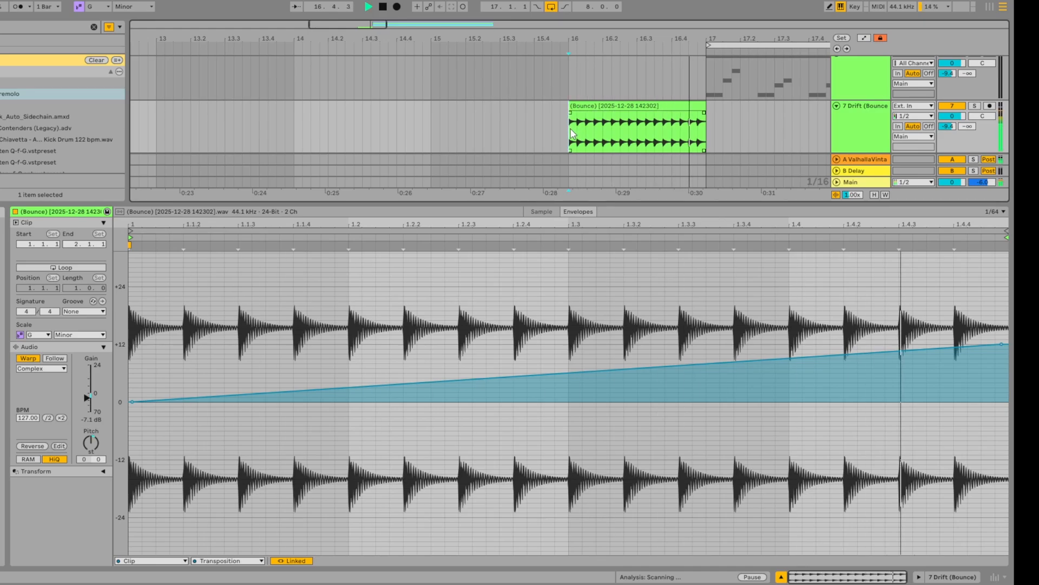
{"action": "scroll", "coordinate": [574, 133], "scroll_direction": "down", "scroll_amount": 5}
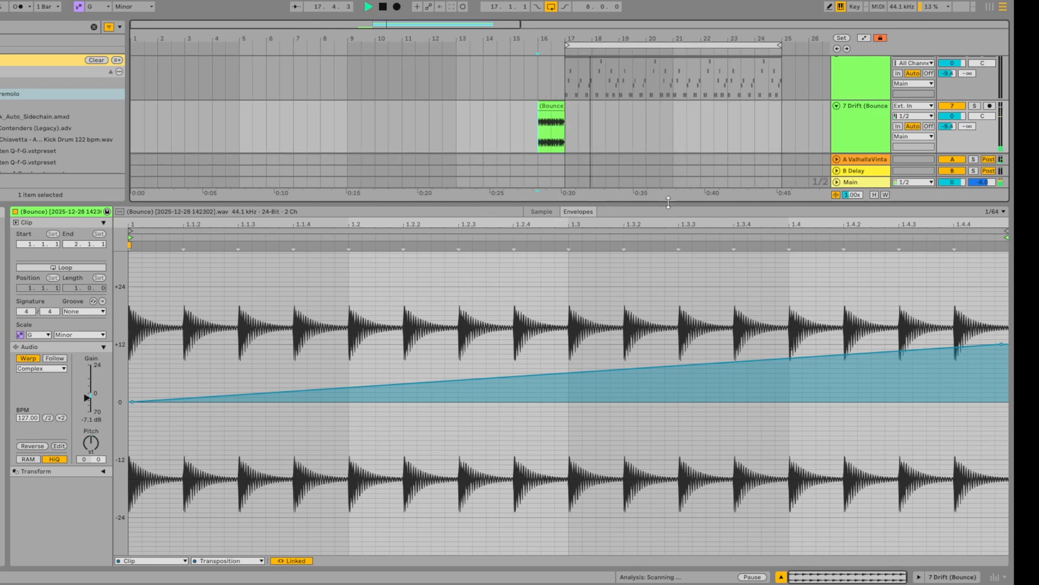
{"action": "key", "text": "super+alt+l"}
{"action": "key", "text": "space"}
Step: Find the stock Reverb by searching for "reverb" and add it to the 7 Drift (Bounce) track
{"action": "left_click", "coordinate": [631, 346]}
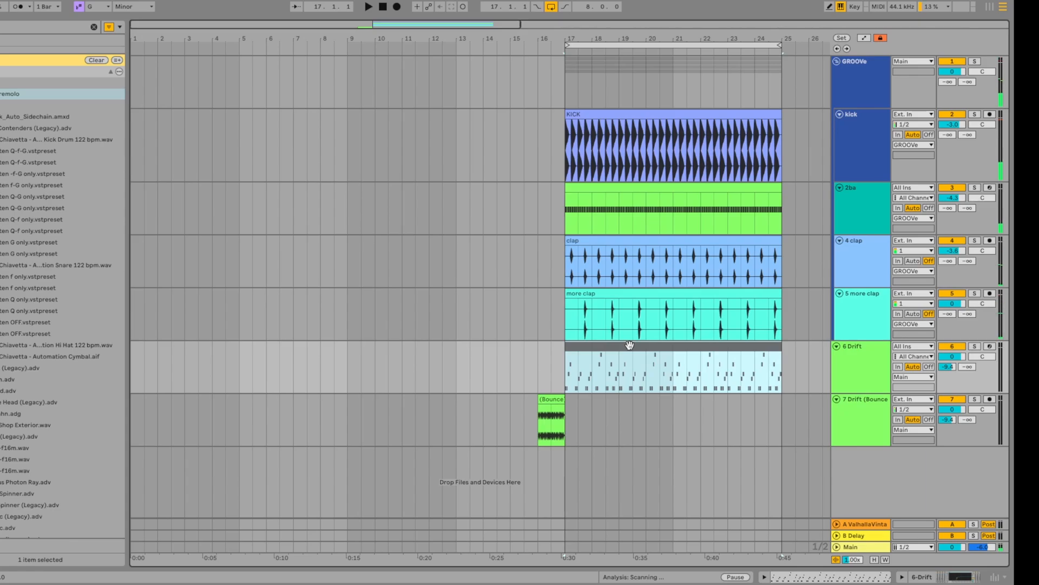
{"action": "scroll", "coordinate": [551, 399], "scroll_direction": "up", "scroll_amount": 5}
{"action": "left_click", "coordinate": [550, 399]}
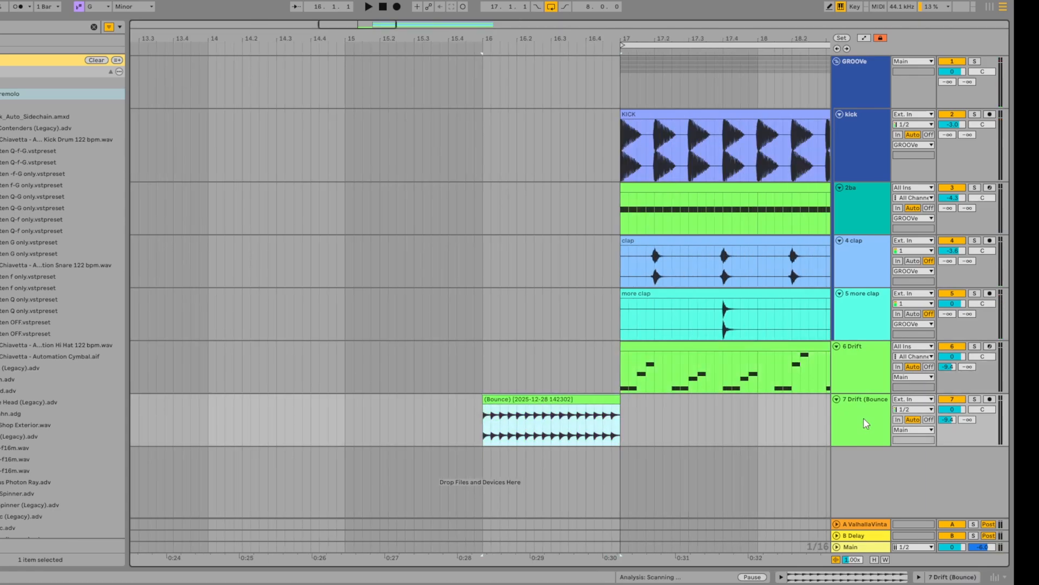
{"action": "double_click", "coordinate": [864, 419]}
{"action": "key", "text": "ctrl+f"}
{"action": "type", "text": "reverb"}
{"action": "key", "text": "Down"}
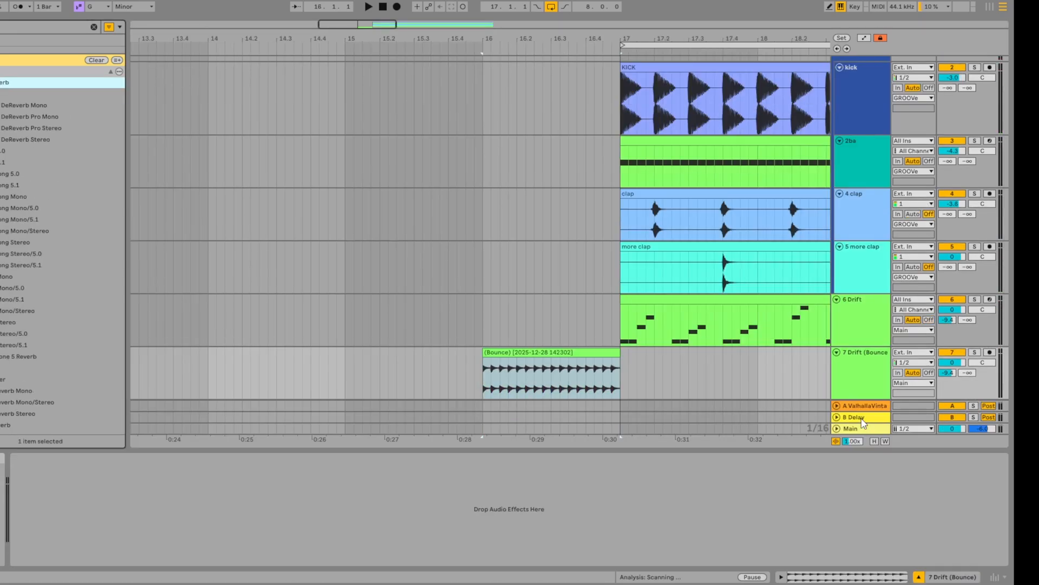
{"action": "key", "text": "Return"}
Step: Play the riser from bar 16 and raise the Reverb's Decay to 3.46 s while listening
{"action": "left_click", "coordinate": [514, 352]}
{"action": "key", "text": "space"}
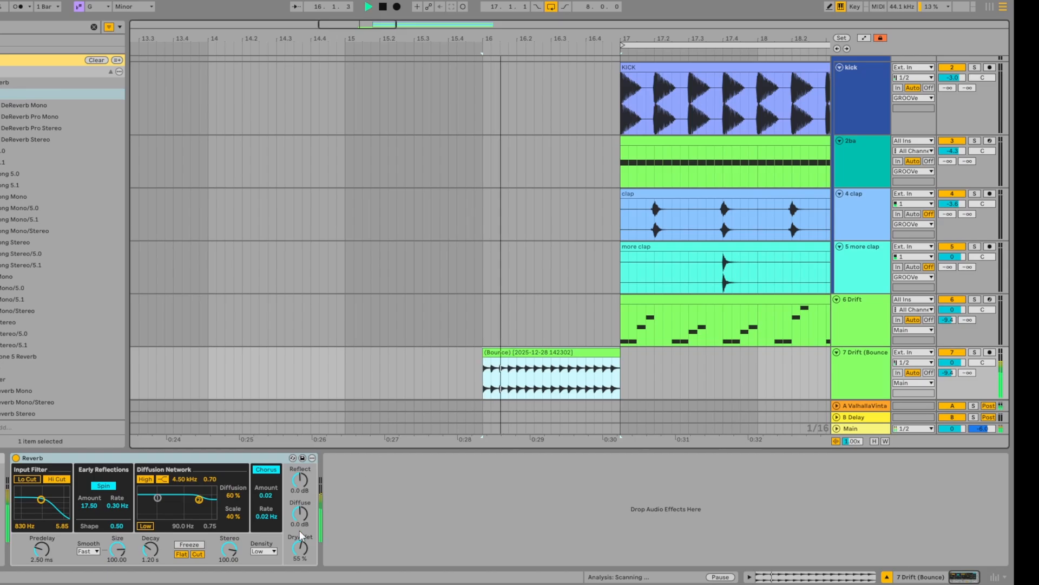
{"action": "left_click_drag", "start_coordinate": [150, 549], "coordinate": [150, 525]}
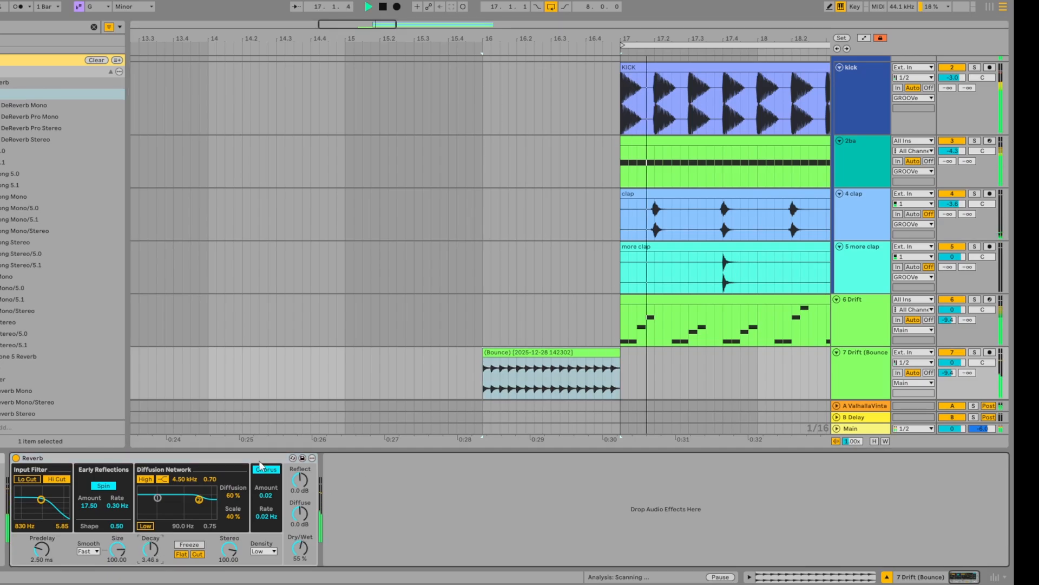
{"action": "key", "text": "space"}
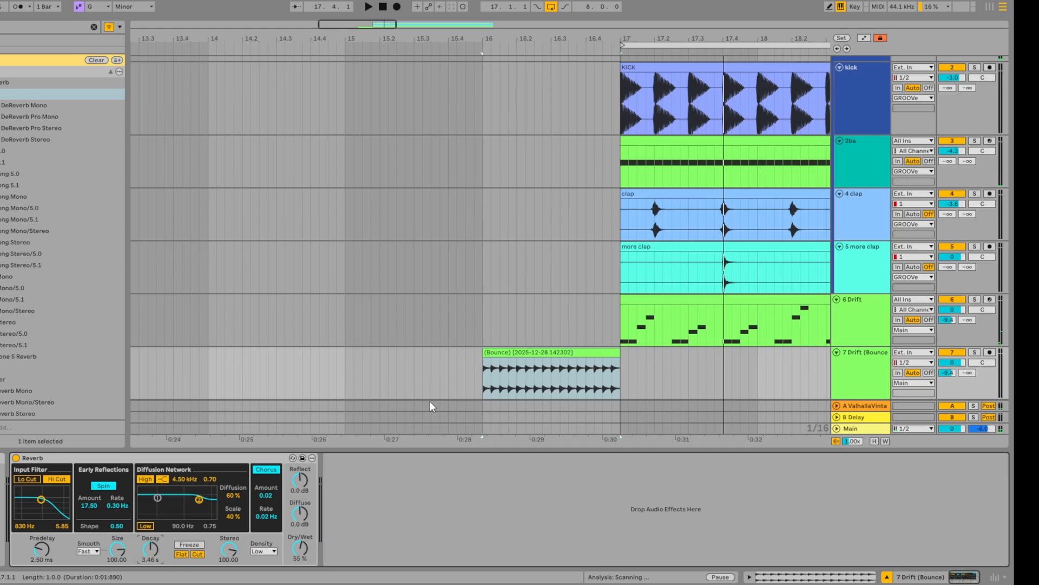
Step: Automate the Reverb's Dry/Wet to fall from nearly fully wet at bar 16 to 43% at bar 17, and audition it
{"action": "right_click", "coordinate": [301, 556]}
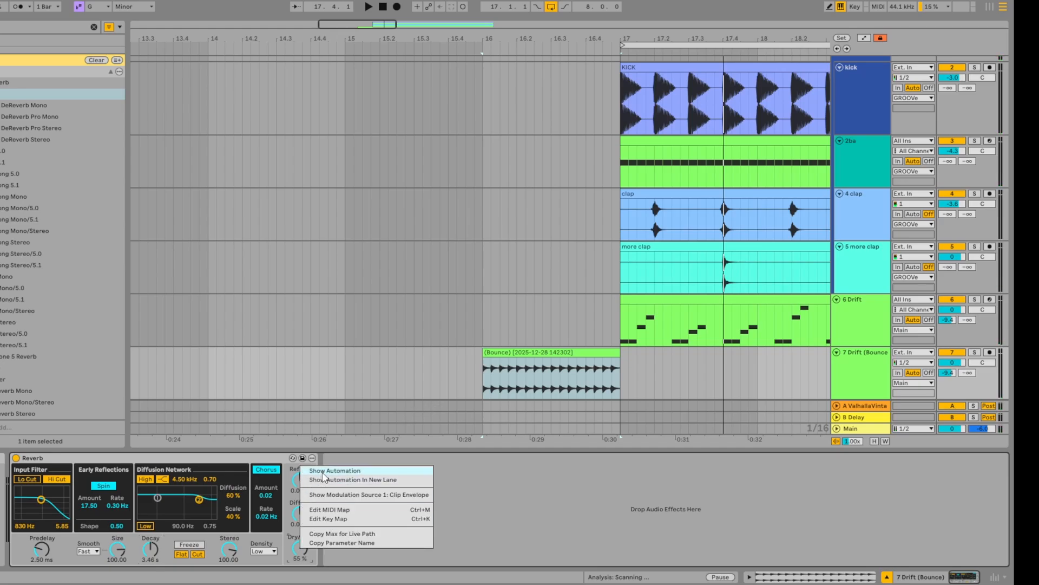
{"action": "left_click", "coordinate": [323, 472]}
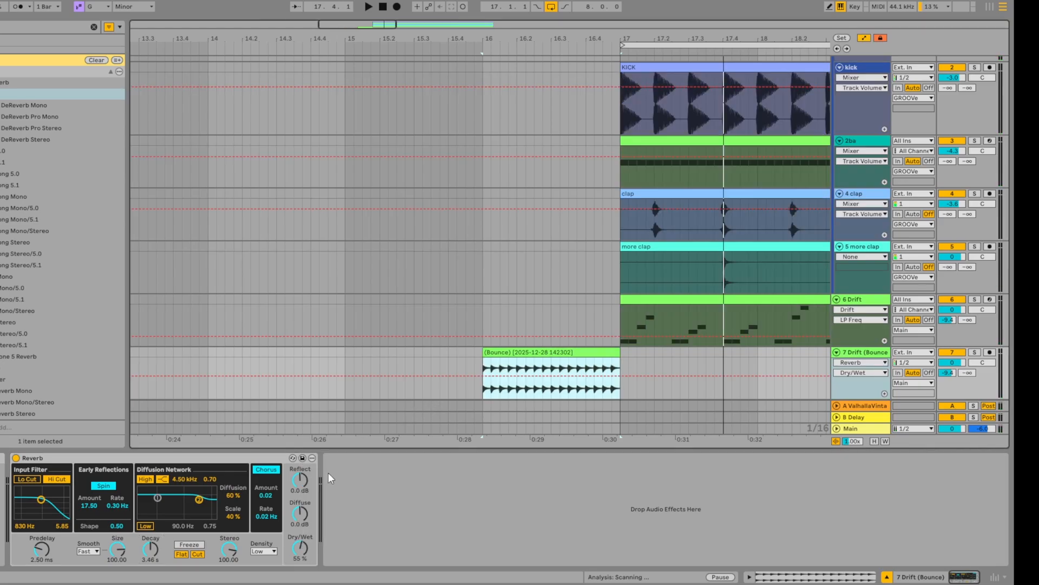
{"action": "left_click", "coordinate": [619, 376]}
{"action": "left_click_drag", "start_coordinate": [486, 374], "coordinate": [486, 358]}
{"action": "left_click_drag", "start_coordinate": [620, 375], "coordinate": [620, 380]}
{"action": "left_click", "coordinate": [469, 385]}
{"action": "key", "text": "space"}
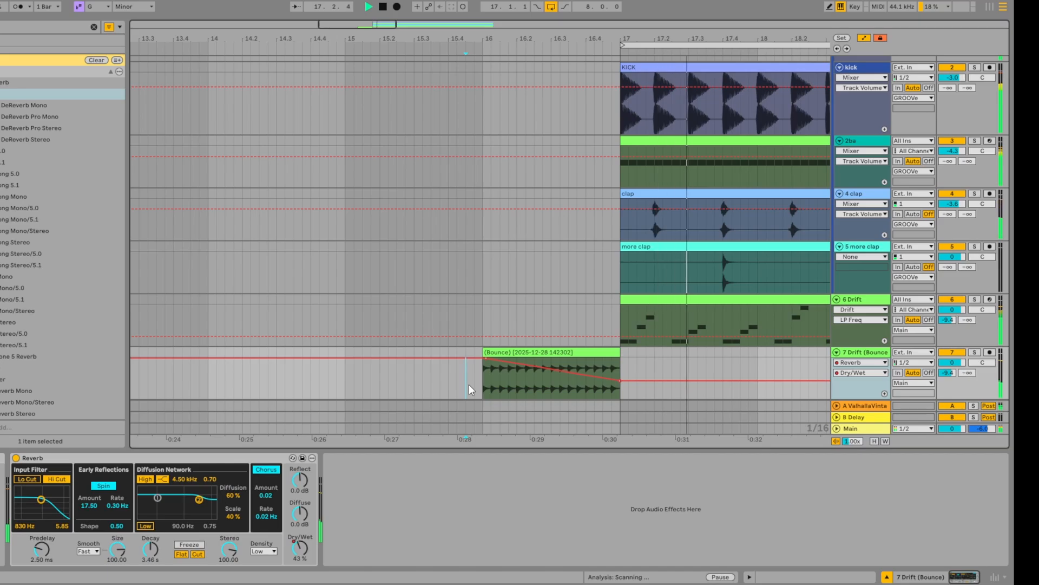
Step: Search for "auto" and add Auto Pan-Tremolo after the Reverb on the 7 Drift (Bounce) track
{"action": "key", "text": "ctrl+f"}
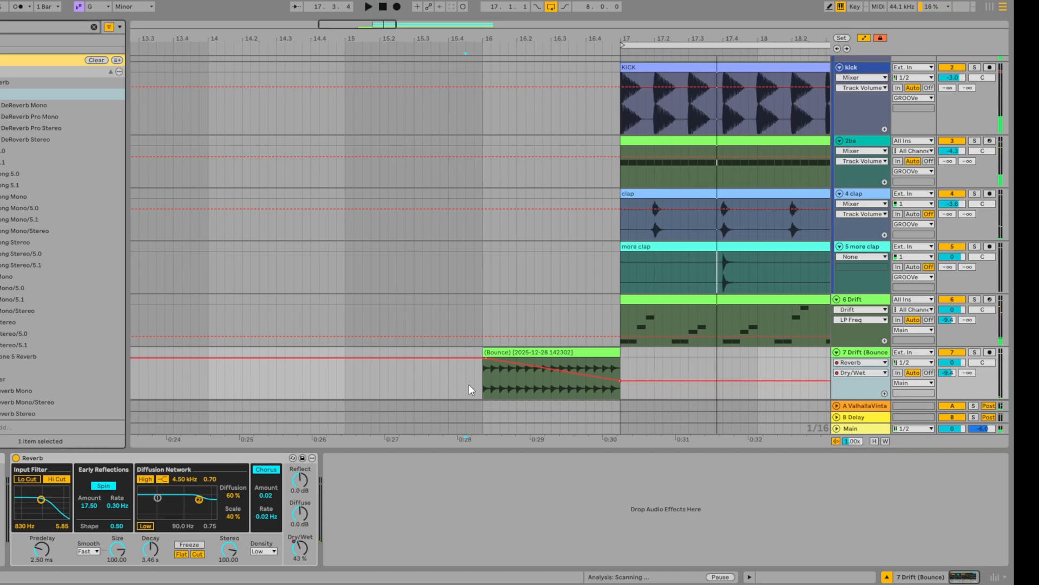
{"action": "type", "text": "auto"}
{"action": "key", "text": "Down"}
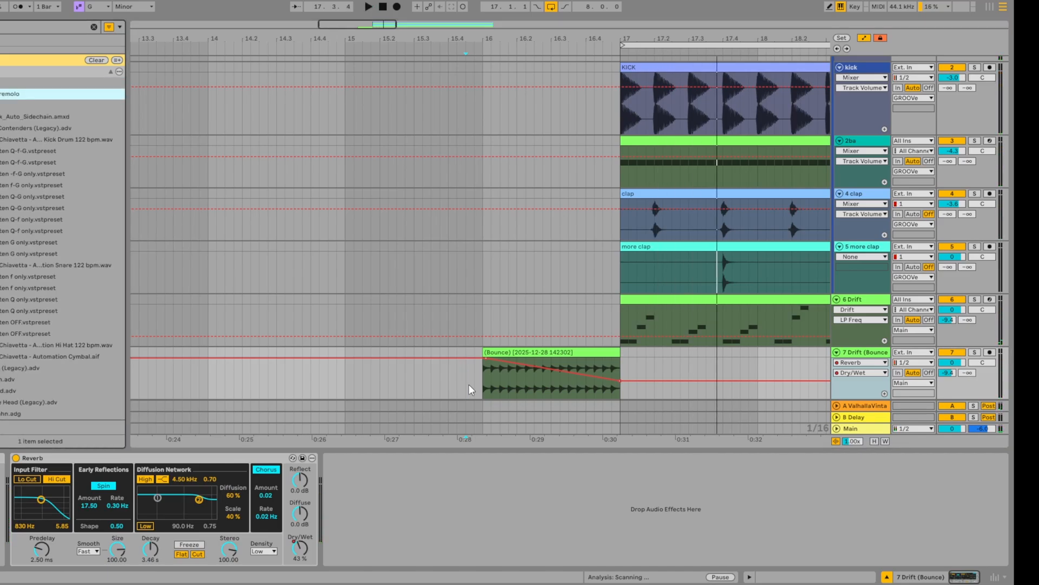
{"action": "key", "text": "Return"}
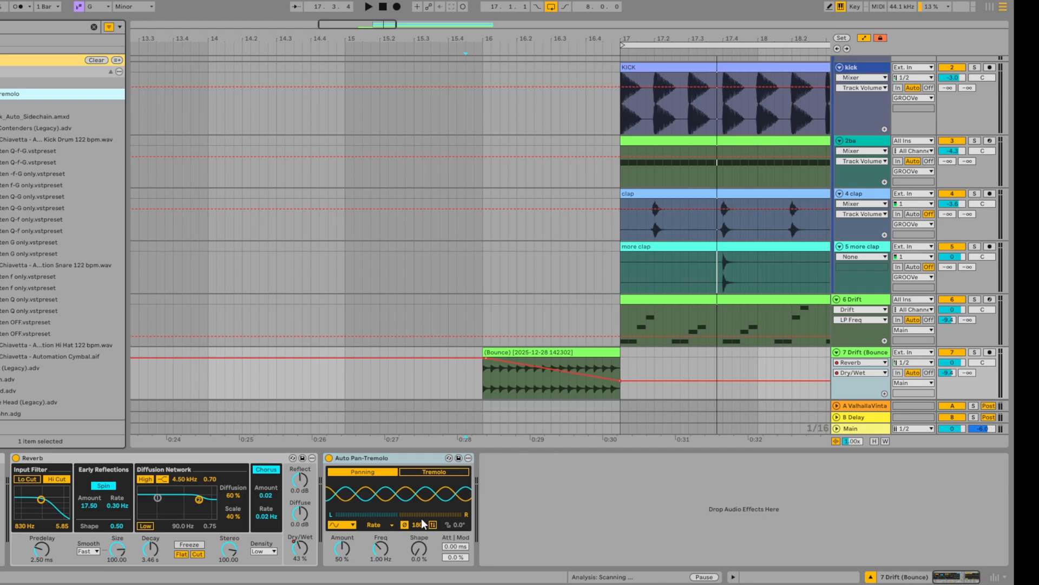
Step: Set the Auto Pan-Tremolo's Phase to 0° and its Amount to 100%, and play the riser
{"action": "left_click_drag", "start_coordinate": [417, 525], "coordinate": [414, 528]}
{"action": "left_click_drag", "start_coordinate": [346, 556], "coordinate": [344, 555]}
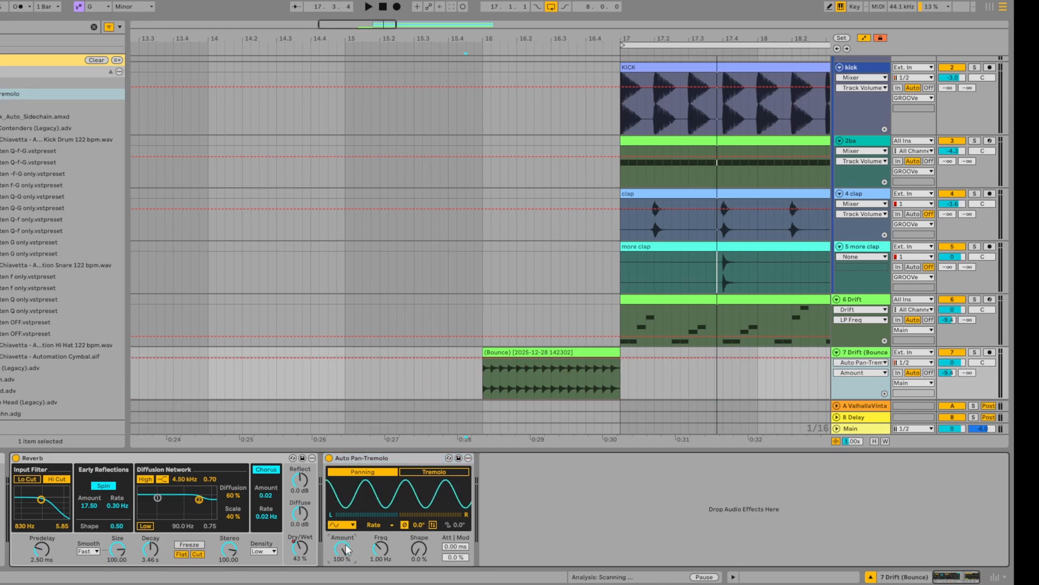
{"action": "key", "text": "space"}
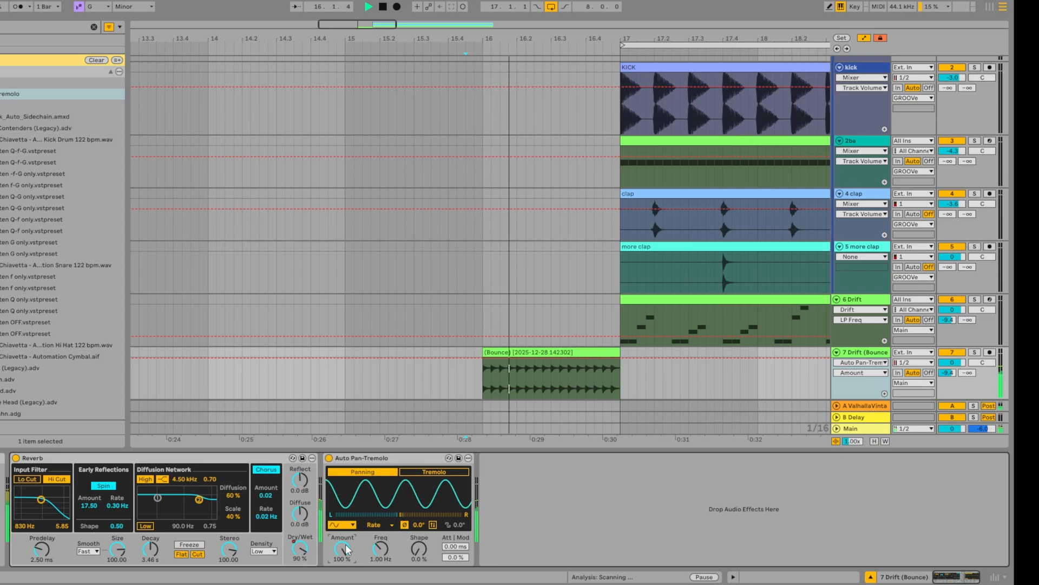
{"action": "key", "text": "space"}
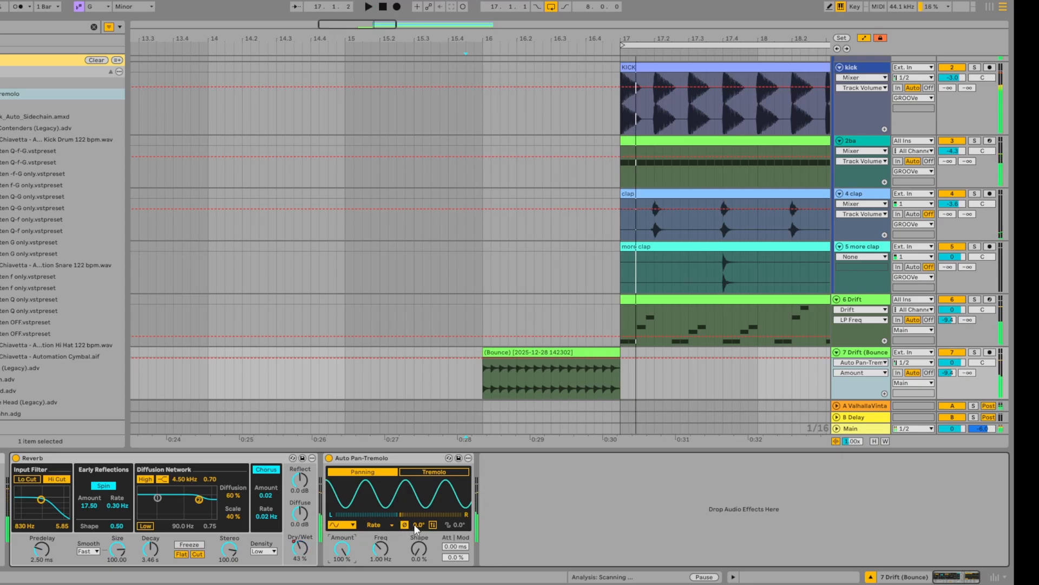
Step: Reset the Auto Pan-Tremolo's Phase to 180° and audition the riser with panning
{"action": "double_click", "coordinate": [418, 524]}
{"action": "key", "text": "space"}
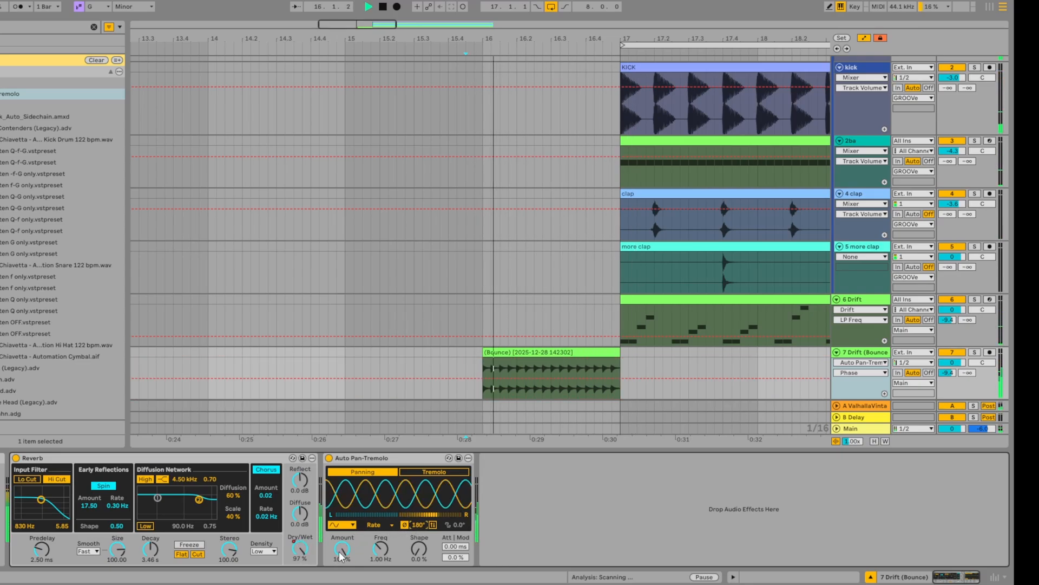
{"action": "key", "text": "space"}
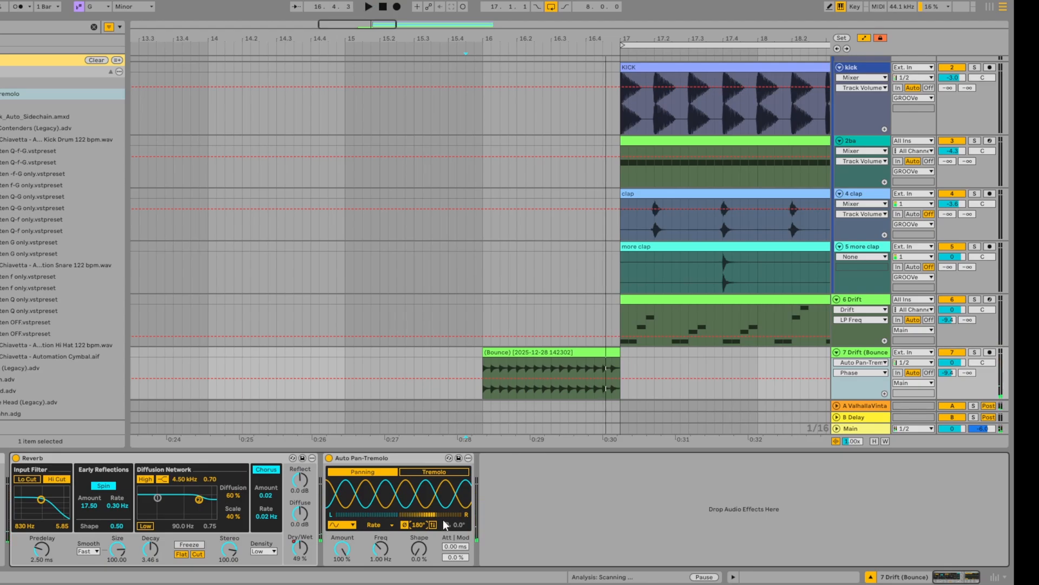
Step: Set the Auto Pan-Tremolo's Phase to 0°
{"action": "left_click_drag", "start_coordinate": [418, 524], "coordinate": [418, 577]}
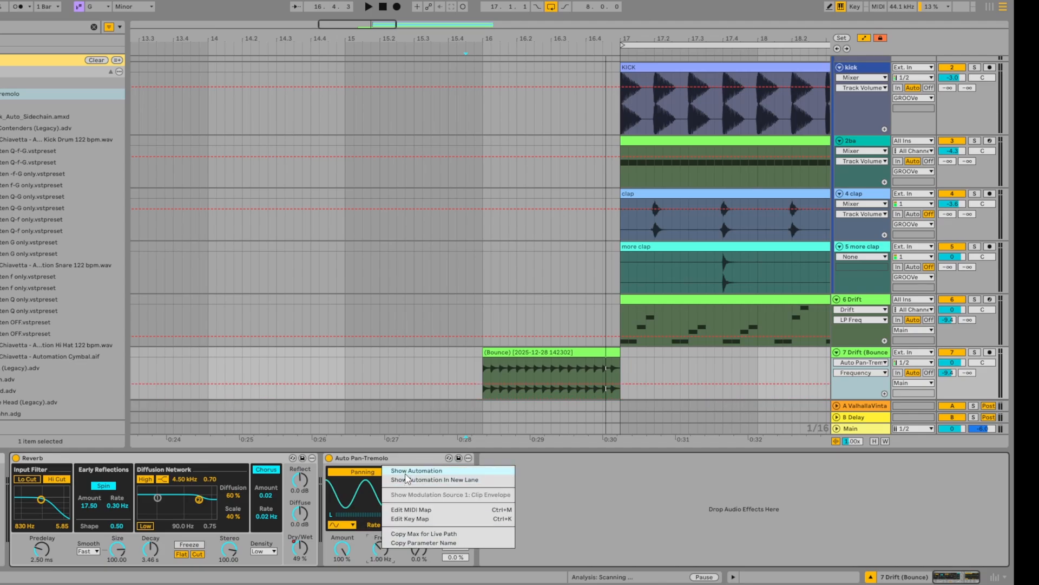
Step: Automate the Auto Pan-Tremolo's Frequency to curve up from 0.24 Hz at bar 16 to 60 Hz at bar 17, and audition it
{"action": "left_click", "coordinate": [410, 472]}
{"action": "left_click_drag", "start_coordinate": [487, 382], "coordinate": [486, 392]}
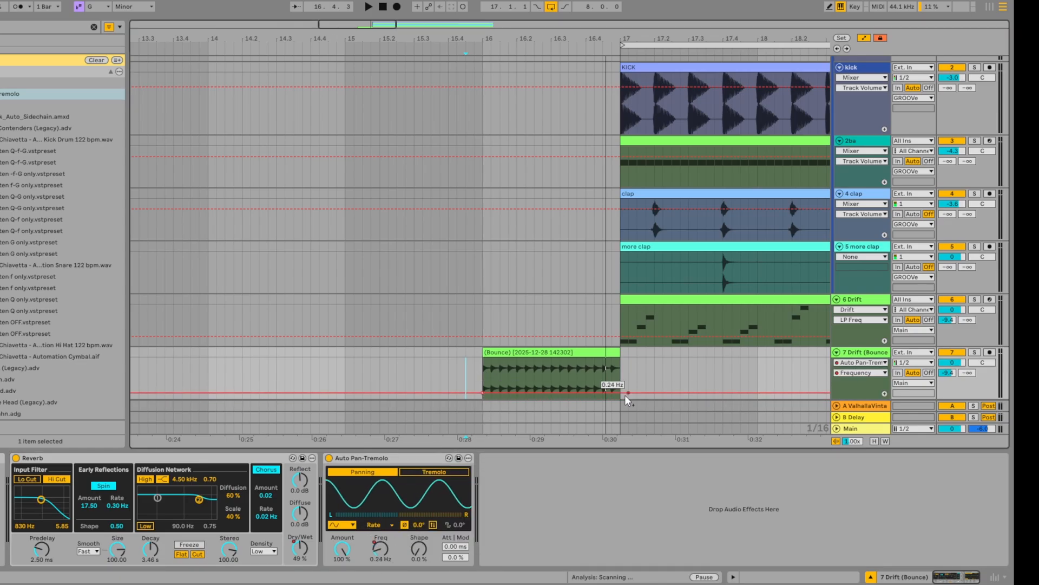
{"action": "mouse_move", "coordinate": [623, 393]}
{"action": "left_mouse_down"}
{"action": "mouse_move", "coordinate": [608, 363]}
{"action": "mouse_move", "coordinate": [606, 375]}
{"action": "left_mouse_up"}
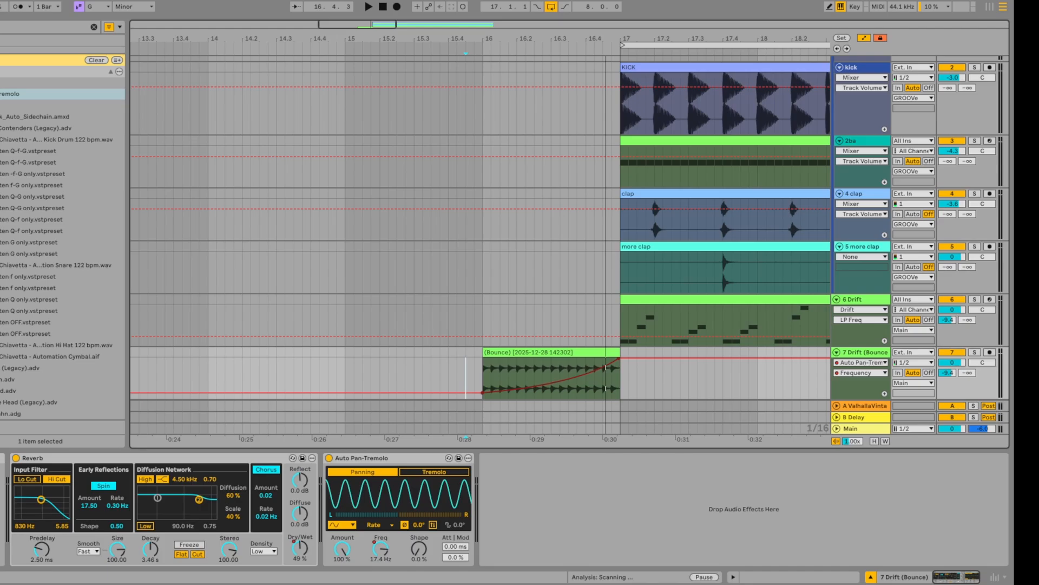
{"action": "left_click", "coordinate": [481, 368]}
{"action": "key", "text": "space"}
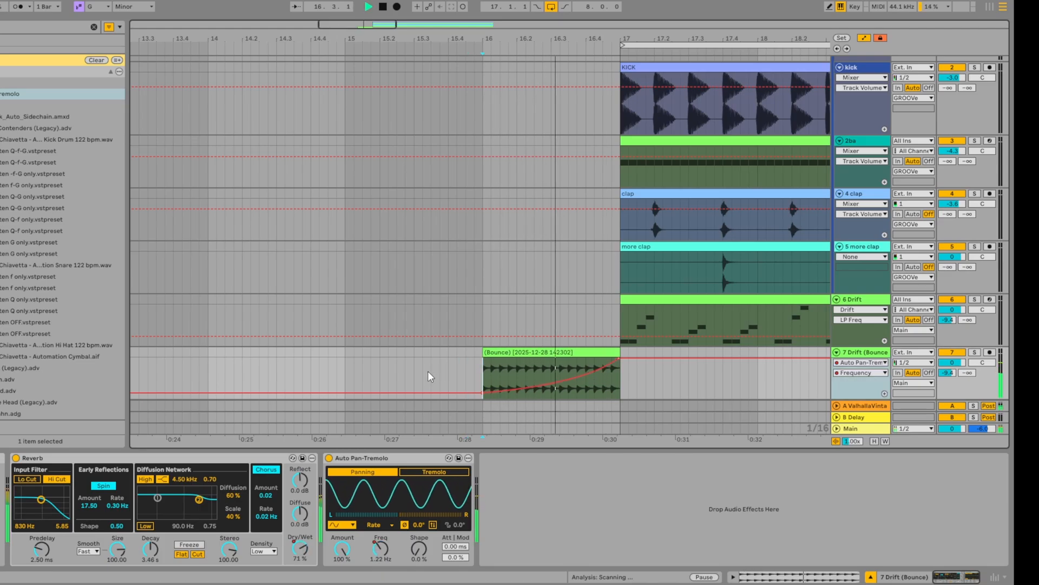
{"action": "key", "text": "space"}
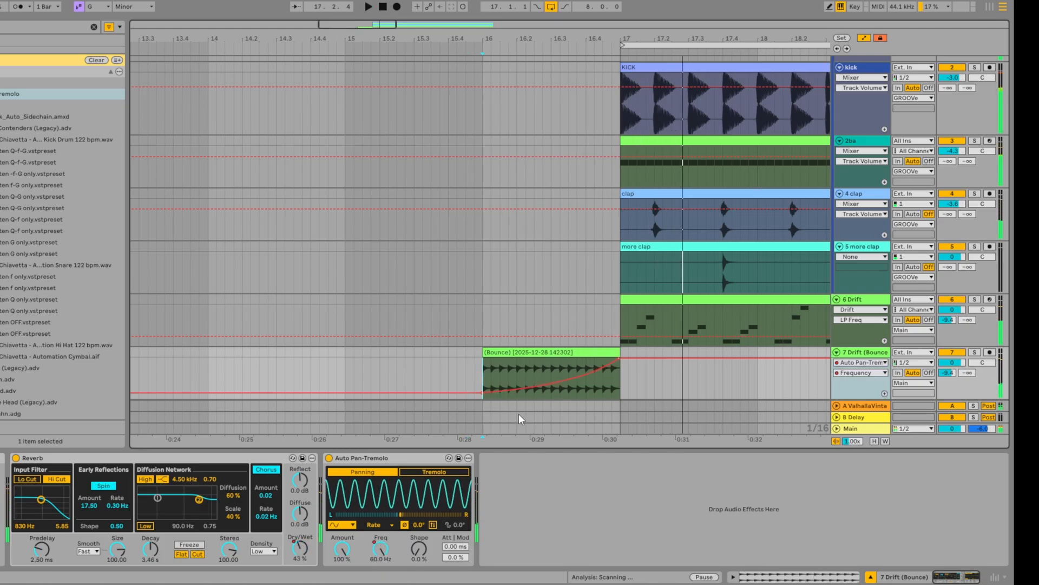
Step: Raise the starting point of the Frequency automation at bar 16 and play the riser into the groove
{"action": "left_click_drag", "start_coordinate": [486, 393], "coordinate": [482, 368]}
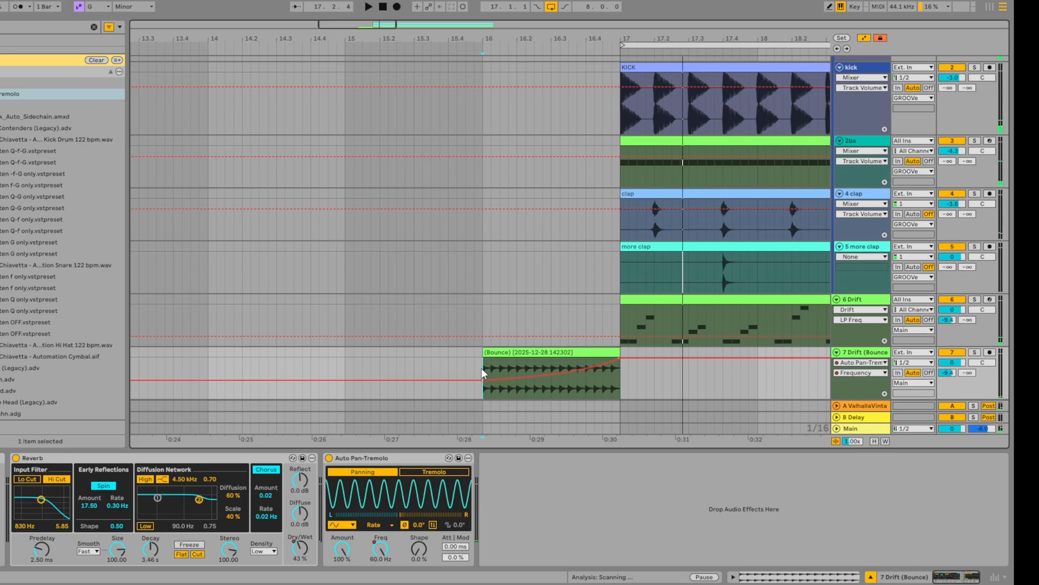
{"action": "key", "text": "space"}
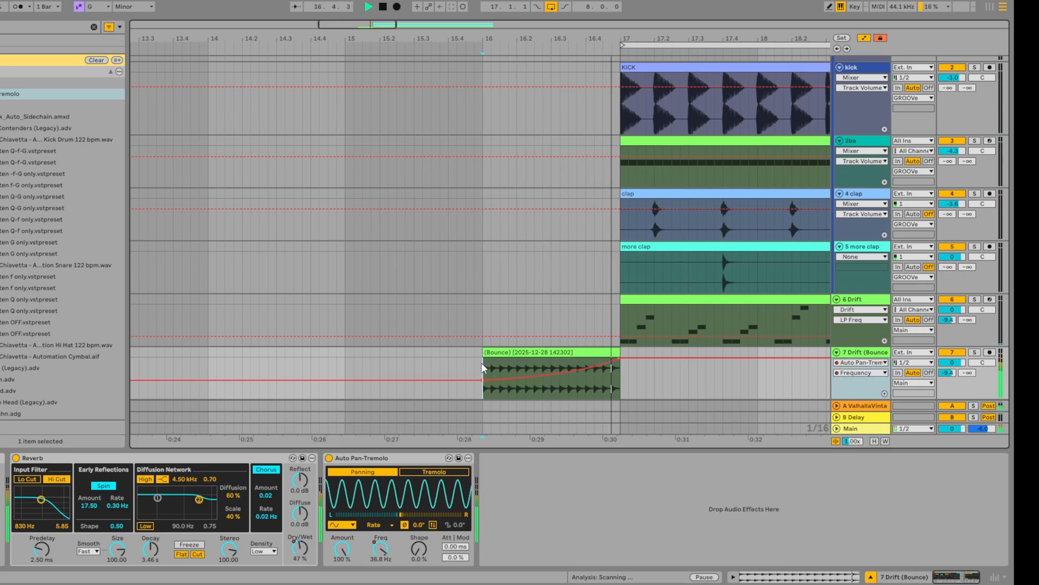
{"action": "key", "text": "space"}
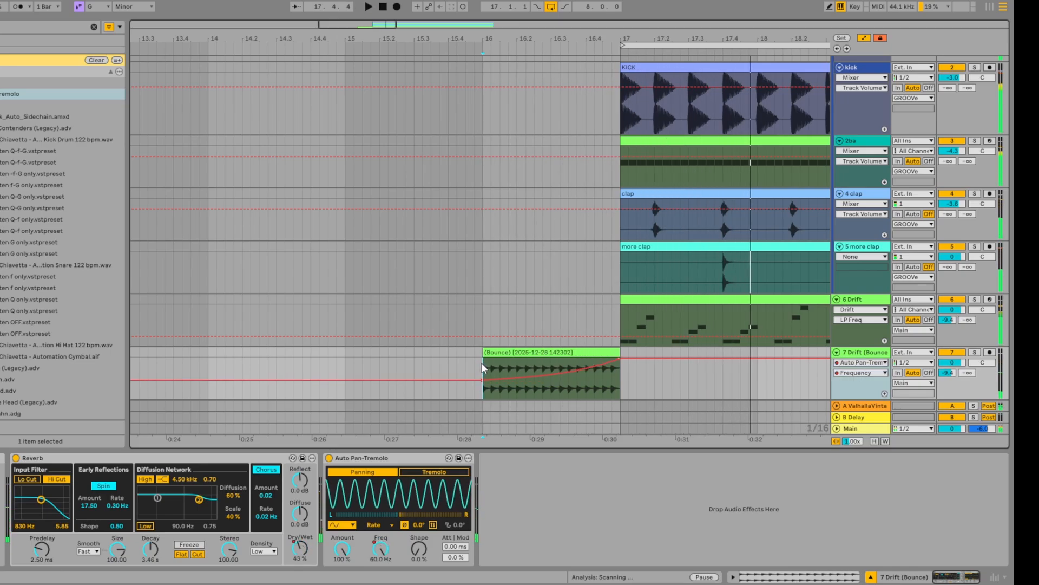
Step: Delete the Auto Pan-Tremolo's Frequency automation
{"action": "left_click", "coordinate": [377, 525]}
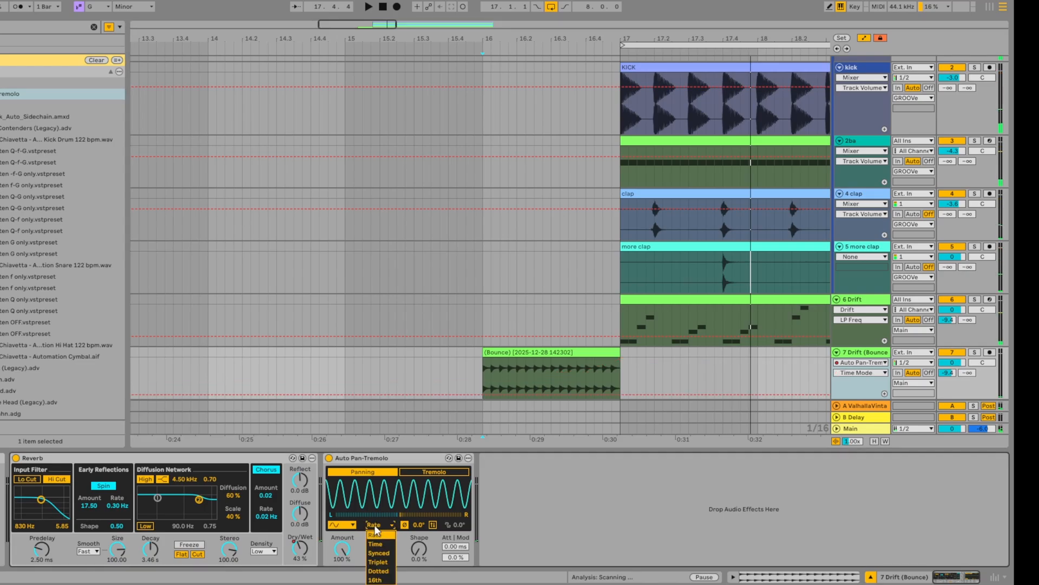
{"action": "left_click", "coordinate": [359, 538]}
{"action": "right_click", "coordinate": [381, 547]}
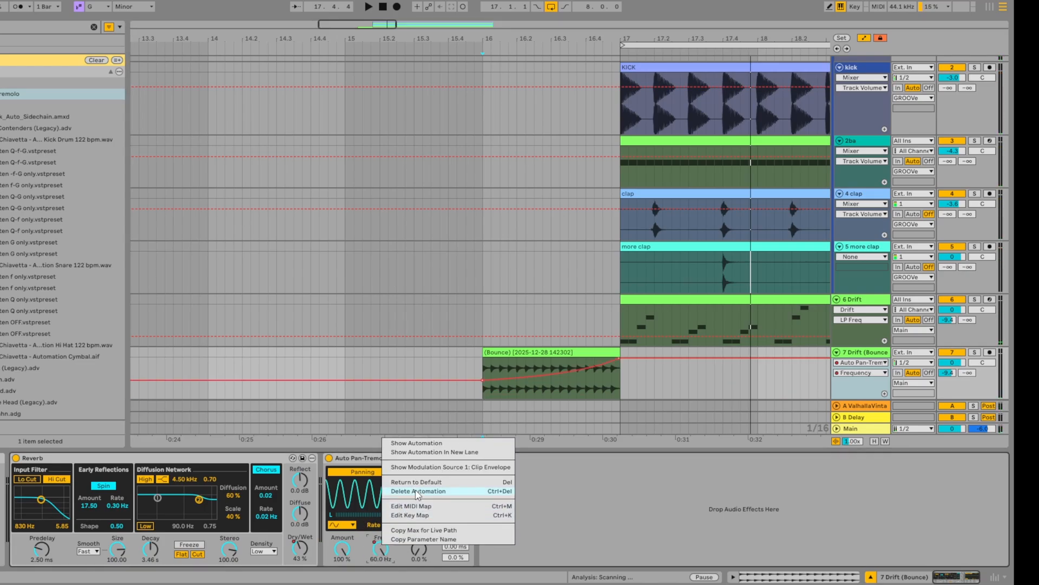
{"action": "left_click", "coordinate": [390, 491]}
Step: Switch the Auto Pan-Tremolo's time mode to Synced and set its Rate to 1/16
{"action": "left_click", "coordinate": [377, 524]}
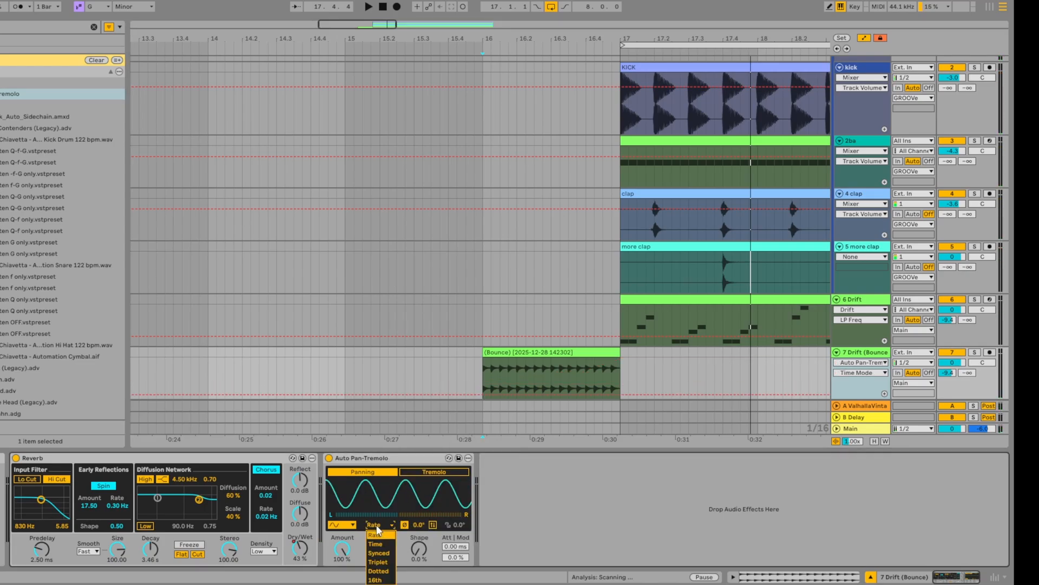
{"action": "left_click", "coordinate": [389, 553]}
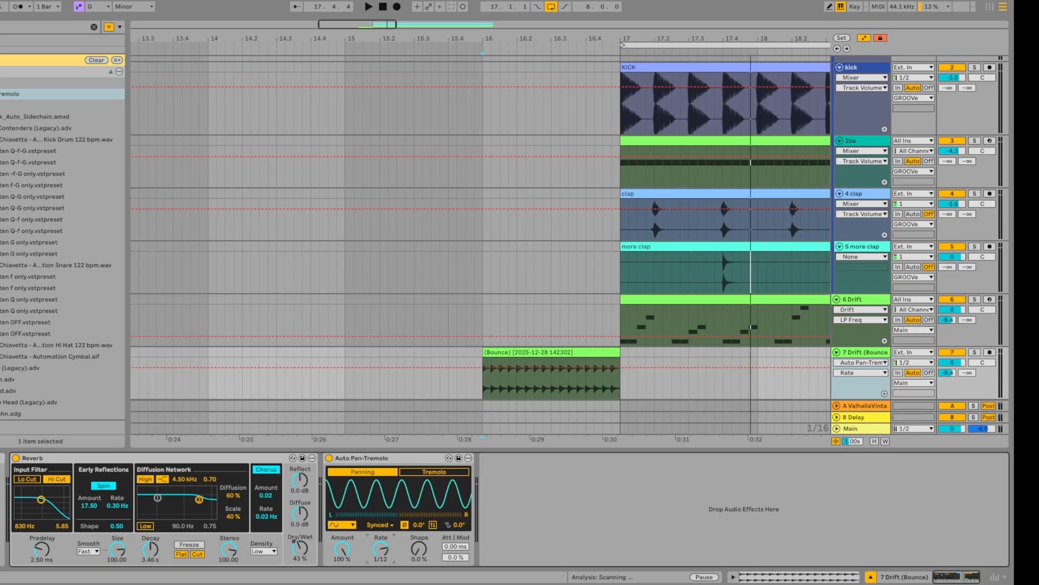
{"action": "left_click_drag", "start_coordinate": [381, 548], "coordinate": [381, 543]}
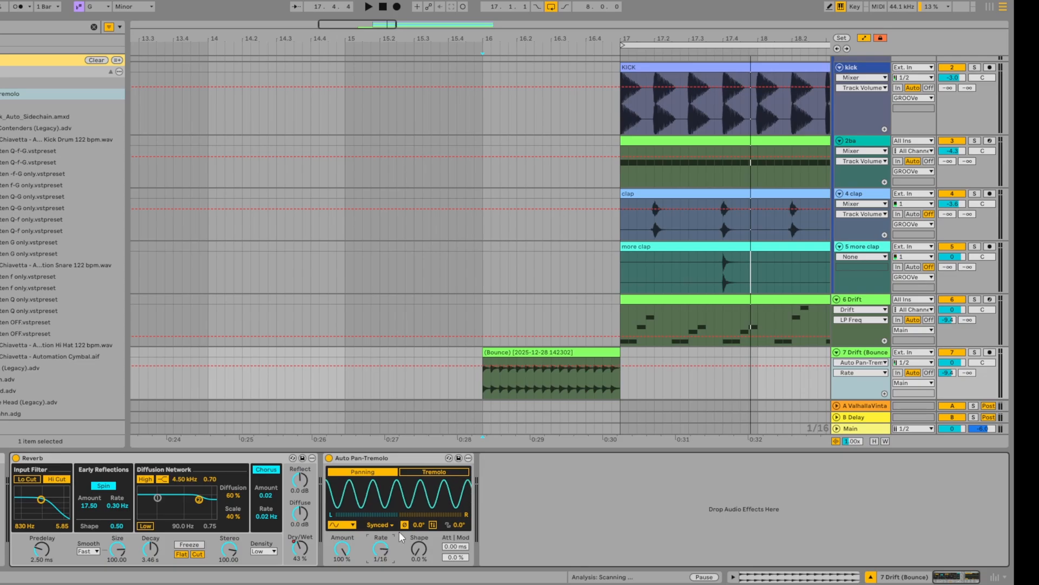
Step: Automate the Auto Pan-Tremolo's Amount to rise from 0% at bar 16 to 100% at bar 17, and audition it
{"action": "right_click", "coordinate": [341, 548]}
{"action": "left_click", "coordinate": [357, 449]}
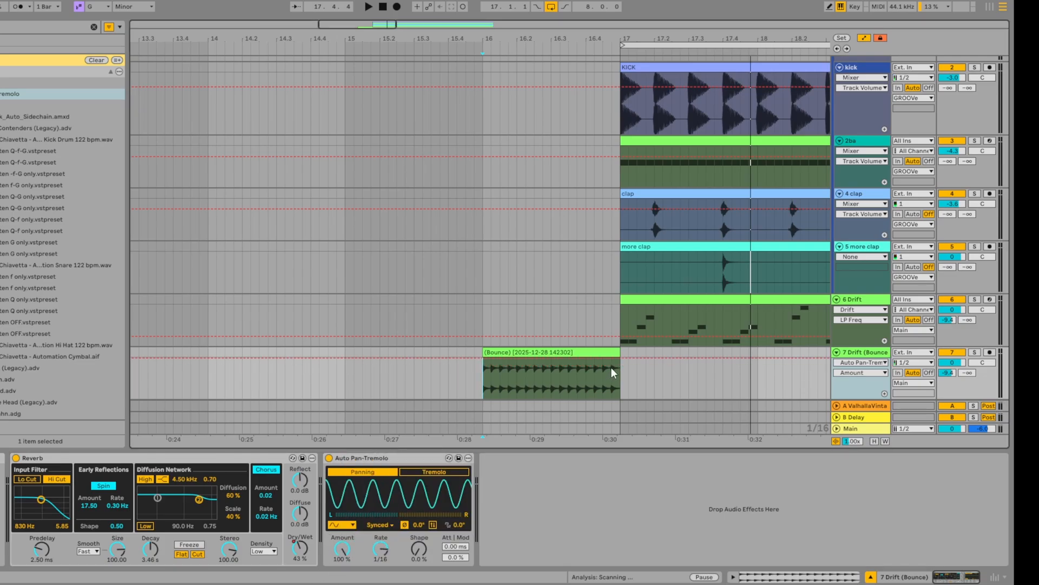
{"action": "left_click", "coordinate": [619, 360]}
{"action": "mouse_move", "coordinate": [590, 358]}
{"action": "left_mouse_down"}
{"action": "mouse_move", "coordinate": [569, 384]}
{"action": "mouse_move", "coordinate": [482, 397]}
{"action": "left_mouse_up"}
{"action": "left_click", "coordinate": [476, 381]}
{"action": "key", "text": "space"}
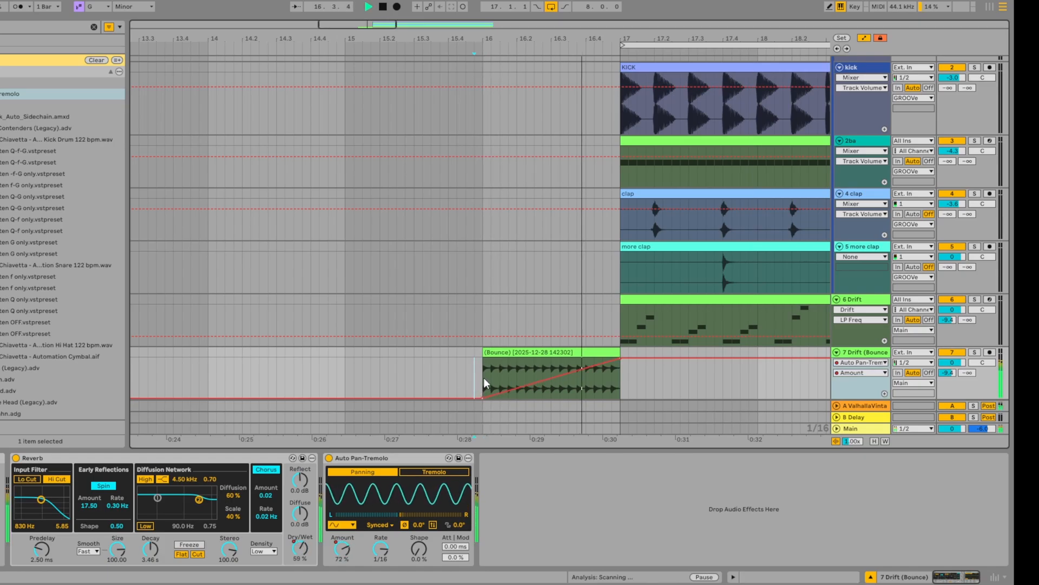
{"action": "key", "text": "space"}
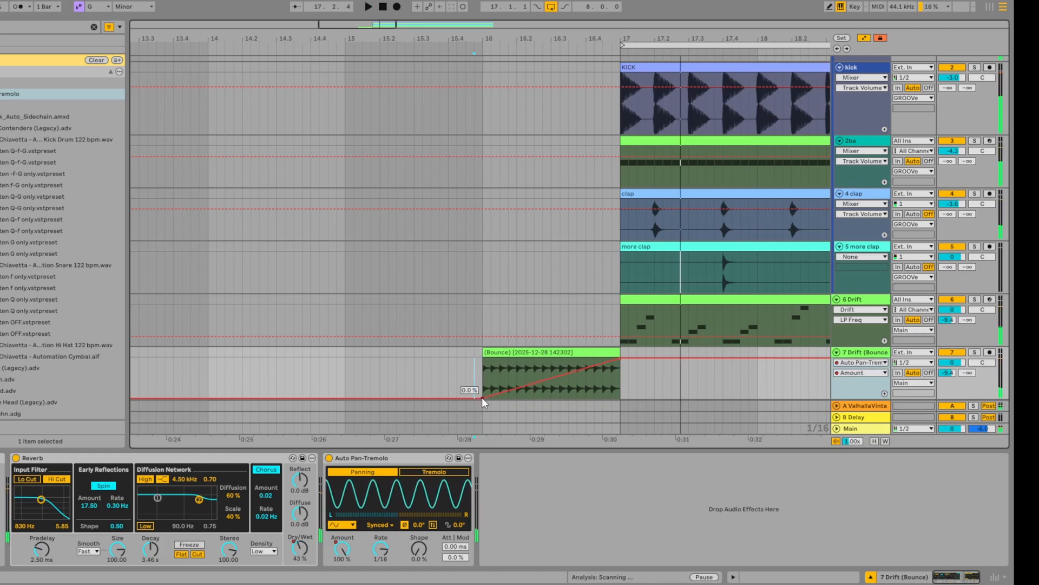
Step: Reverse the Amount automation so it falls from 100% at bar 16 to 37% at bar 17, and audition it
{"action": "left_click_drag", "start_coordinate": [482, 398], "coordinate": [482, 358]}
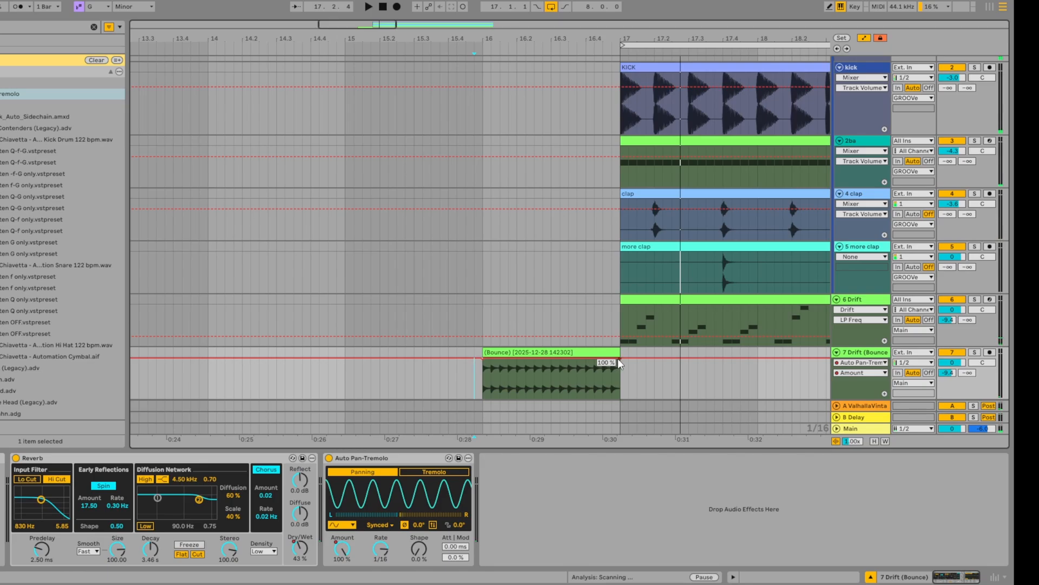
{"action": "left_click_drag", "start_coordinate": [618, 358], "coordinate": [620, 383]}
{"action": "left_click", "coordinate": [483, 382]}
{"action": "key", "text": "space"}
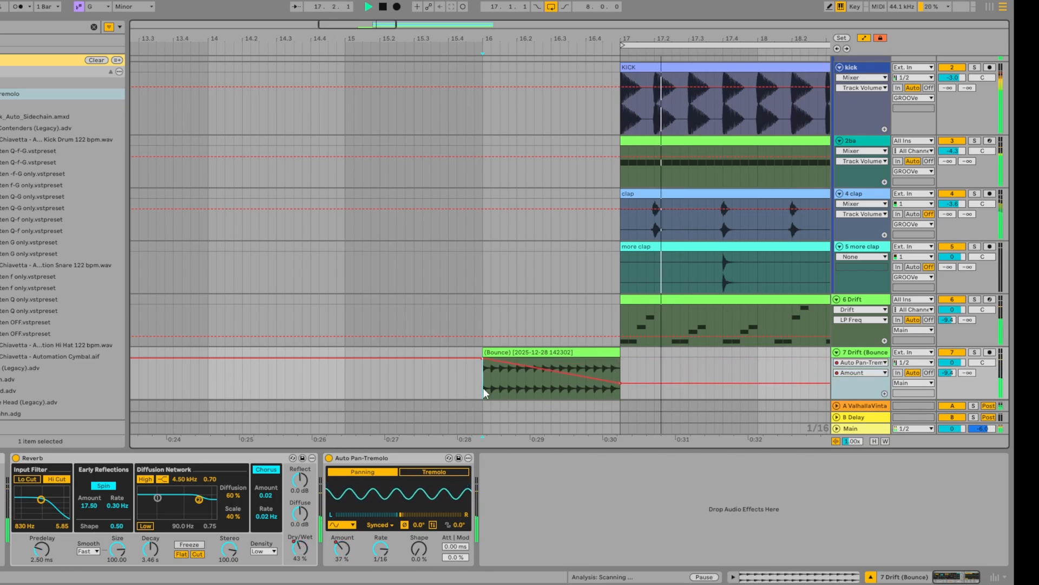
Step: Copy the one-bar riser clip to bar 13 and duplicate it to fill the gap up to bar 16
{"action": "scroll", "coordinate": [496, 379], "scroll_direction": "down", "scroll_amount": 3}
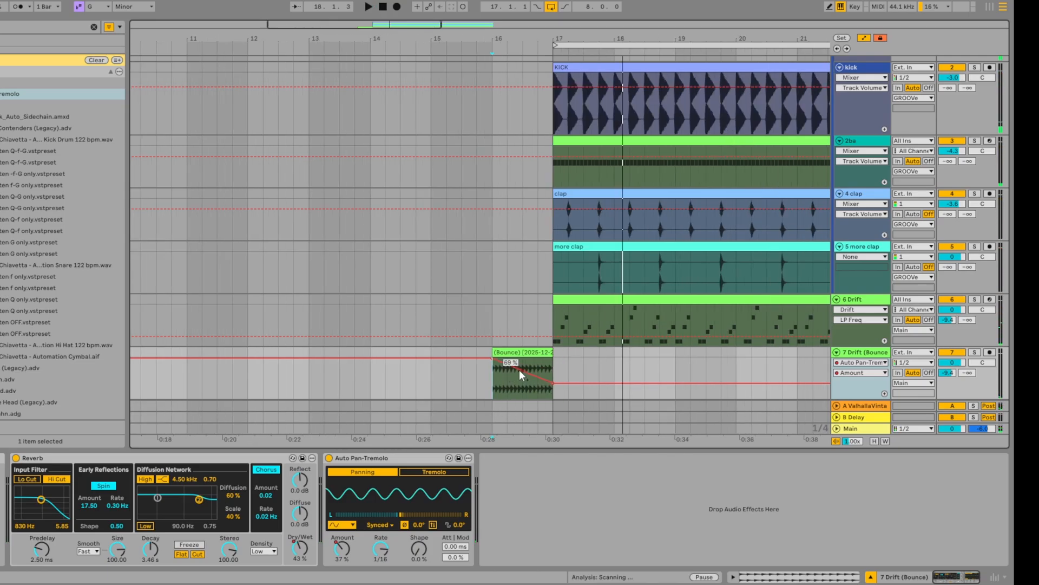
{"action": "left_click", "coordinate": [530, 351]}
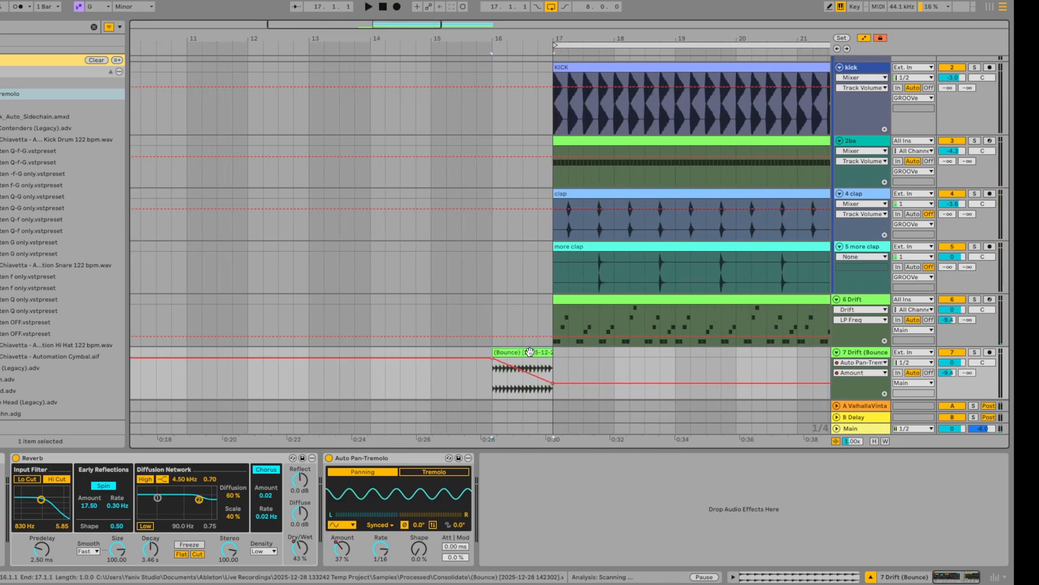
{"action": "left_click_drag", "start_coordinate": [526, 352], "coordinate": [352, 367]}
{"action": "key", "text": "ctrl+d"}
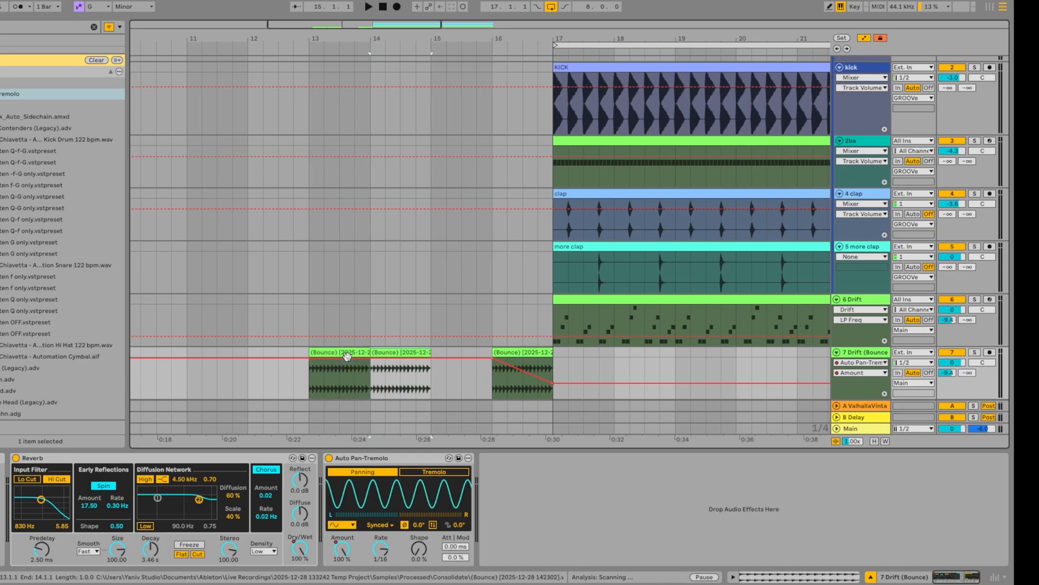
{"action": "key", "text": "ctrl+d"}
Step: Consolidate the four riser clips into one four-bar clip, open its envelopes and audition it
{"action": "left_click", "coordinate": [520, 351]}
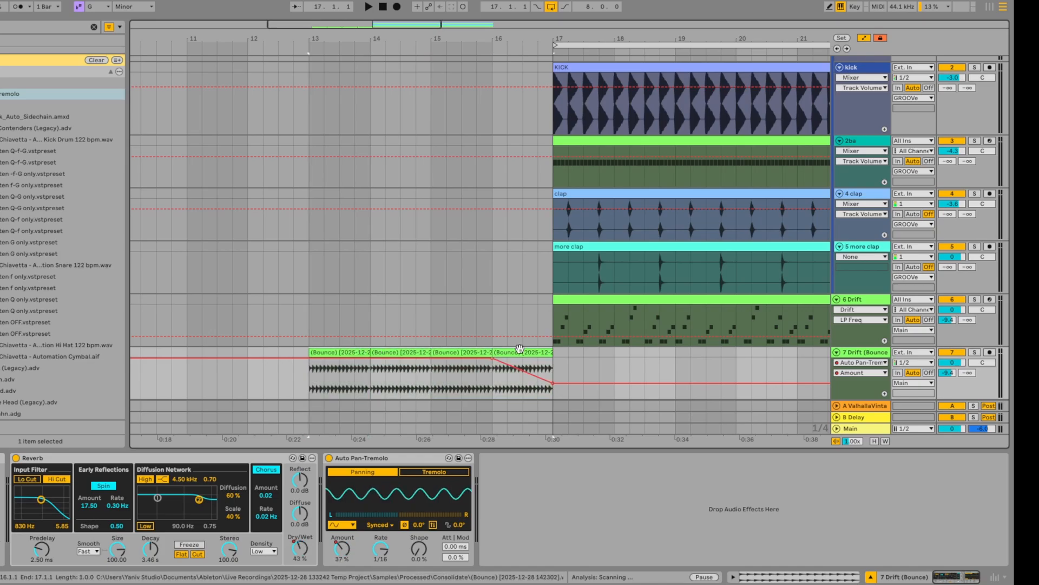
{"action": "key", "text": "ctrl+j"}
{"action": "double_click", "coordinate": [520, 350]}
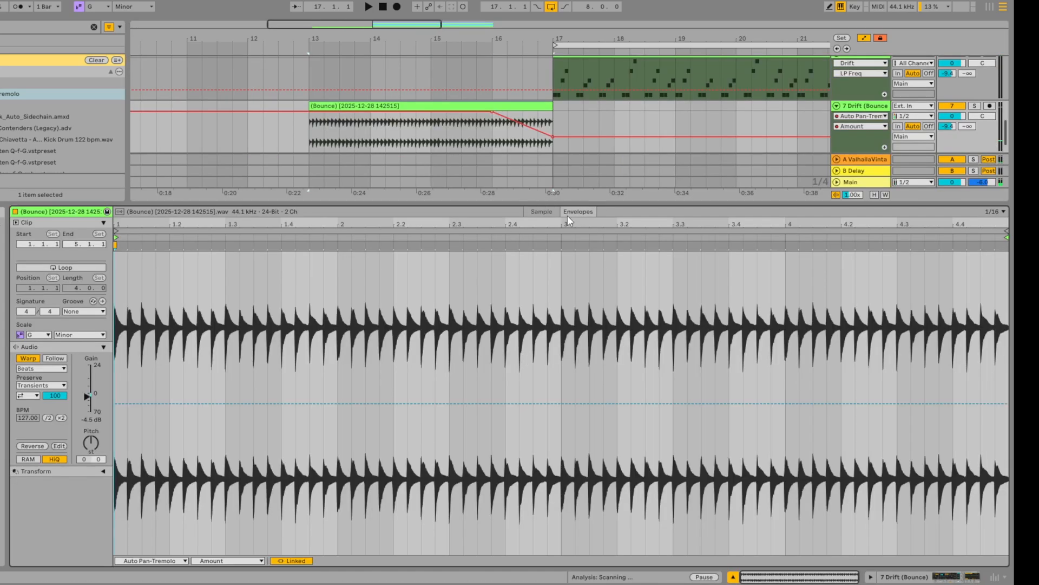
{"action": "key", "text": "space"}
{"action": "key", "text": "space"}
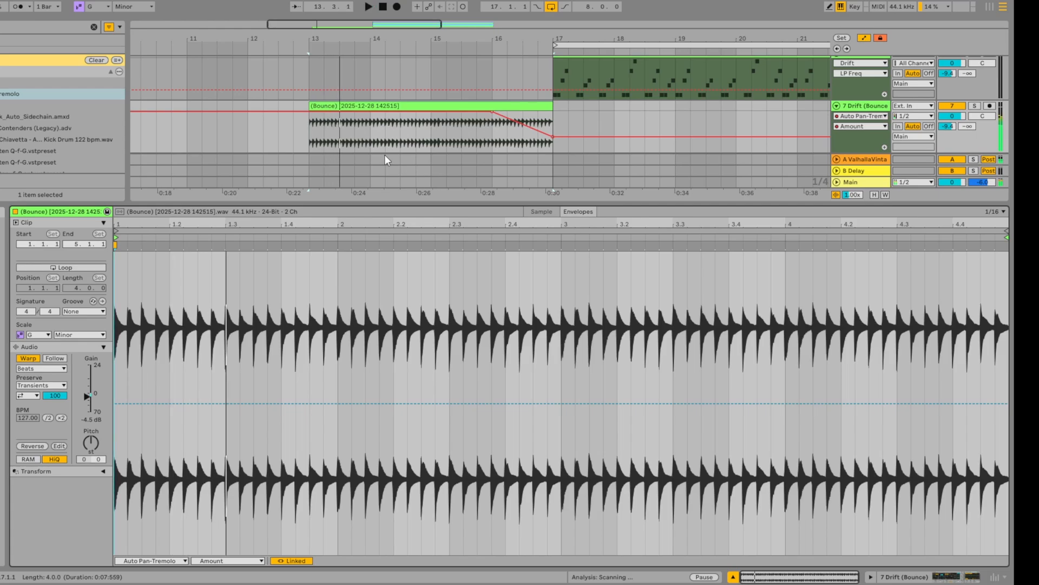
Step: Undo the consolidation and the clip copies, leaving only the one-bar riser clip at bar 16
{"action": "key", "text": "ctrl+z"}
{"action": "key", "text": "ctrl+z"}
{"action": "key", "text": "ctrl+z"}
{"action": "key", "text": "ctrl+z"}
Step: Clear the Transposition envelope of the one-bar riser clip at bar 16
{"action": "left_click", "coordinate": [528, 104]}
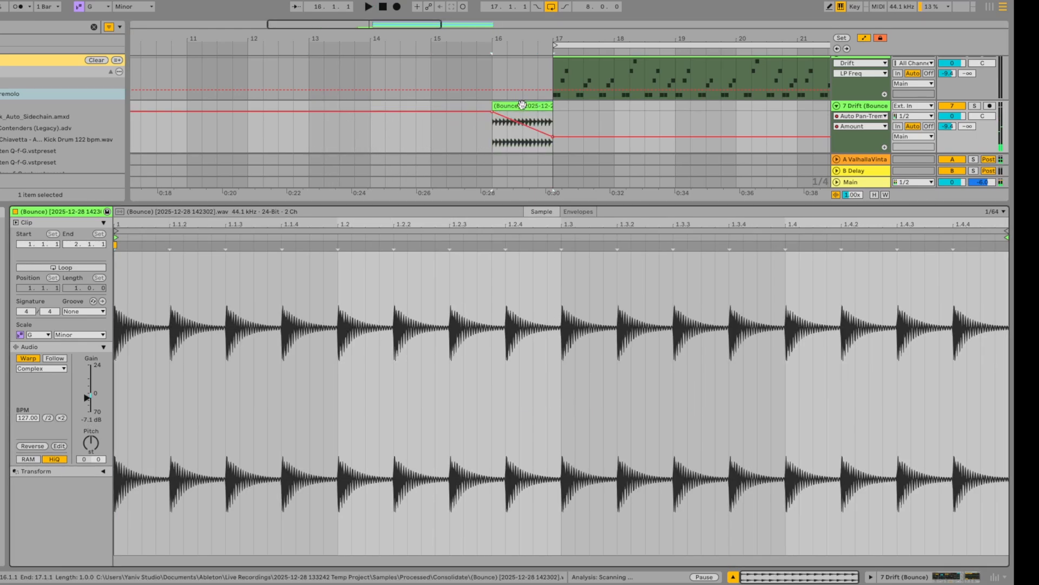
{"action": "left_click", "coordinate": [568, 211]}
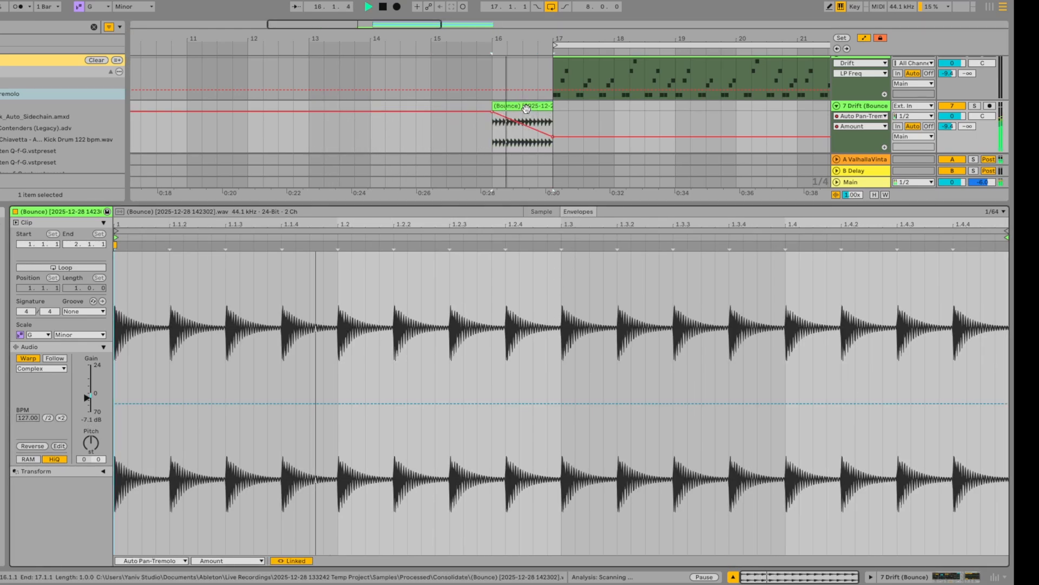
{"action": "left_click_drag", "start_coordinate": [338, 379], "coordinate": [268, 381]}
{"action": "left_click", "coordinate": [157, 560]}
{"action": "left_click", "coordinate": [153, 512]}
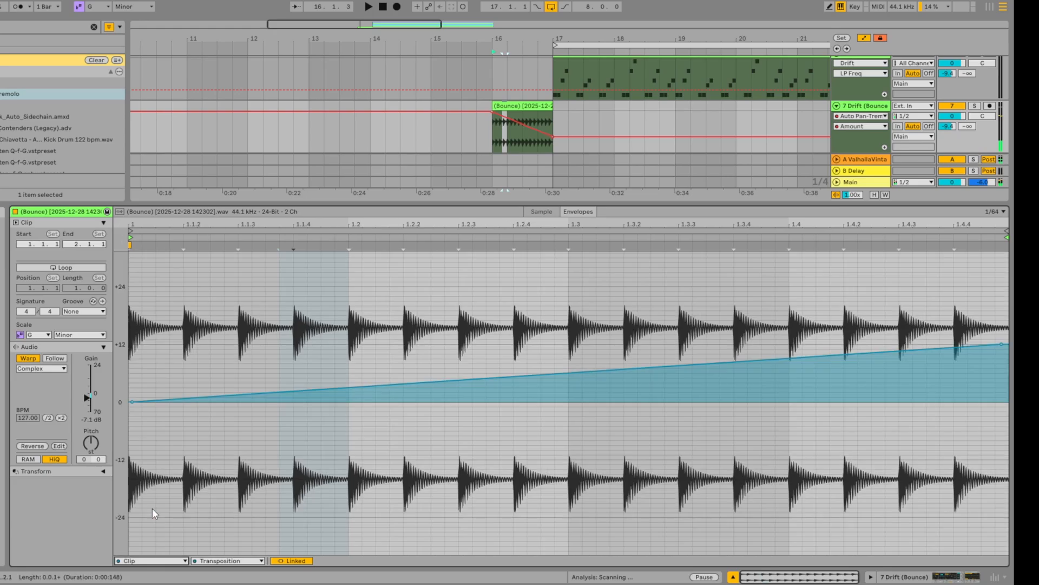
{"action": "key", "text": "ctrl+a"}
{"action": "key", "text": "Delete"}
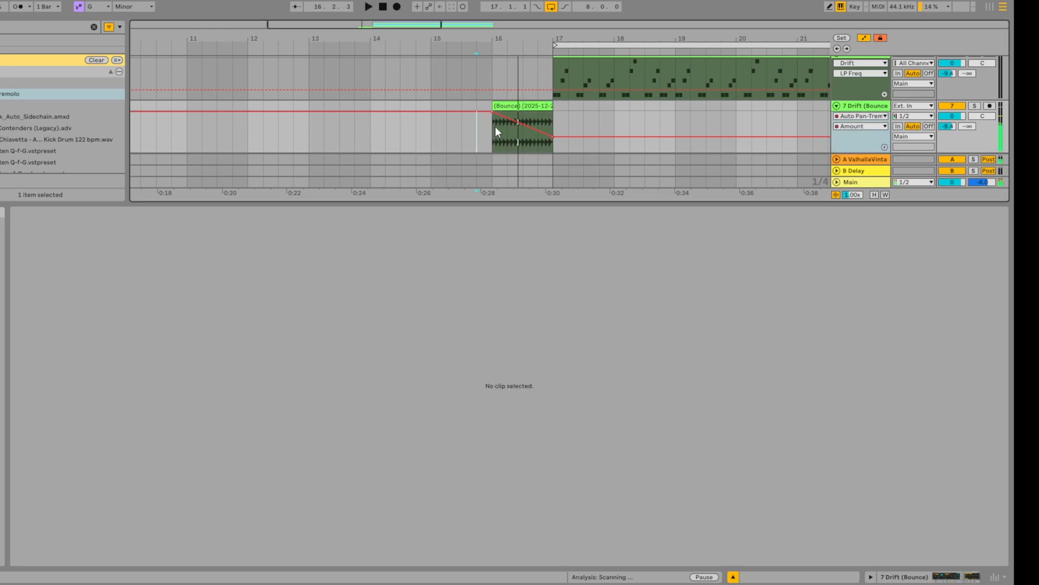
Step: Copy the untransposed clip to bar 13, duplicate it up to bar 17 and consolidate everything into one four-bar clip
{"action": "left_click_drag", "start_coordinate": [494, 125], "coordinate": [342, 115]}
{"action": "key", "text": "ctrl+d"}
{"action": "key", "text": "ctrl+d"}
{"action": "key", "text": "ctrl+d"}
{"action": "left_click", "coordinate": [320, 106], "text": "shift"}
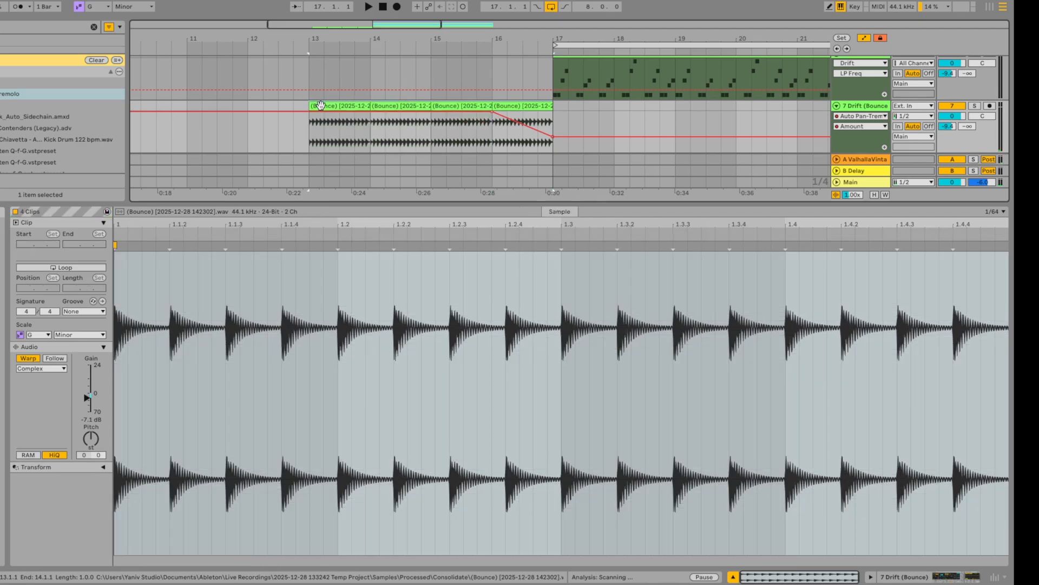
{"action": "key", "text": "ctrl+j"}
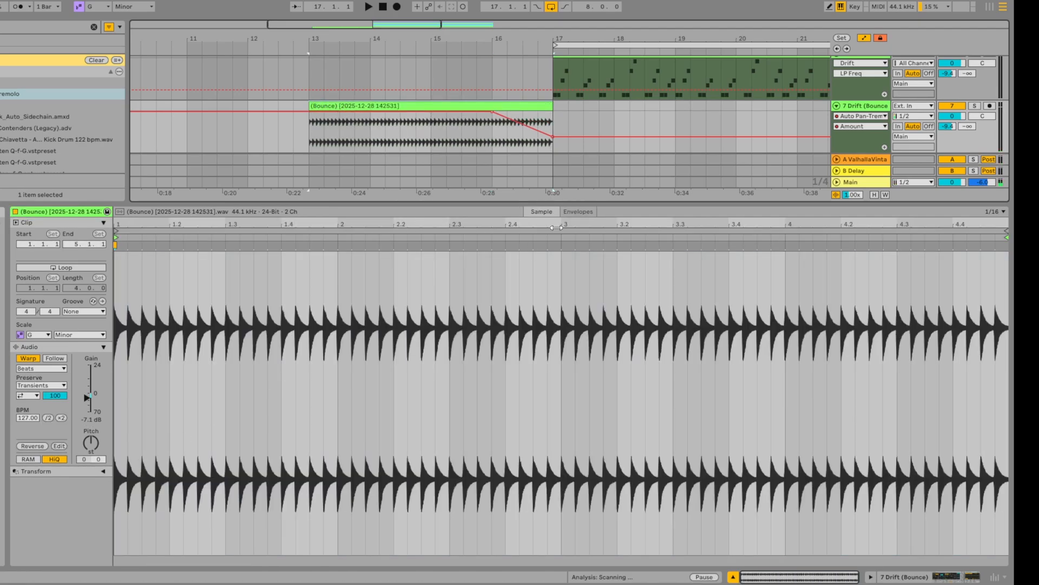
Step: Draw a Transposition envelope on the four-bar clip rising from 0 st at its start to +24 st near its end
{"action": "left_click", "coordinate": [578, 211]}
{"action": "left_click", "coordinate": [152, 560]}
{"action": "left_click", "coordinate": [153, 561]}
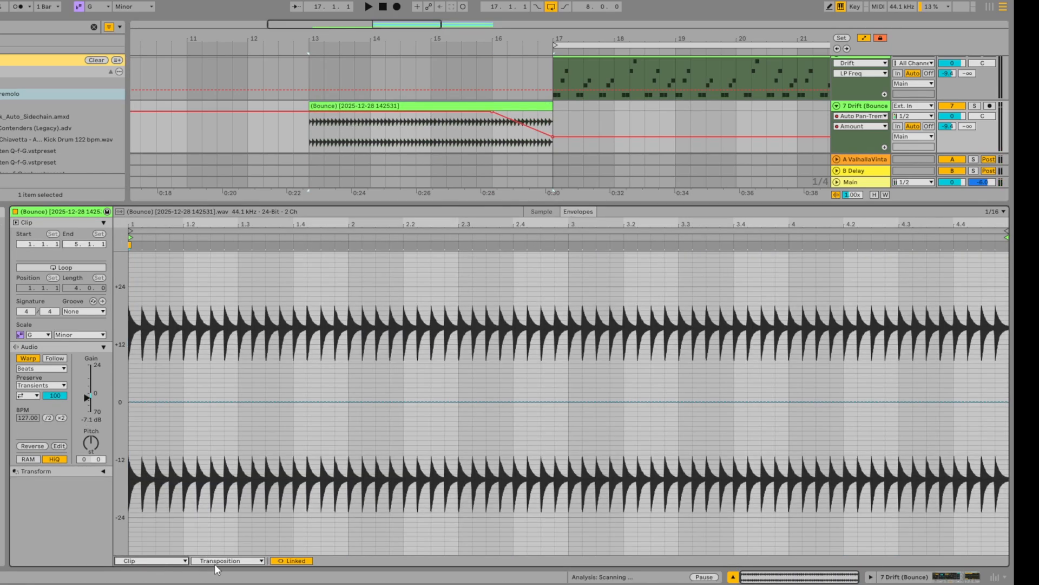
{"action": "left_click", "coordinate": [130, 400]}
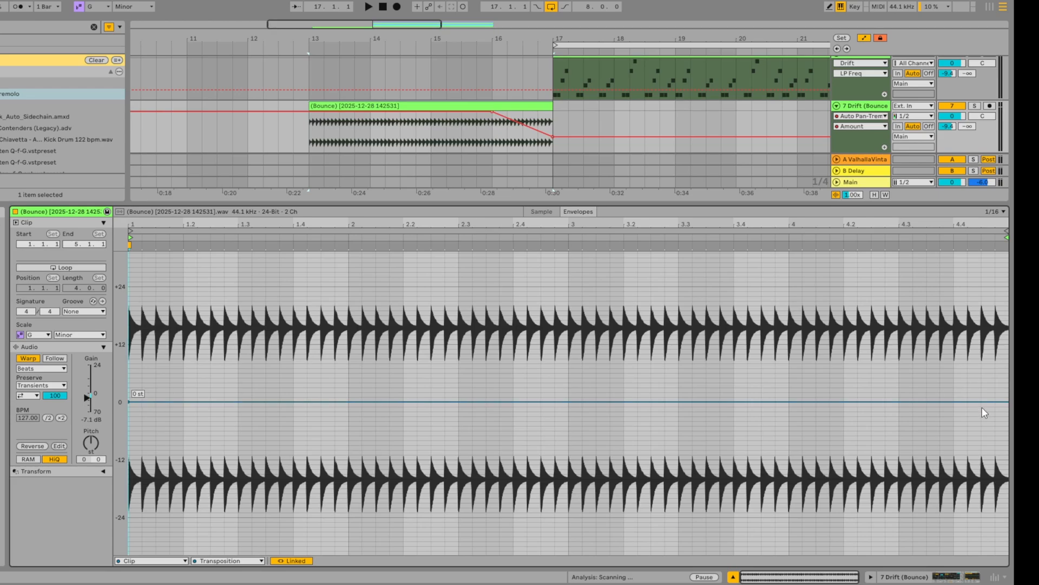
{"action": "left_click_drag", "start_coordinate": [998, 401], "coordinate": [996, 286]}
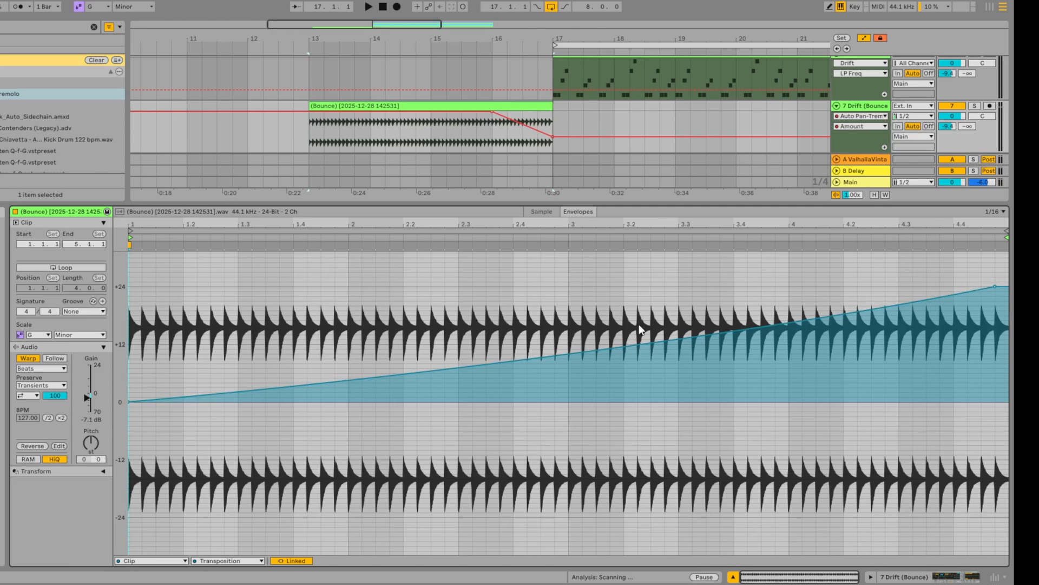
Step: Bend the Transposition ramp into a late-rising curve, move its +24 st point to the clip's end, and audition it
{"action": "left_click_drag", "start_coordinate": [640, 346], "coordinate": [641, 293]}
{"action": "left_click_drag", "start_coordinate": [858, 289], "coordinate": [858, 340]}
{"action": "left_click_drag", "start_coordinate": [995, 286], "coordinate": [1006, 286]}
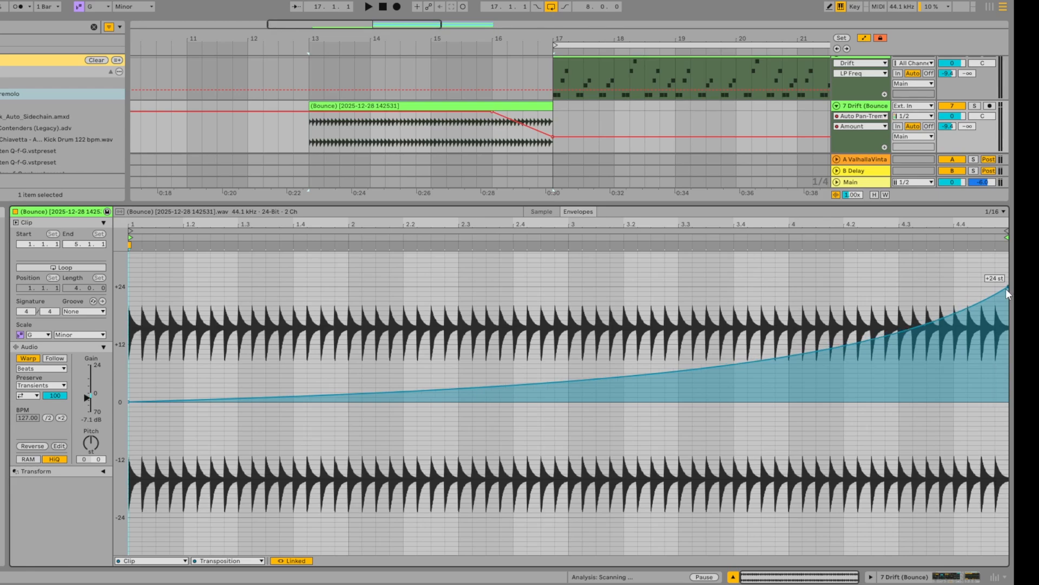
{"action": "key", "text": "space"}
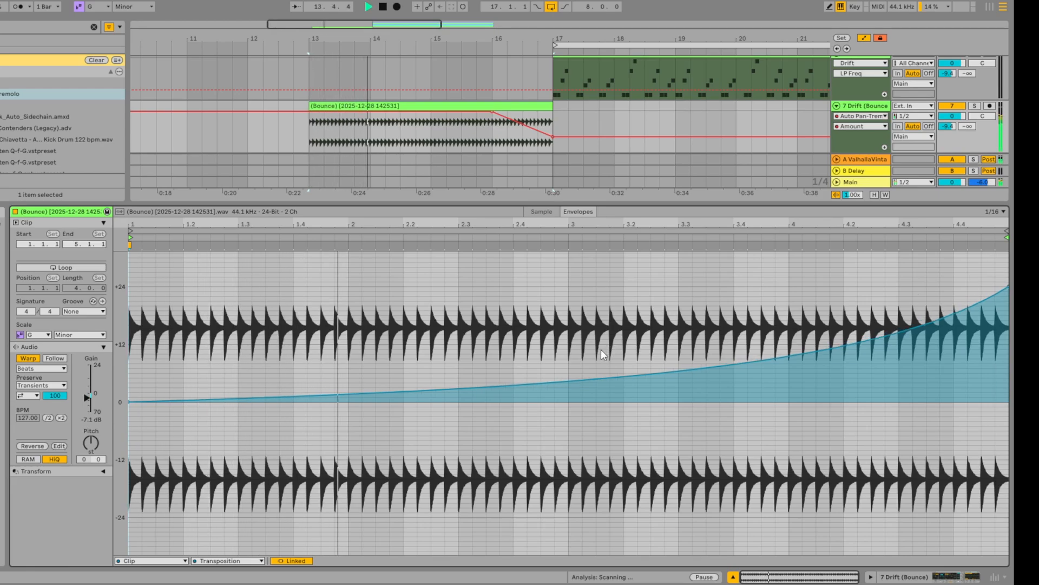
Step: Display the Reverb Dry/Wet automation on the bounced Drift track, lower its value at bar 13 for a rise toward bar 16, and audition it
{"action": "double_click", "coordinate": [864, 105]}
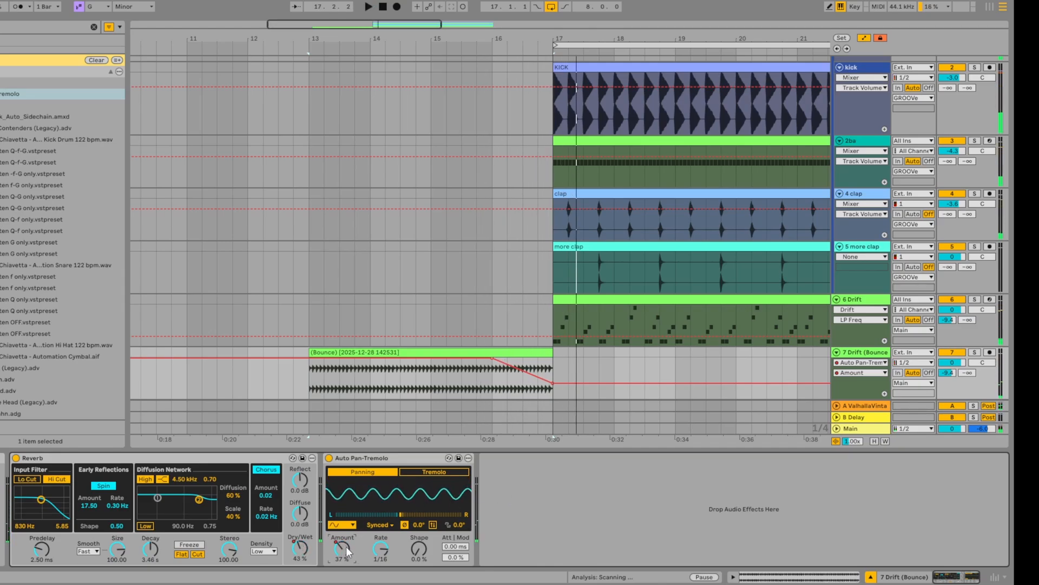
{"action": "left_click", "coordinate": [375, 527]}
{"action": "left_click", "coordinate": [375, 528]}
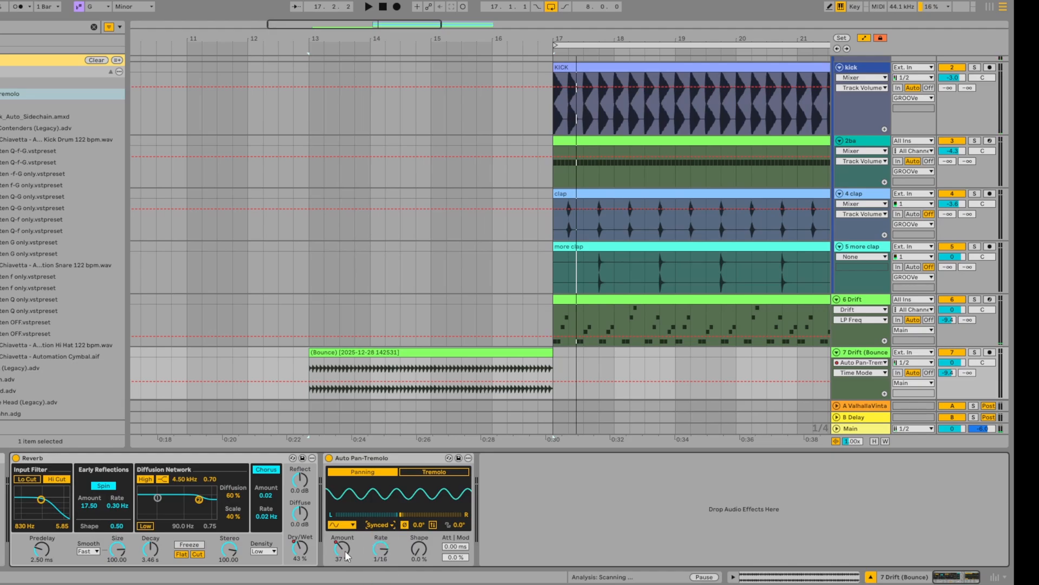
{"action": "right_click", "coordinate": [298, 547]}
{"action": "left_click", "coordinate": [324, 395]}
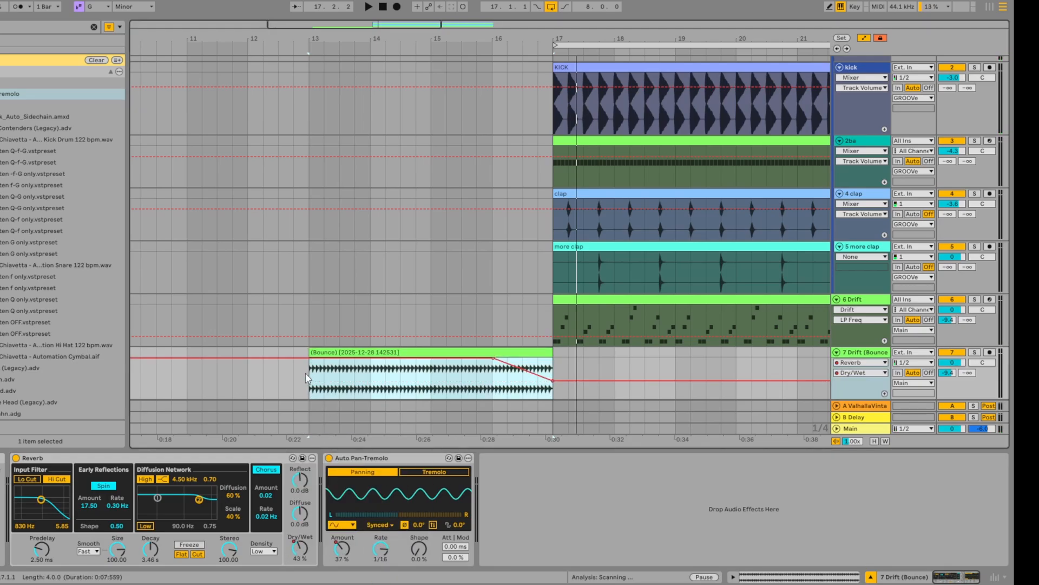
{"action": "left_click_drag", "start_coordinate": [309, 358], "coordinate": [309, 385]}
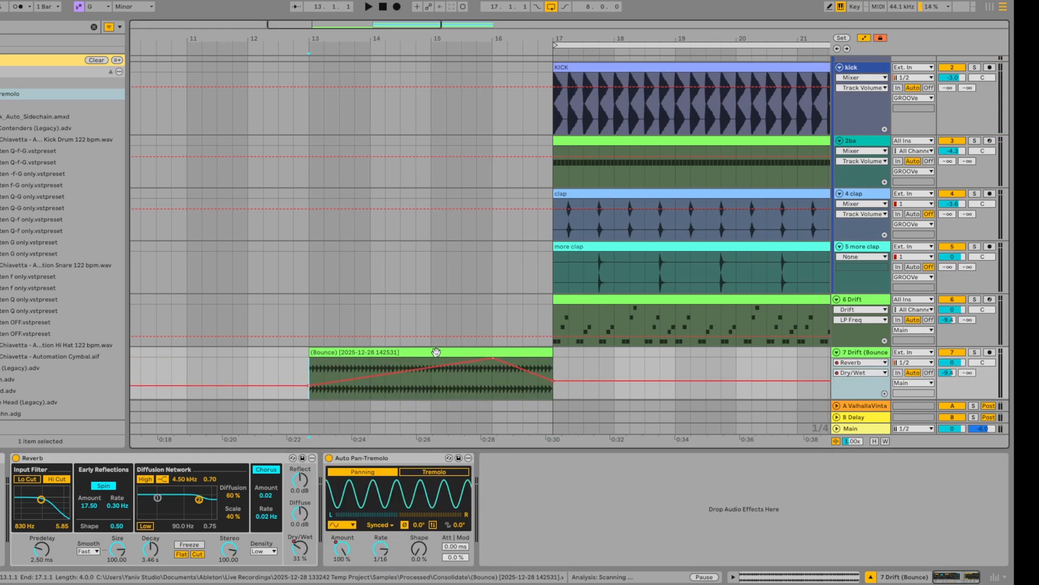
{"action": "key", "text": "space"}
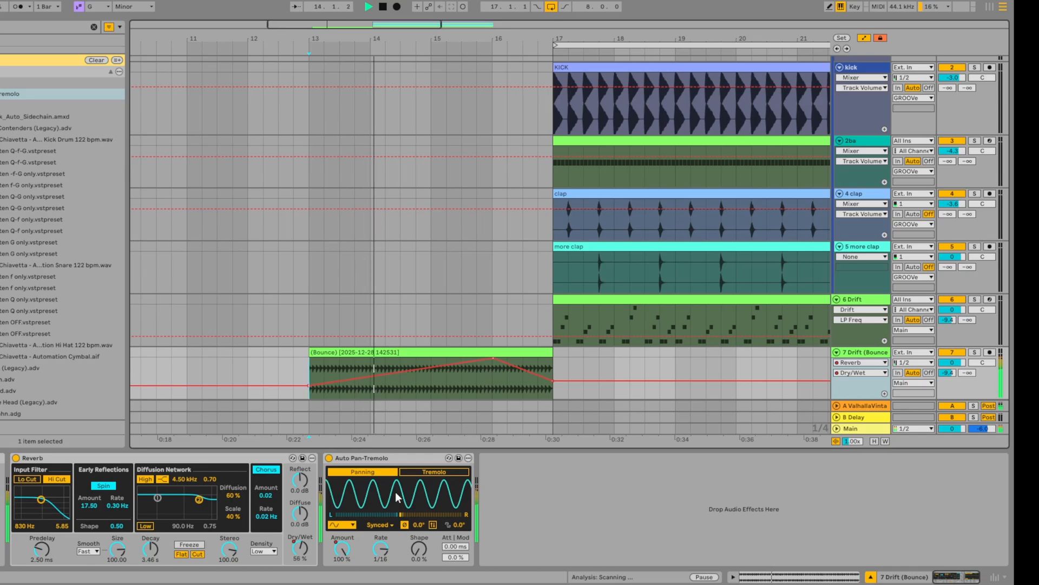
Step: Set the four-bar riser clip's warp mode to Complex and play it back from bar 13
{"action": "double_click", "coordinate": [394, 375]}
{"action": "key", "text": "space"}
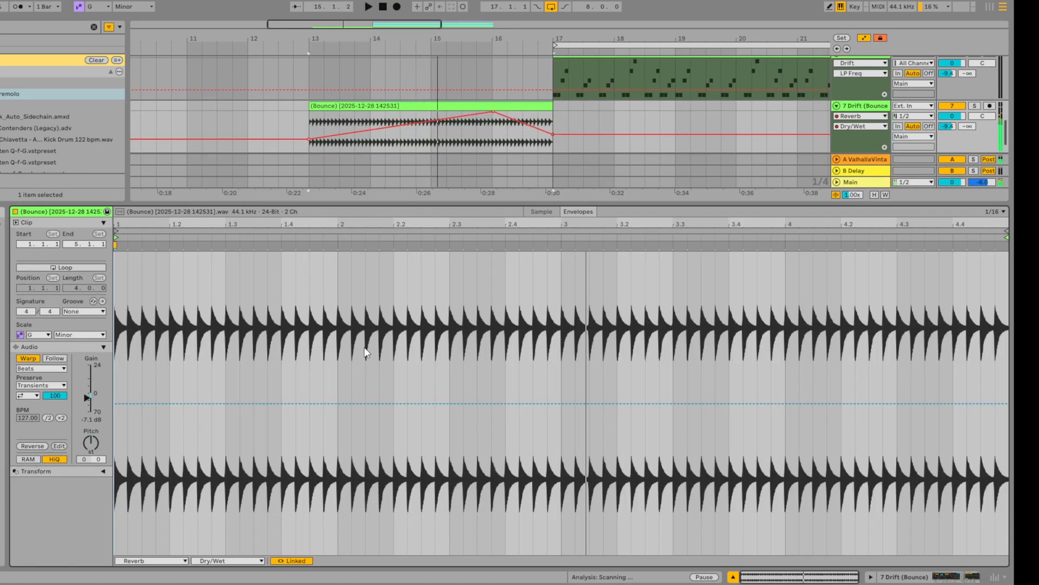
{"action": "left_click", "coordinate": [40, 369]}
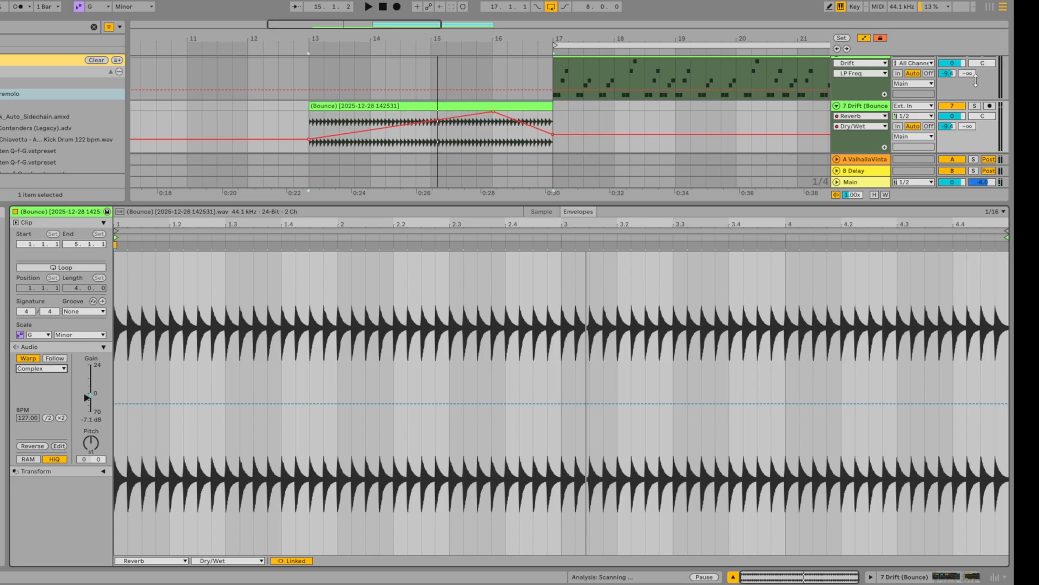
{"action": "left_click", "coordinate": [875, 97]}
{"action": "double_click", "coordinate": [867, 106]}
{"action": "key", "text": "space"}
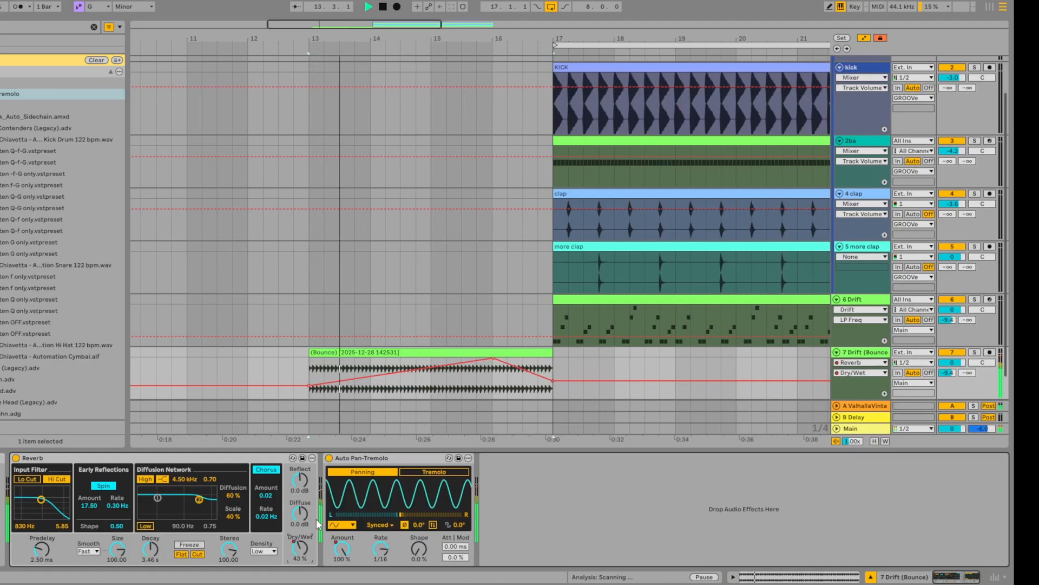
Step: Show the Auto Pan-Tremolo Amount automation on the bounced Drift track and listen to the riser leading into the groove
{"action": "right_click", "coordinate": [345, 548]}
{"action": "left_click", "coordinate": [465, 400]}
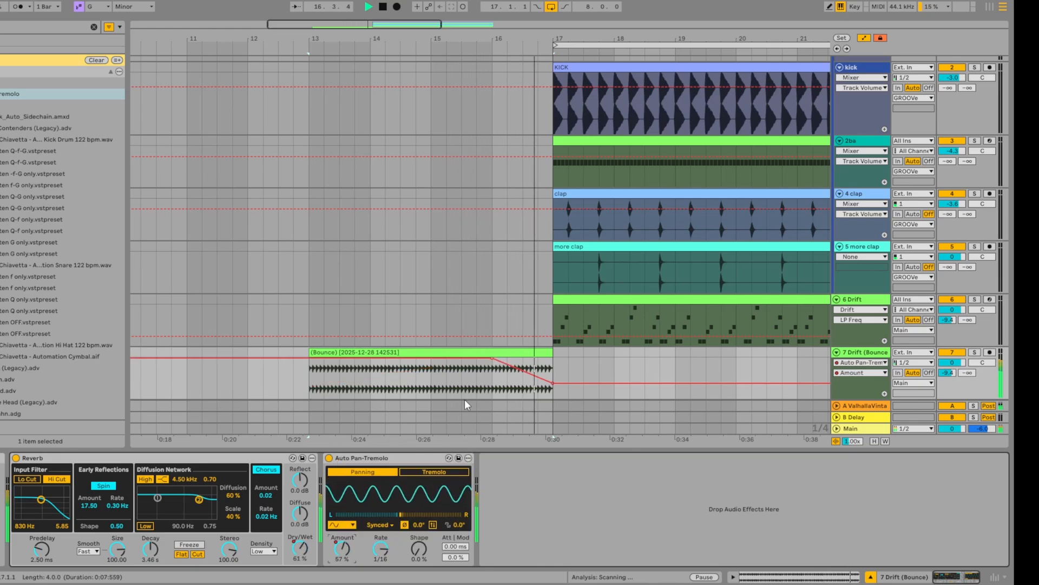
{"action": "left_click", "coordinate": [465, 401]}
{"action": "key", "text": "minus"}
{"action": "key", "text": "minus"}
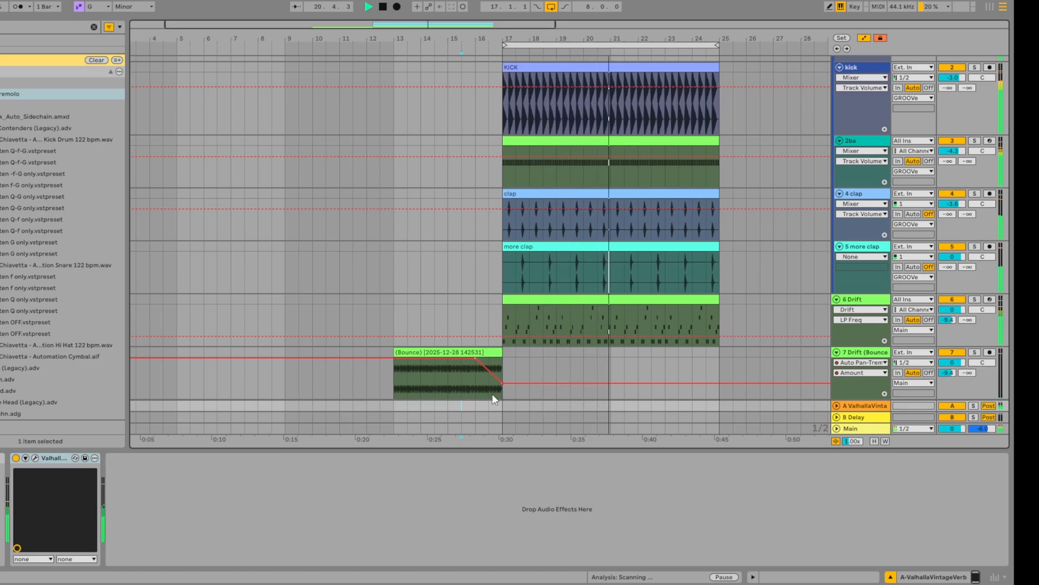
{"action": "key", "text": "space"}
{"action": "scroll", "coordinate": [492, 394], "scroll_direction": "up", "scroll_amount": 4}
{"action": "left_click", "coordinate": [492, 394]}
{"action": "scroll", "coordinate": [402, 382], "scroll_direction": "down", "scroll_amount": 1}
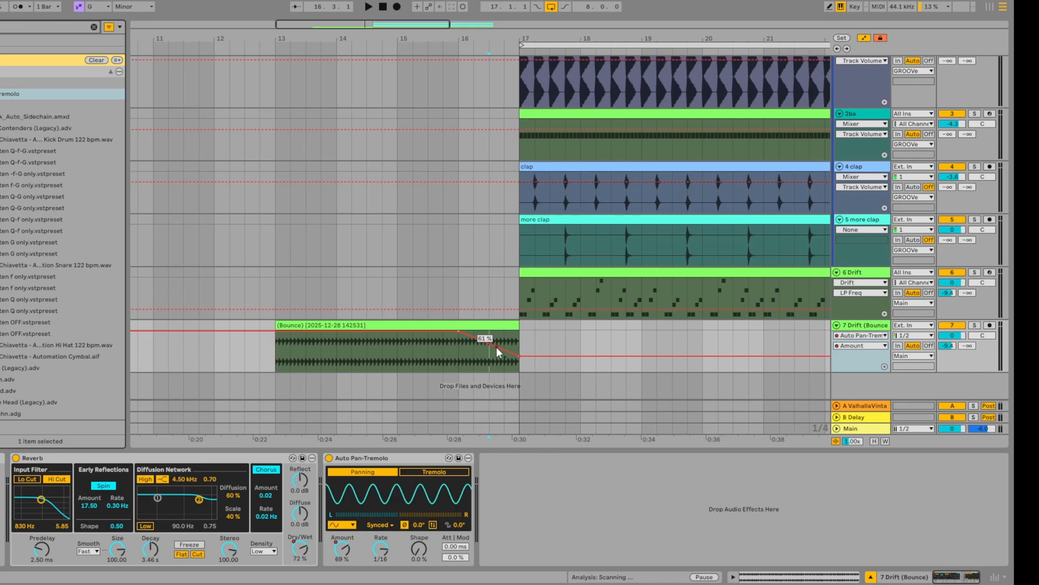
Step: Search the browser for vocal samples in G, checking the Drift clip's notes for the key
{"action": "type", "text": "vocal"}
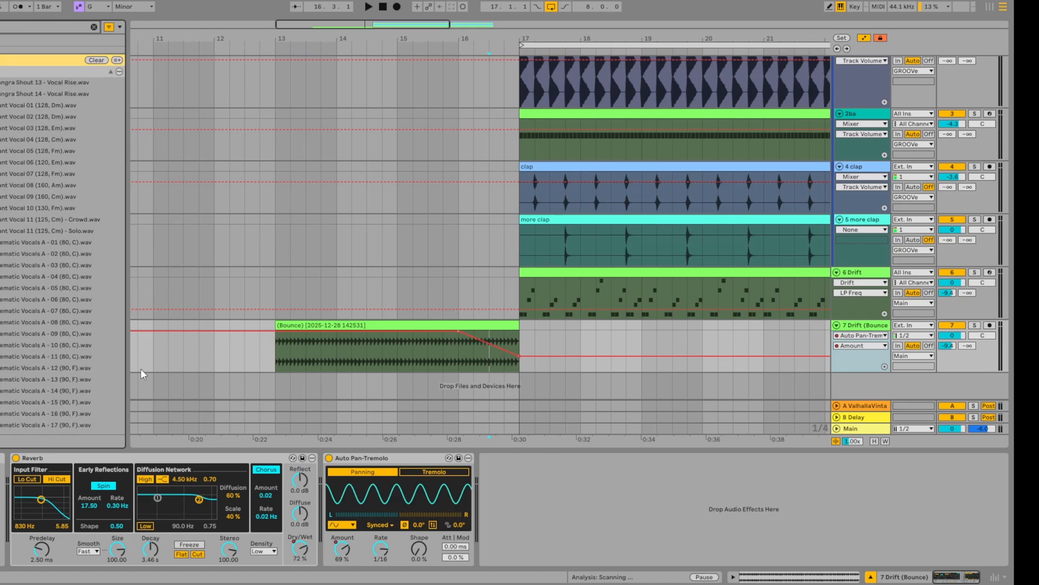
{"action": "double_click", "coordinate": [590, 282]}
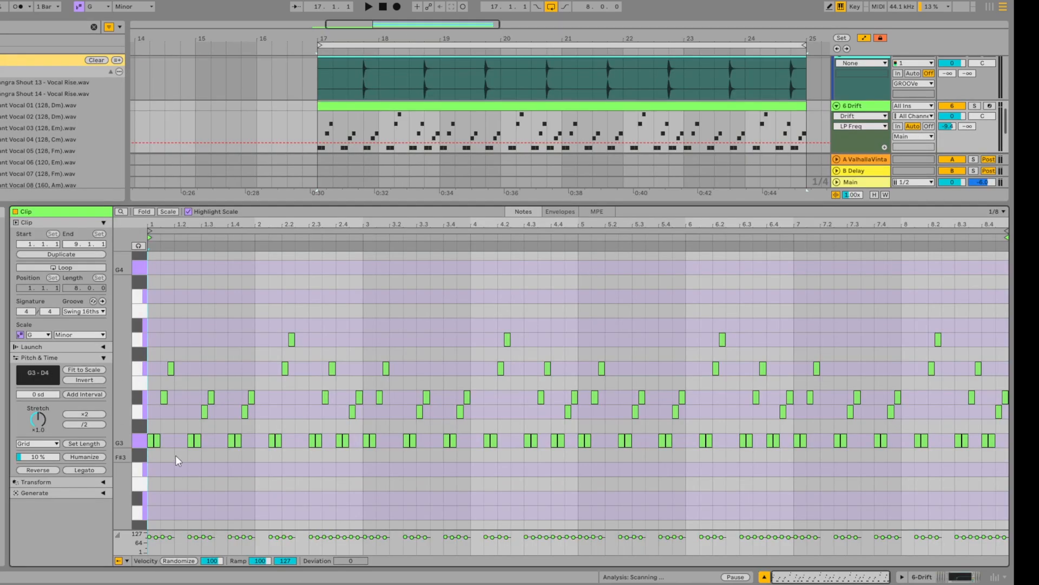
{"action": "left_click", "coordinate": [22, 27]}
{"action": "type", "text": "g"}
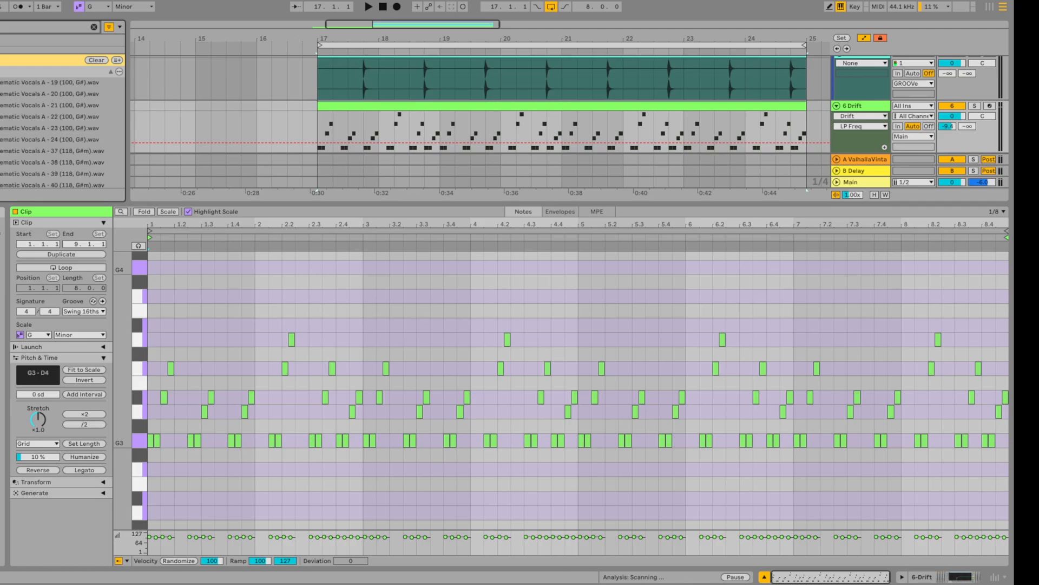
{"action": "scroll", "coordinate": [43, 161], "scroll_direction": "down", "scroll_amount": 10}
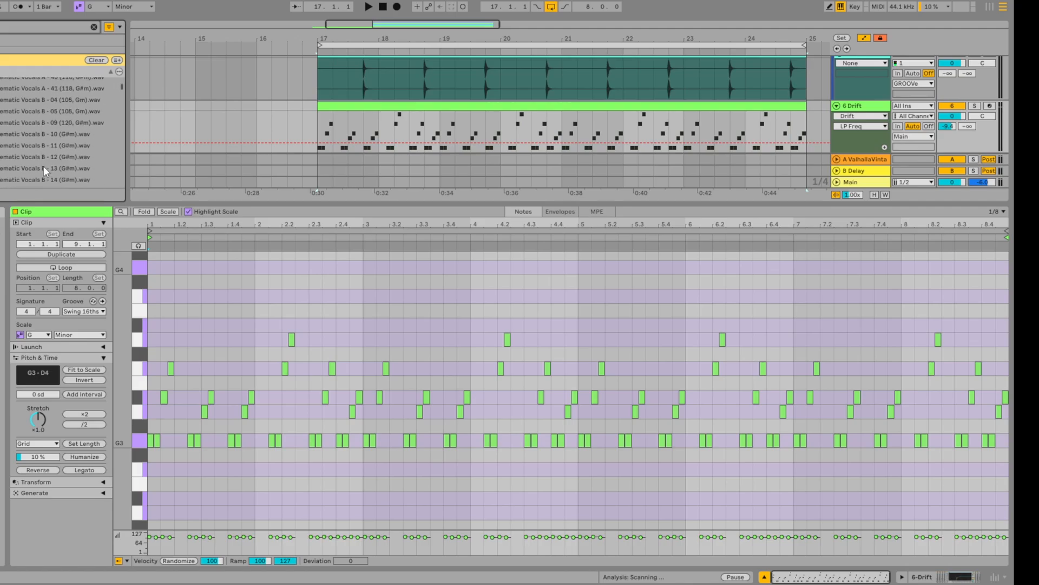
{"action": "scroll", "coordinate": [44, 167], "scroll_direction": "down", "scroll_amount": 10}
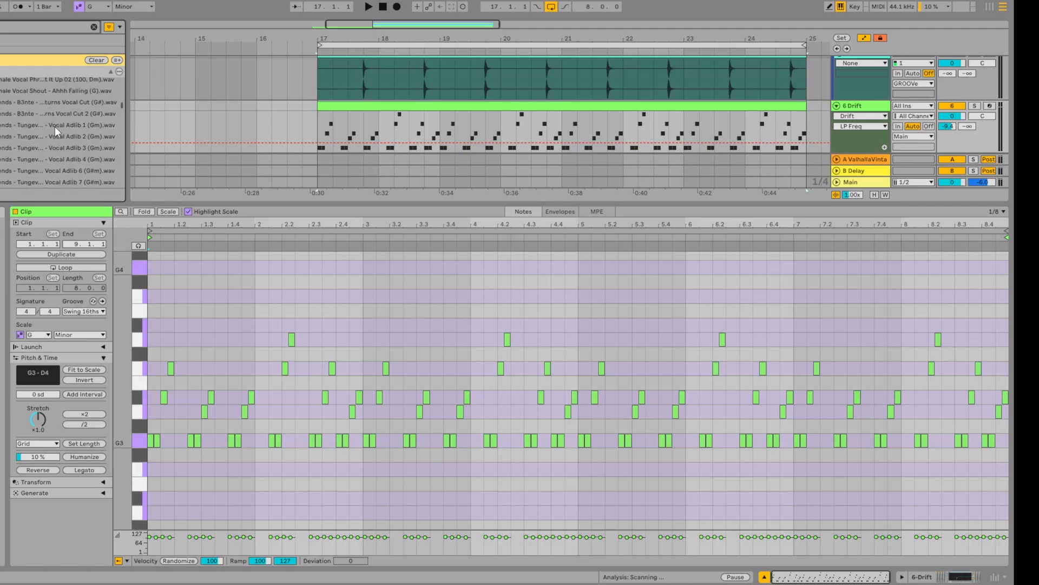
Step: Place the Tungevaag Vocal Adlib 1 (Gm) sample on a new track at bar 17 and lower its track volume during playback
{"action": "left_click", "coordinate": [55, 124]}
{"action": "left_click_drag", "start_coordinate": [56, 120], "coordinate": [325, 150]}
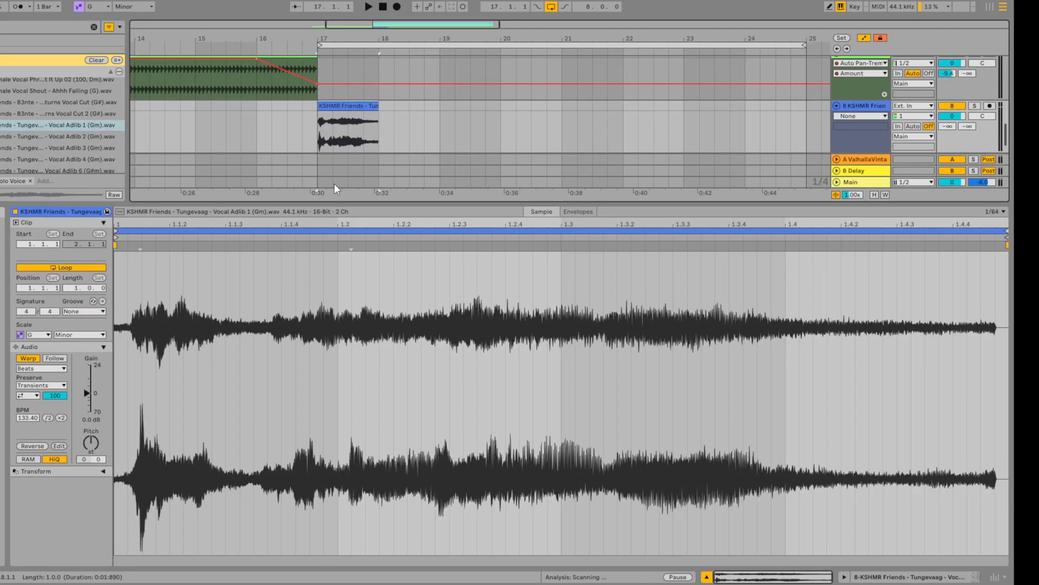
{"action": "key", "text": "ctrl+alt+l"}
{"action": "left_click", "coordinate": [318, 484]}
{"action": "key", "text": "space"}
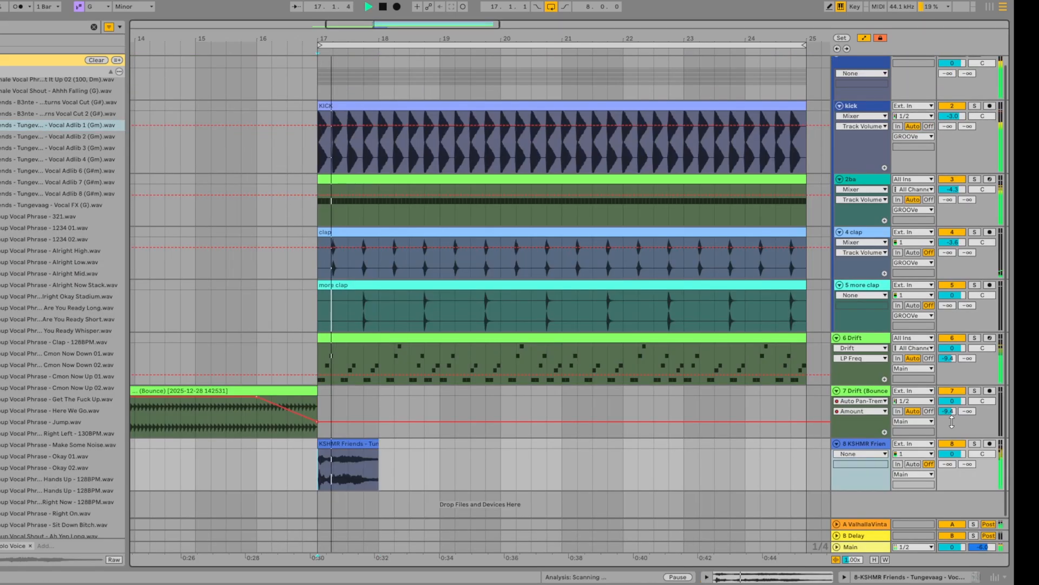
{"action": "left_click_drag", "start_coordinate": [957, 456], "coordinate": [957, 469]}
{"action": "key", "text": "space"}
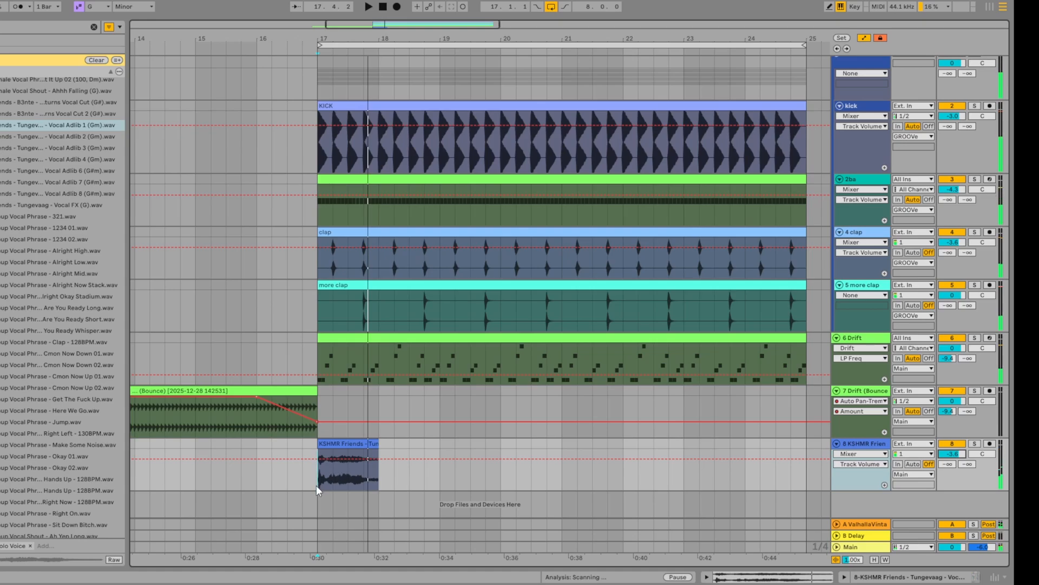
Step: Copy a 1/32-note slice from the opening attack of the vocal adlib and paste it at bar 16 on the same track
{"action": "left_click_drag", "start_coordinate": [320, 471], "coordinate": [416, 439]}
{"action": "scroll", "coordinate": [319, 466], "scroll_direction": "up", "scroll_amount": 8}
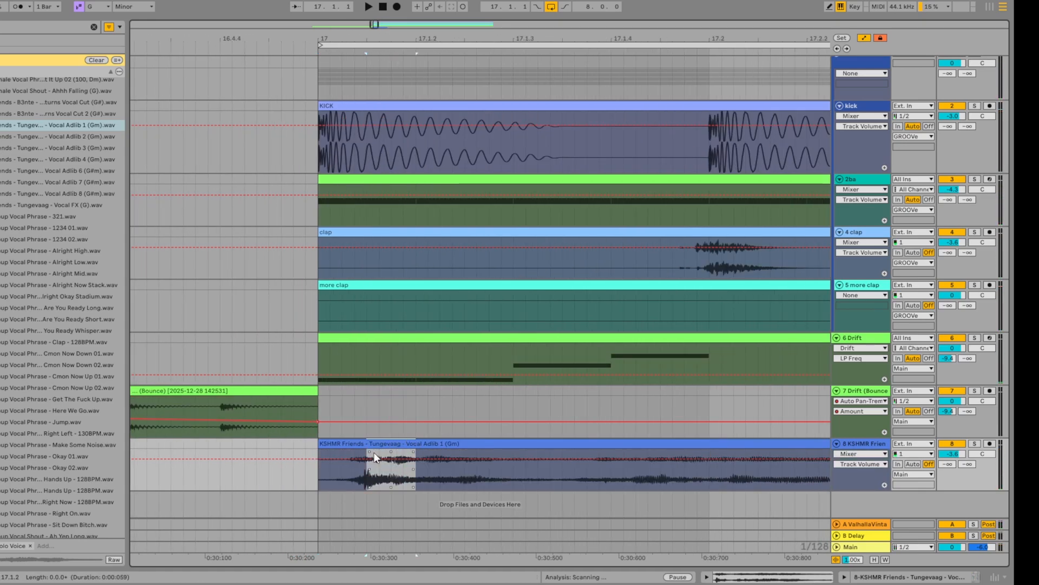
{"action": "key", "text": "ctrl+c"}
{"action": "scroll", "coordinate": [311, 467], "scroll_direction": "down", "scroll_amount": 8}
{"action": "left_click", "coordinate": [172, 477]}
{"action": "key", "text": "ctrl+v"}
{"action": "scroll", "coordinate": [172, 476], "scroll_direction": "up", "scroll_amount": 8}
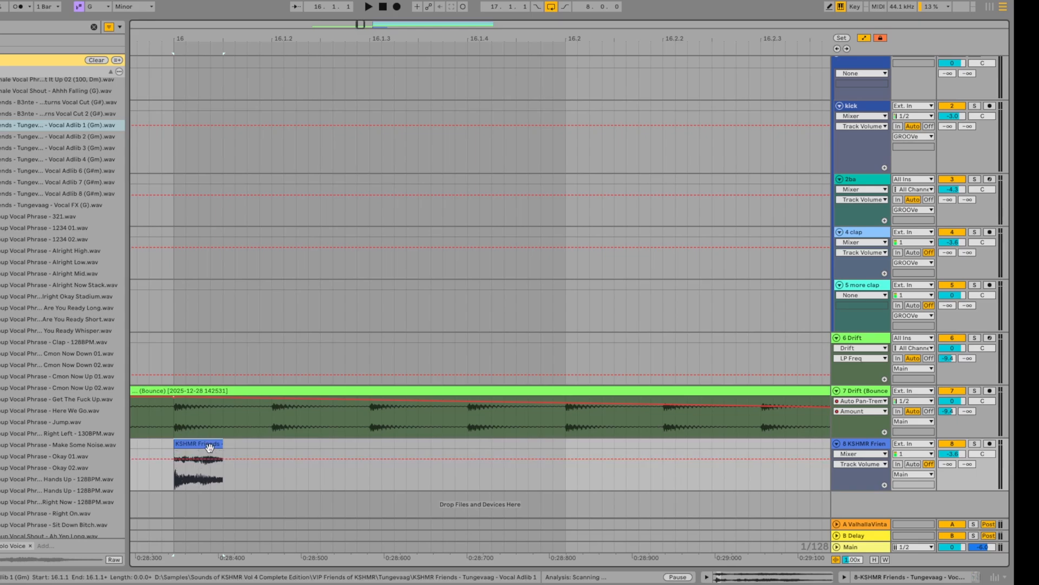
Step: Duplicate the vocal slice repeatedly until it fills bar 16 up to bar 17, and consolidate the copies into one clip
{"action": "key", "text": "ctrl+d"}
{"action": "key", "text": "ctrl+d"}
{"action": "scroll", "coordinate": [245, 444], "scroll_direction": "down", "scroll_amount": 5}
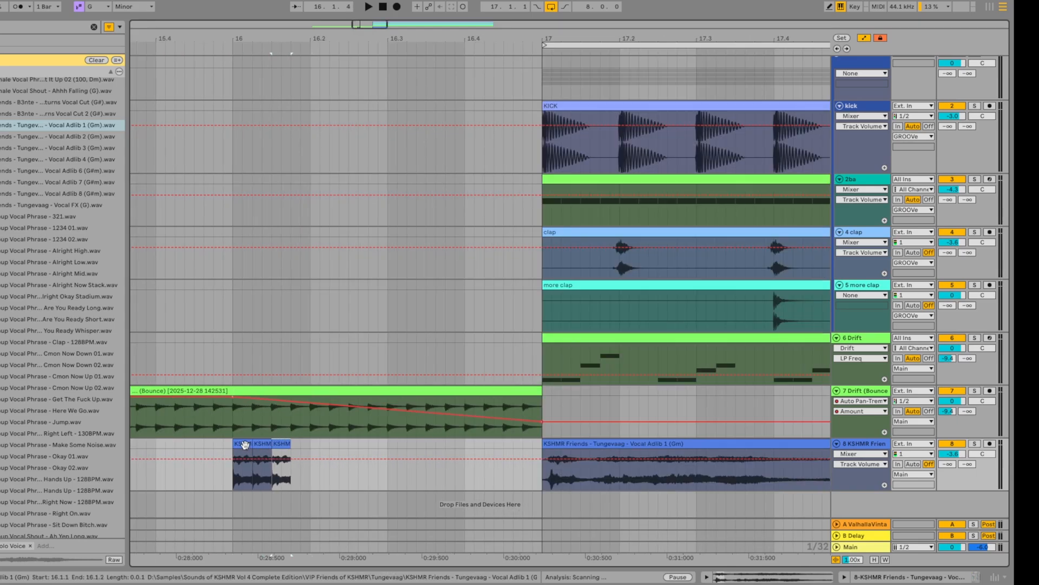
{"action": "key", "text": "ctrl+d"}
{"action": "left_click", "coordinate": [246, 443], "text": "shift"}
{"action": "key", "text": "ctrl+d"}
{"action": "key", "text": "ctrl+d"}
{"action": "key", "text": "ctrl+d"}
{"action": "left_click", "coordinate": [245, 444], "text": "shift"}
{"action": "key", "text": "ctrl+j"}
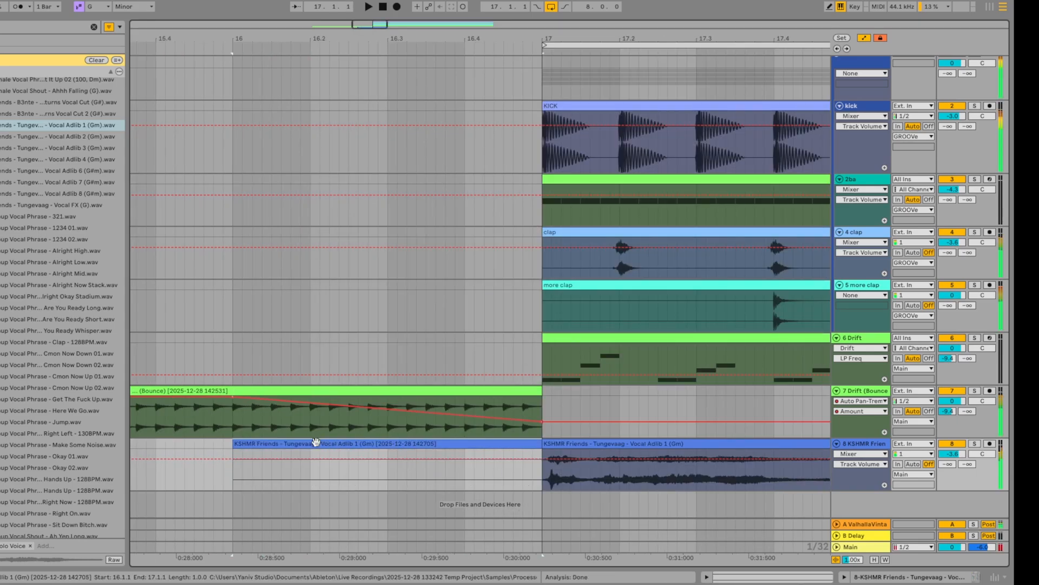
Step: Draw a Transposition envelope on the one-bar vocal clip rising from 0 st at its start to +12 st at its end
{"action": "double_click", "coordinate": [477, 447]}
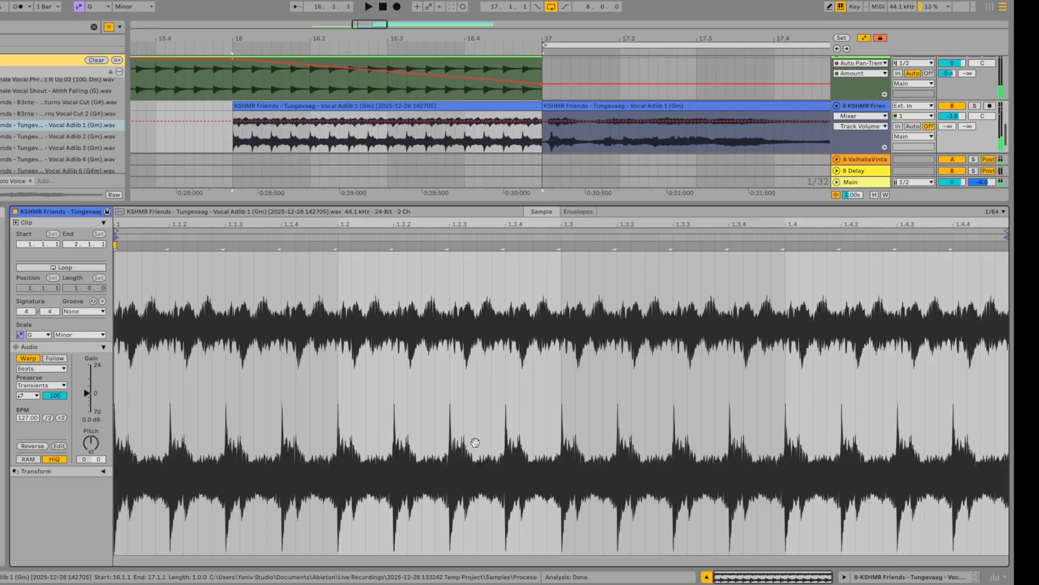
{"action": "left_click", "coordinate": [578, 212]}
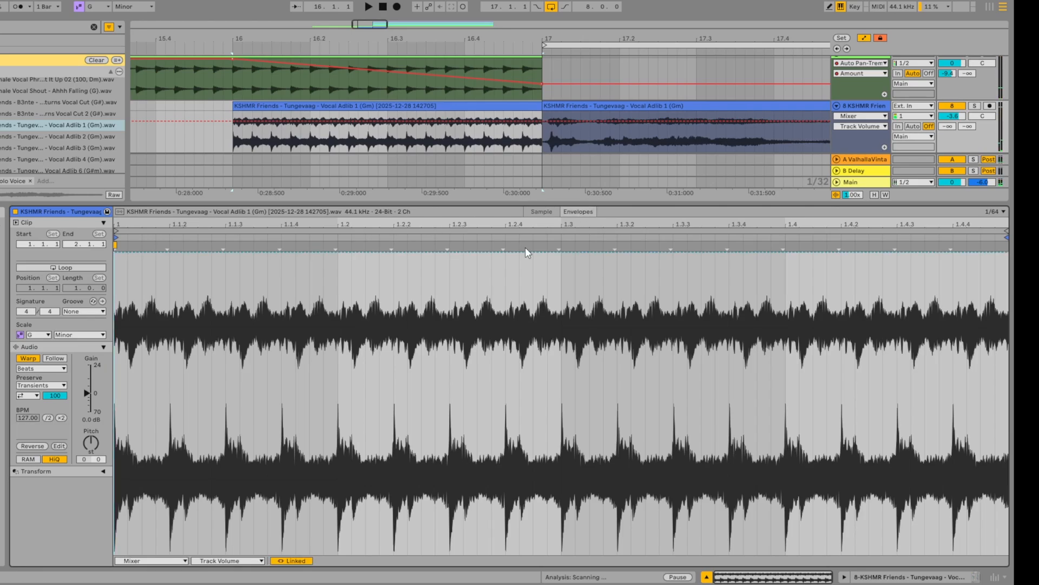
{"action": "left_click", "coordinate": [151, 560]}
{"action": "left_click", "coordinate": [135, 531]}
{"action": "left_click", "coordinate": [228, 560]}
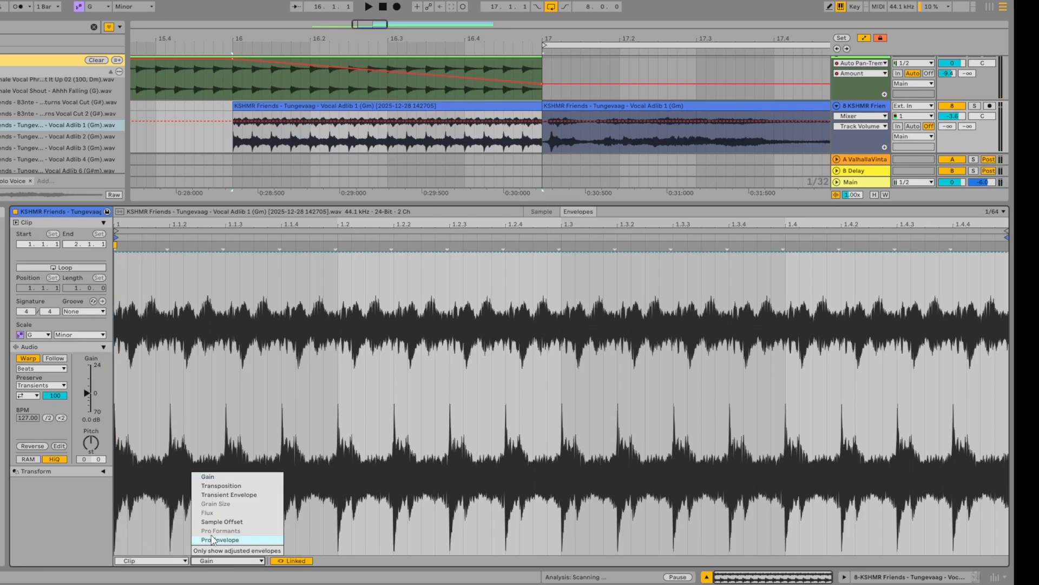
{"action": "left_click", "coordinate": [221, 485]}
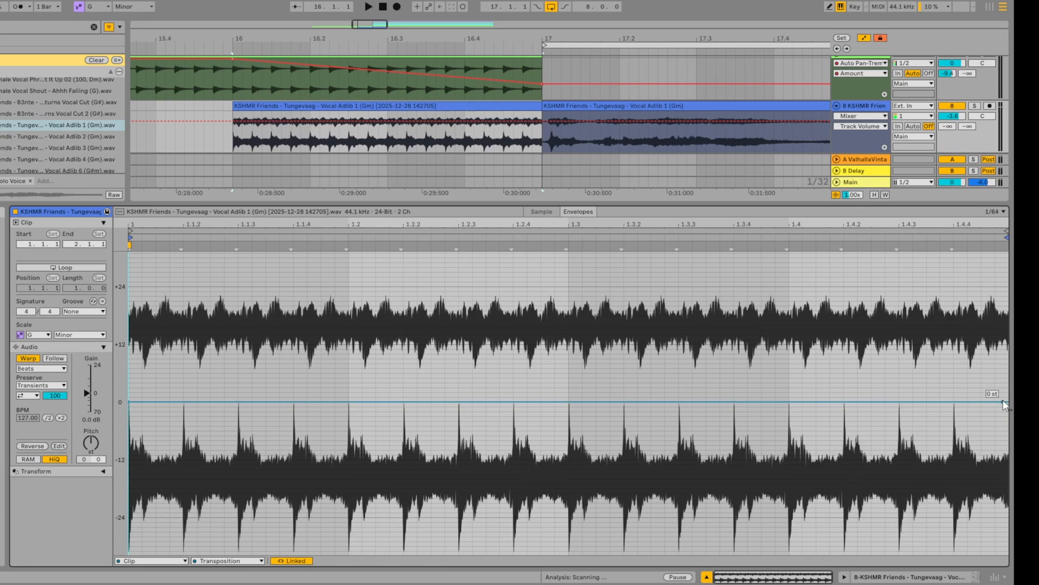
{"action": "left_click_drag", "start_coordinate": [1004, 402], "coordinate": [1005, 342]}
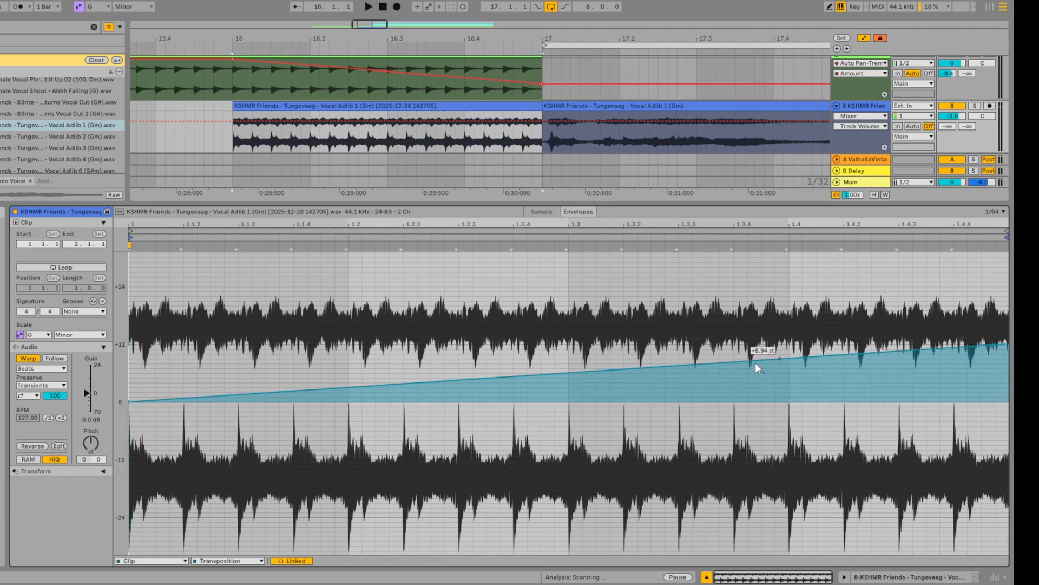
{"action": "key", "text": "ctrl+alt+l"}
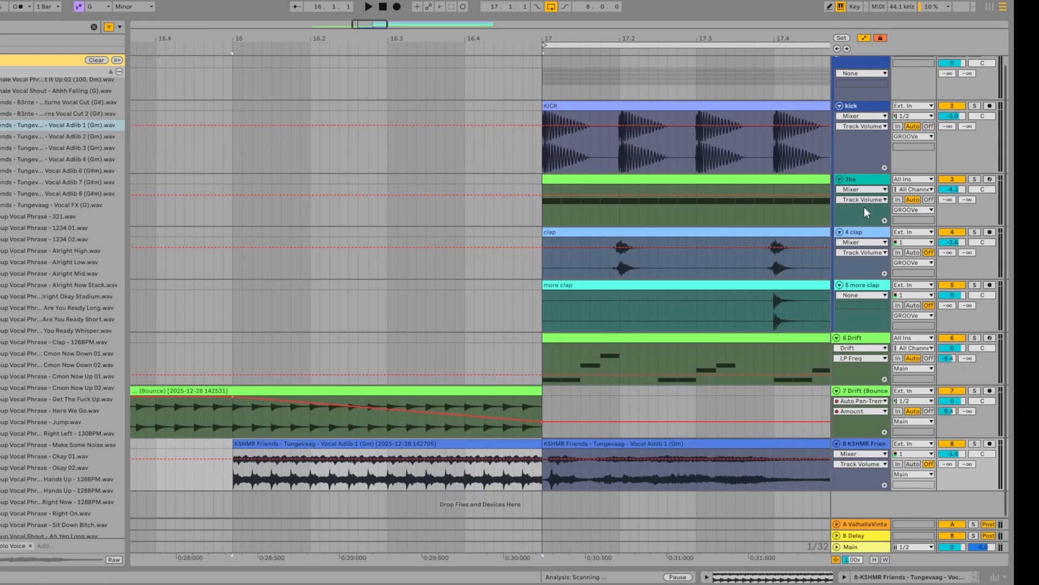
Step: Find the Reverb effect in the browser and add it after Utility on the vocal track
{"action": "double_click", "coordinate": [865, 392]}
{"action": "key", "text": "ctrl+f"}
{"action": "type", "text": "rev"}
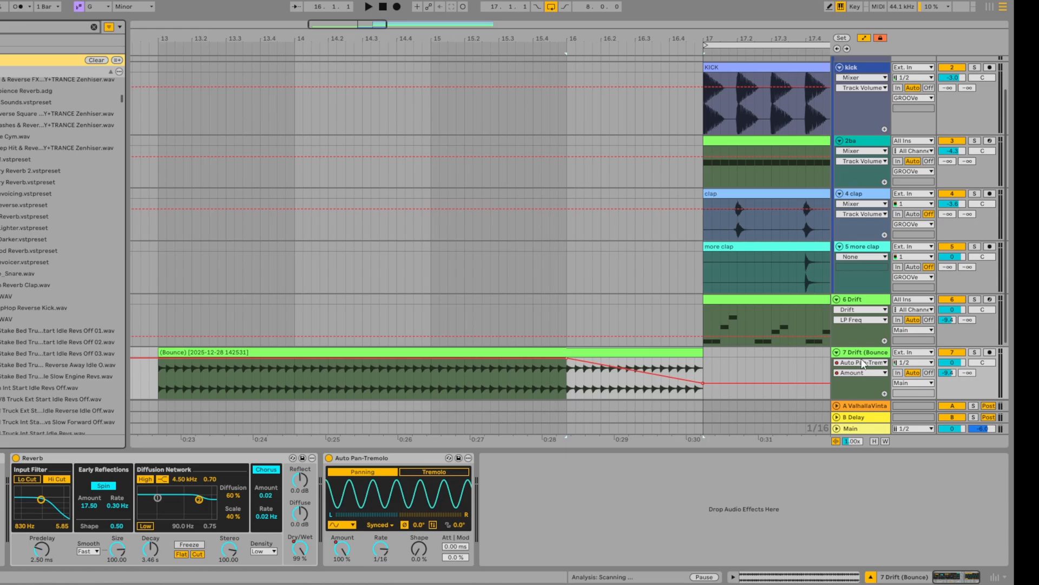
{"action": "scroll", "coordinate": [857, 354], "scroll_direction": "down", "scroll_amount": 3}
{"action": "left_click", "coordinate": [857, 352]}
{"action": "left_click", "coordinate": [3, 82]}
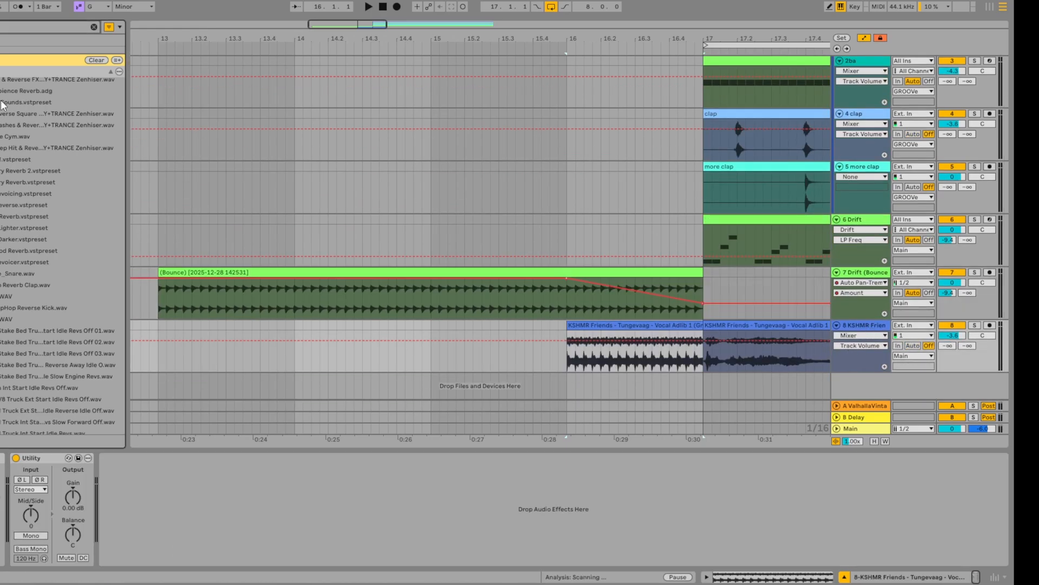
{"action": "scroll", "coordinate": [1, 101], "scroll_direction": "up", "scroll_amount": 15}
{"action": "scroll", "coordinate": [1, 106], "scroll_direction": "up", "scroll_amount": 4}
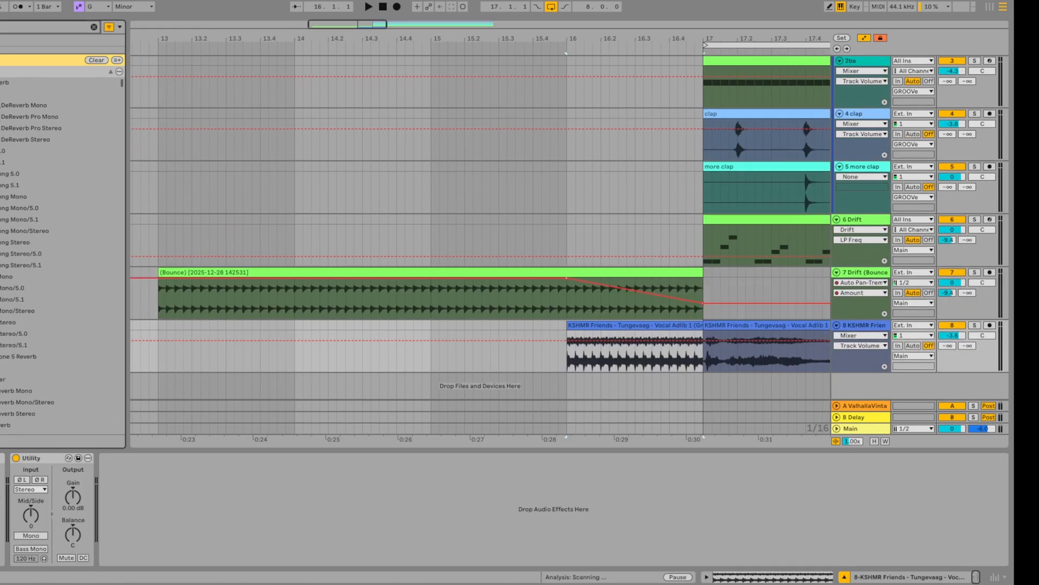
{"action": "double_click", "coordinate": [2, 94]}
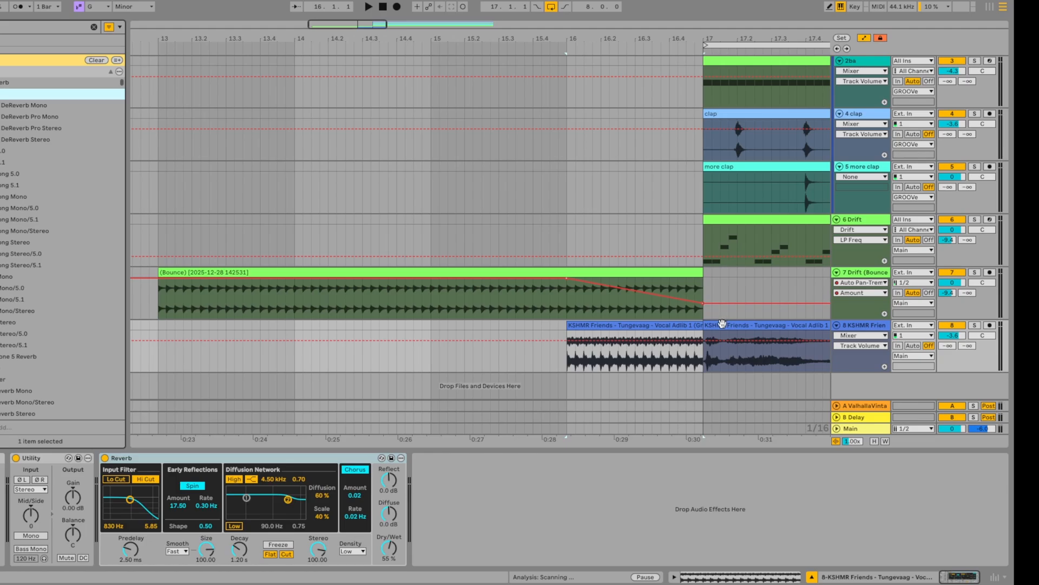
Step: Set the vocal track's Reverb decay time to 6.18 s and audition the vocal riser from just before bar 16
{"action": "left_click_drag", "start_coordinate": [248, 563], "coordinate": [248, 531]}
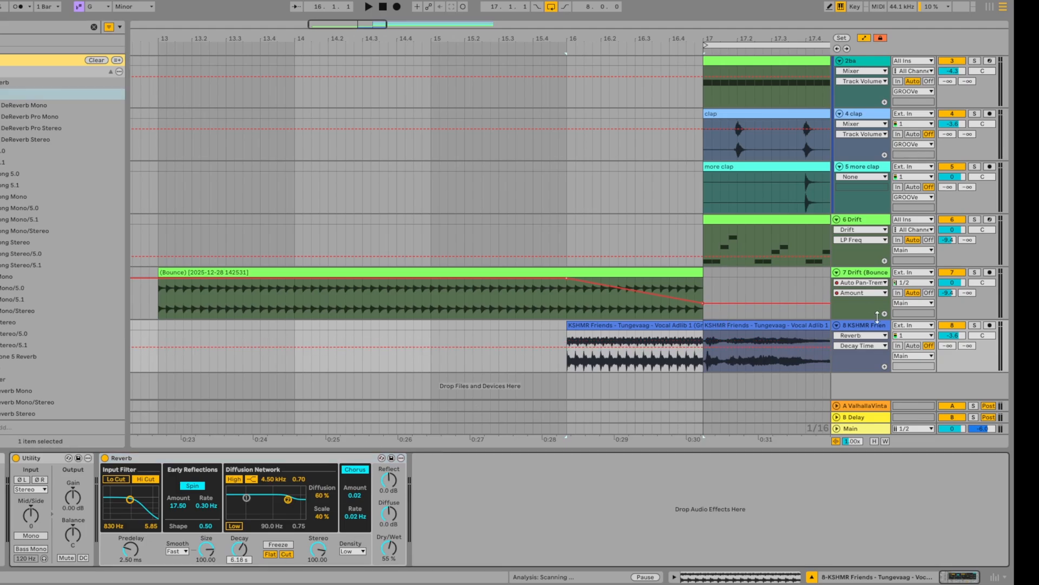
{"action": "left_click", "coordinate": [541, 370]}
{"action": "key", "text": "space"}
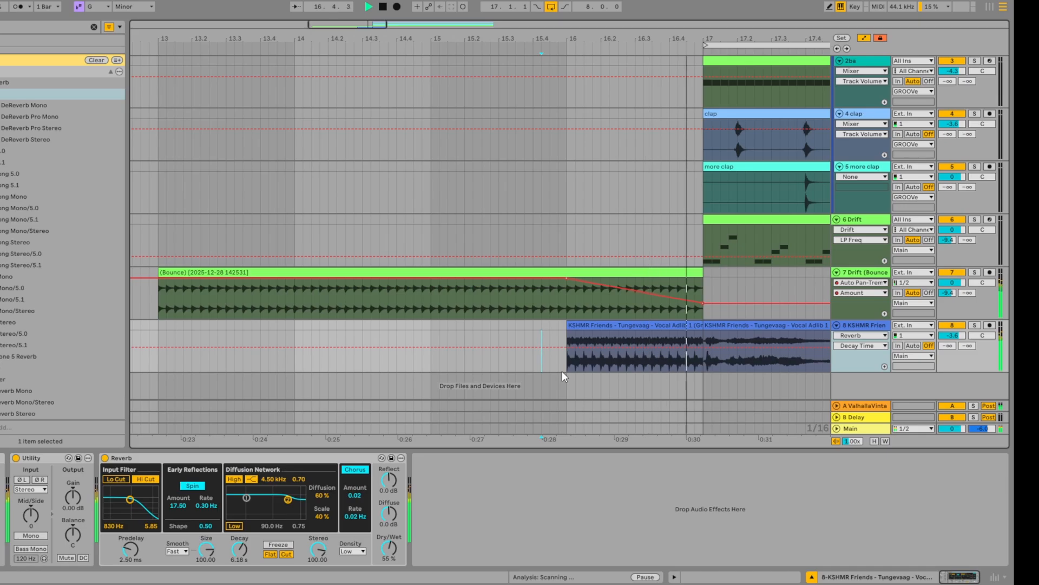
Step: Solo the vocal track and audition its chopped riser from bar 16 into the groove
{"action": "key", "text": "space"}
{"action": "left_click", "coordinate": [974, 325]}
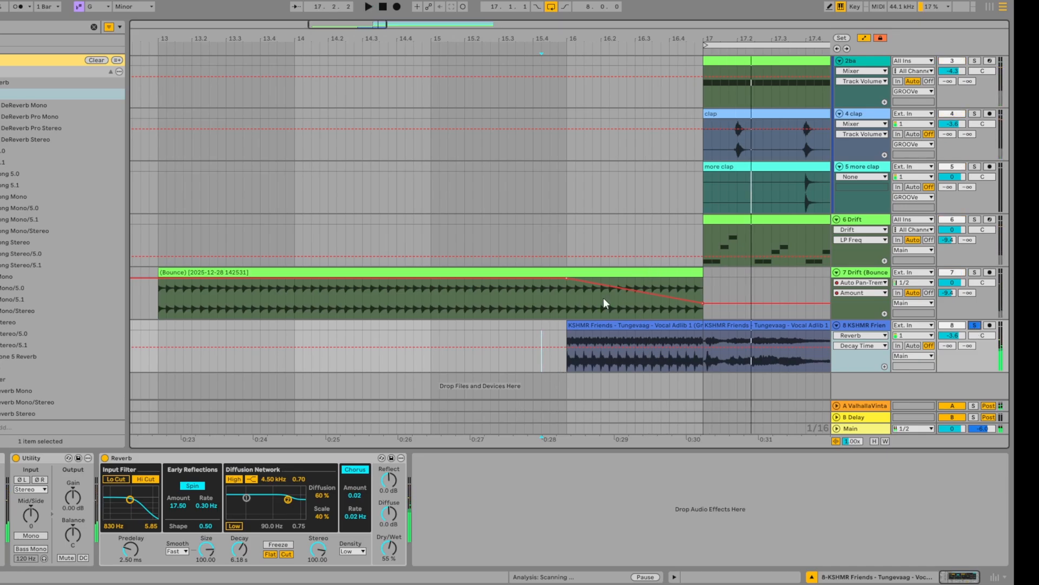
{"action": "left_click", "coordinate": [567, 370]}
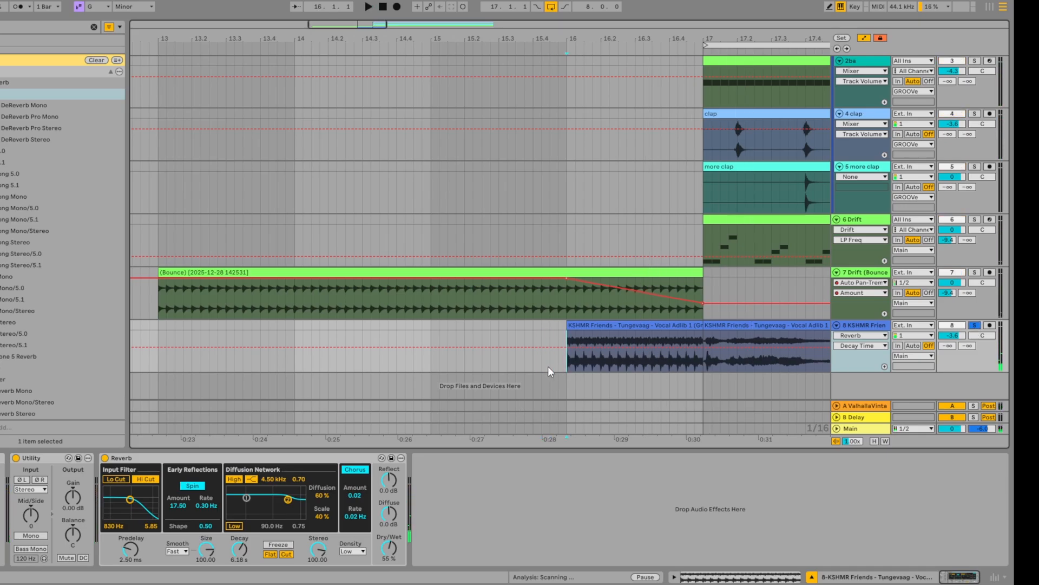
{"action": "key", "text": "space"}
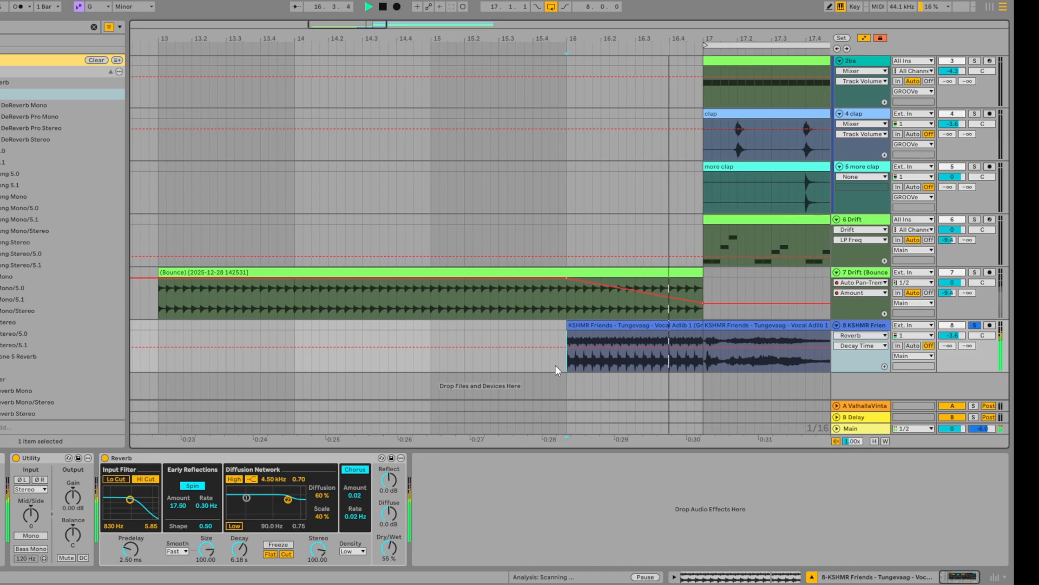
{"action": "key", "text": "w"}
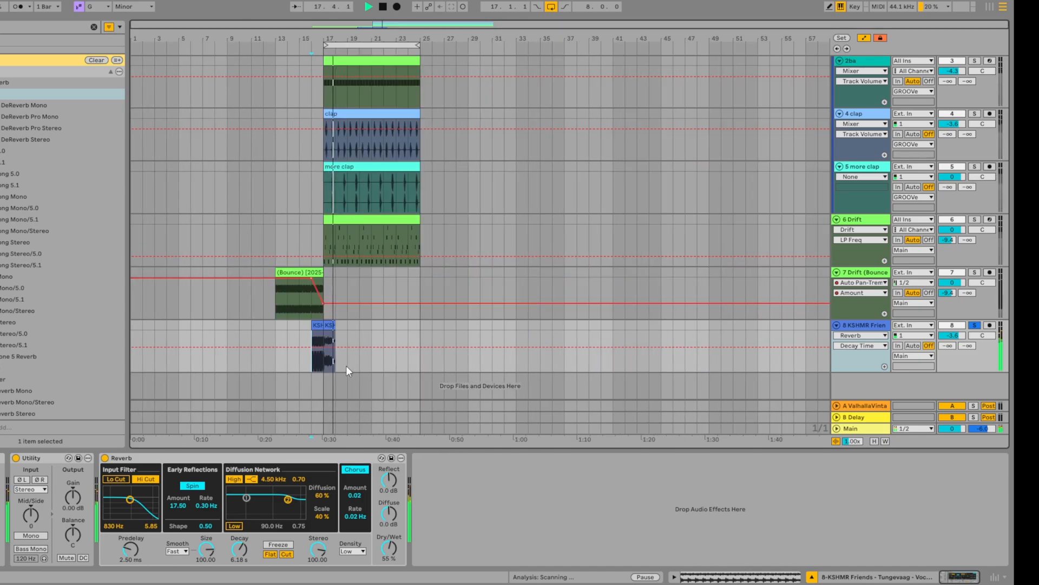
{"action": "key", "text": "w"}
{"action": "key", "text": "space"}
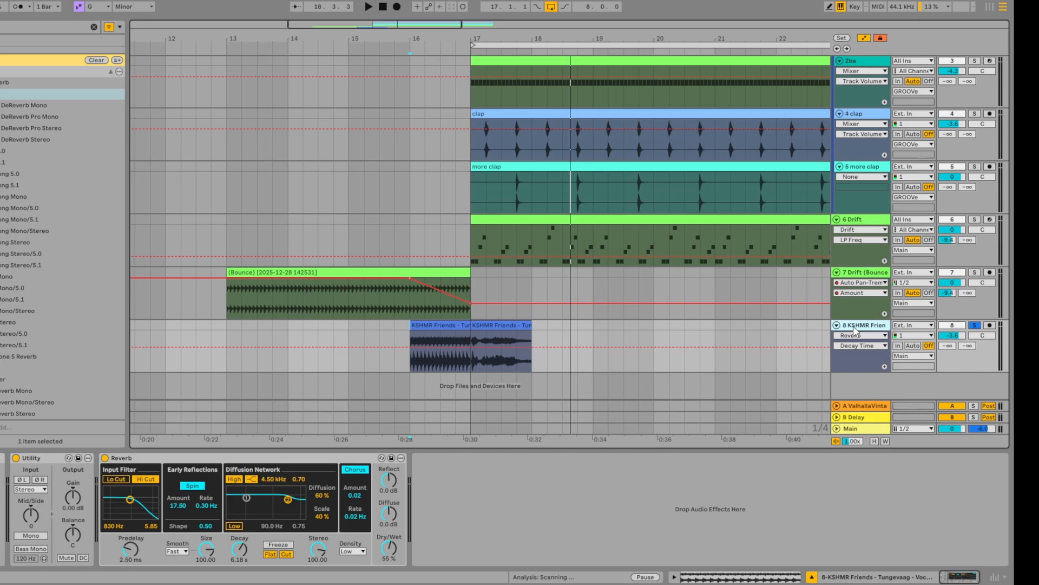
Step: Insert an audio track below the vocal, copy the first sixteenth note of the bar 17 vocal clip onto it at bar 17, and solo it
{"action": "key", "text": "ctrl+t"}
{"action": "scroll", "coordinate": [476, 341], "scroll_direction": "up", "scroll_amount": 5}
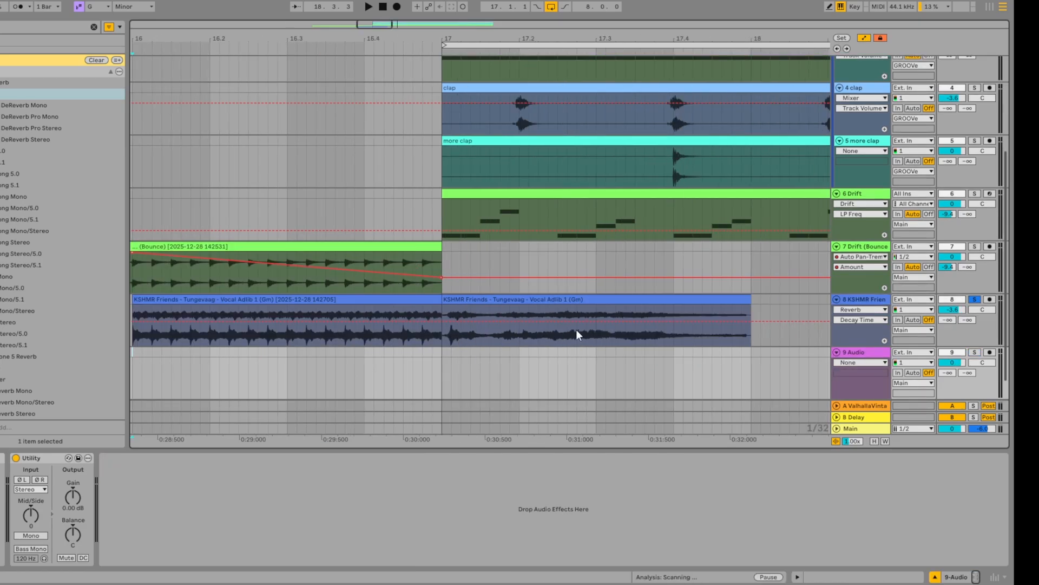
{"action": "left_click_drag", "start_coordinate": [646, 319], "coordinate": [456, 350]}
{"action": "left_click", "coordinate": [552, 503]}
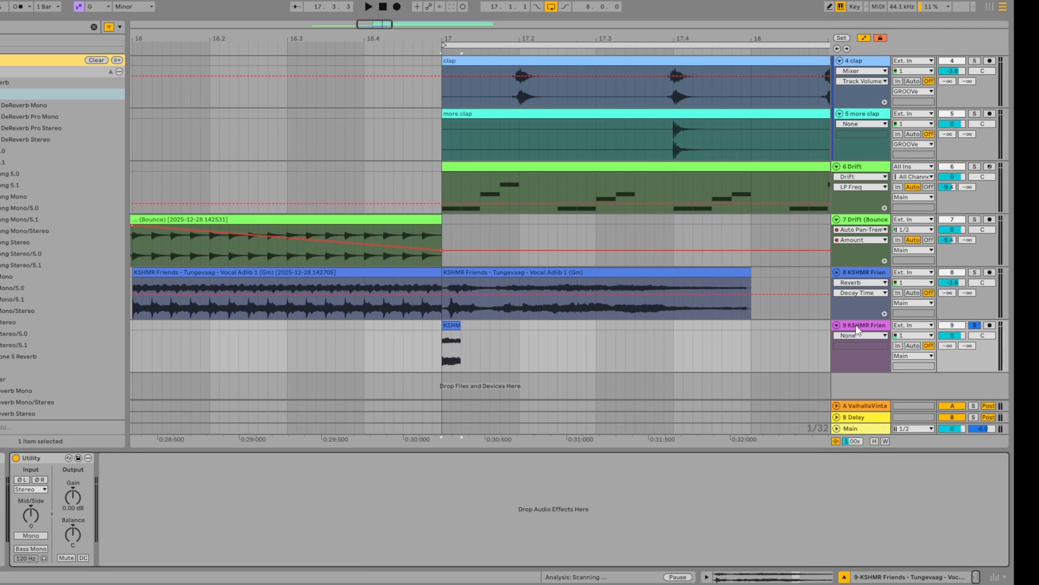
Step: Find Reverb in the browser, add it to the new vocal slice track, and set its decay time to 9.38 s
{"action": "key", "text": "ctrl+f"}
{"action": "type", "text": "reverb"}
{"action": "double_click", "coordinate": [2, 94]}
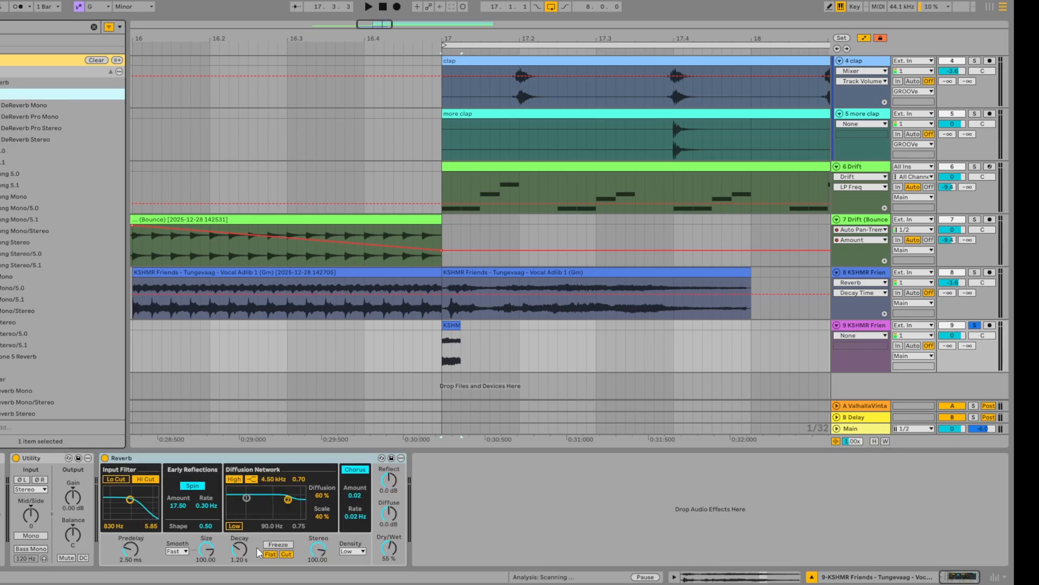
{"action": "left_click_drag", "start_coordinate": [239, 550], "coordinate": [240, 519]}
Step: Bounce the slice track in place and extend the bounced reverb tail back over the short slice to start at bar 17
{"action": "right_click", "coordinate": [868, 328]}
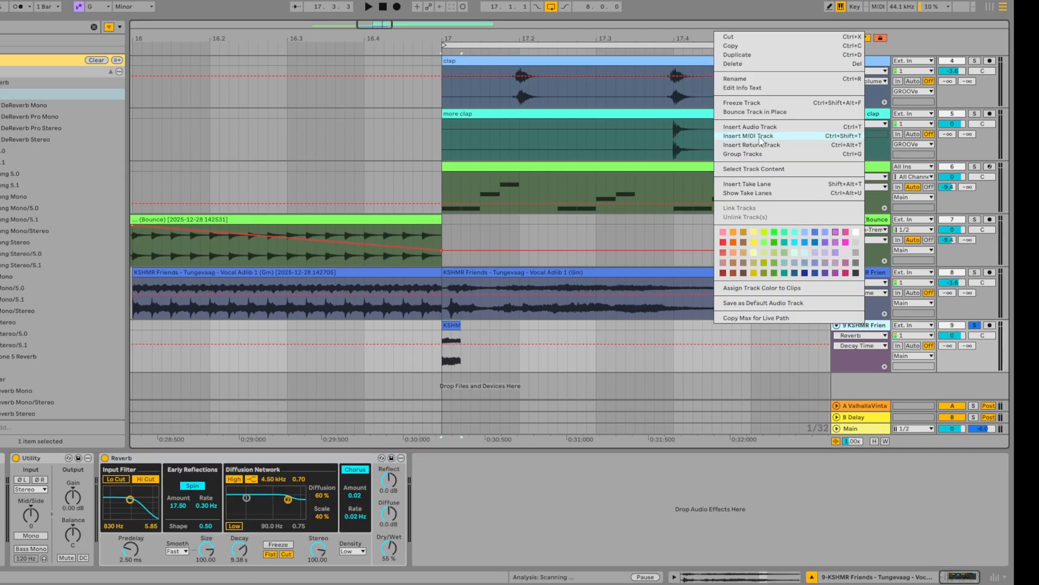
{"action": "left_click", "coordinate": [761, 111]}
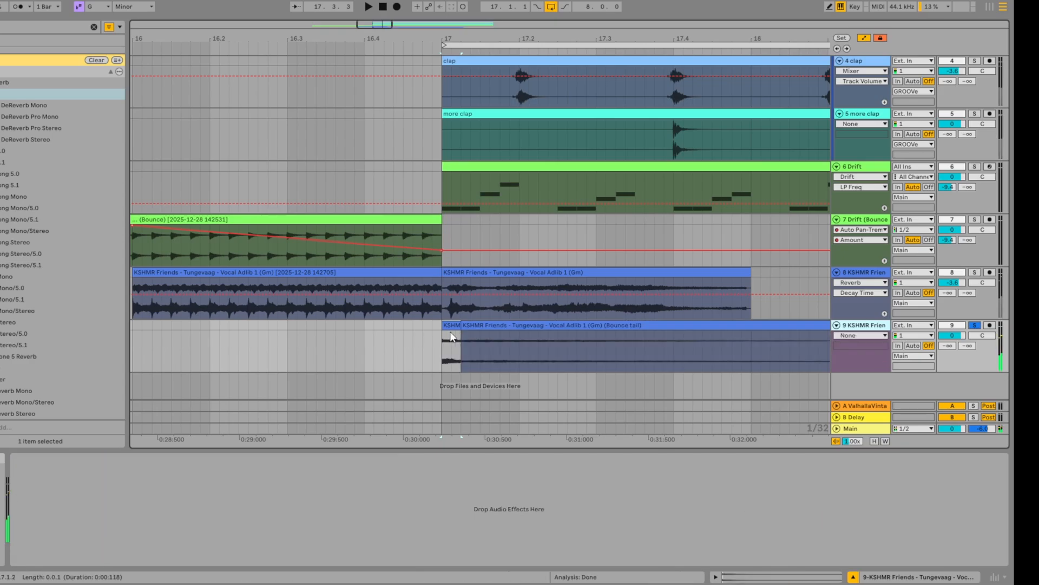
{"action": "left_click", "coordinate": [452, 327]}
{"action": "scroll", "coordinate": [452, 327], "scroll_direction": "down", "scroll_amount": 2}
{"action": "left_click_drag", "start_coordinate": [457, 327], "coordinate": [448, 326]}
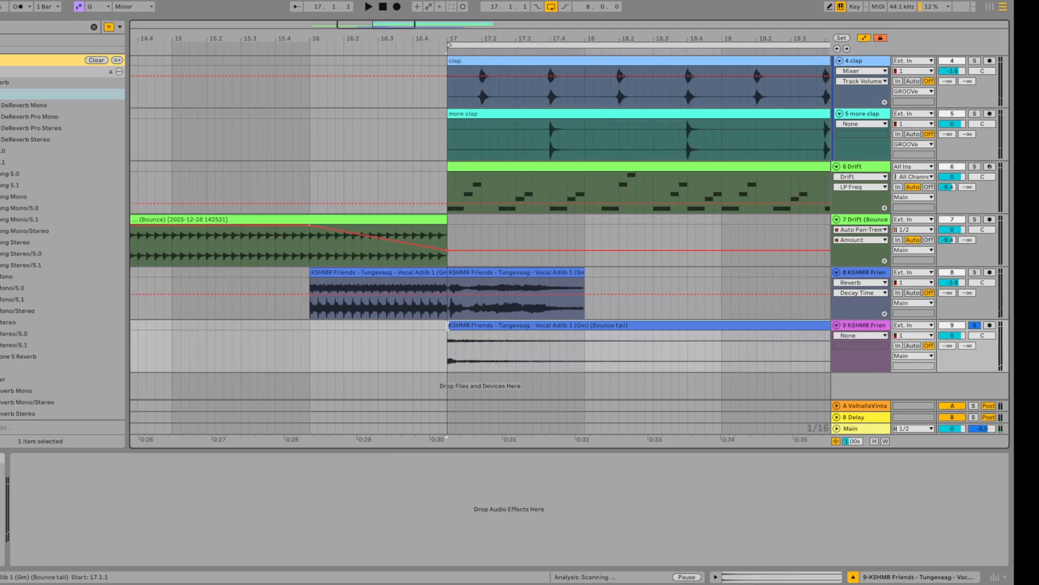
Step: Delete the chopped vocal riser in bar 16 and cut away the part of the bounced reverb tail after bar 18
{"action": "left_click", "coordinate": [428, 272]}
{"action": "key", "text": "Delete"}
{"action": "left_click", "coordinate": [586, 331]}
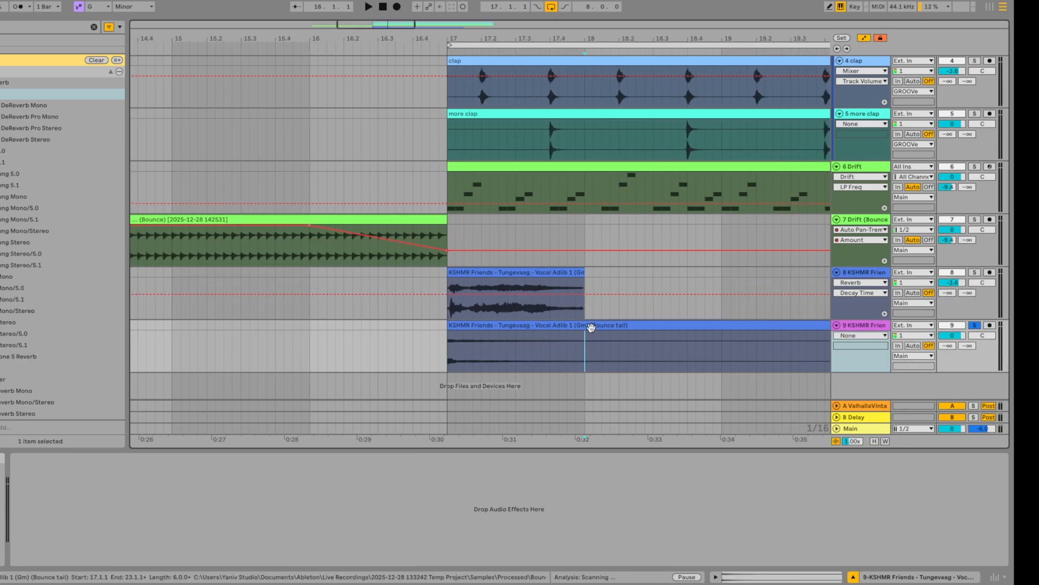
{"action": "key", "text": "ctrl+e"}
{"action": "left_click", "coordinate": [592, 326]}
{"action": "key", "text": "Delete"}
Step: Move the one-bar reverb tail to start at bar 16, reverse it, and audition it
{"action": "left_click_drag", "start_coordinate": [559, 326], "coordinate": [424, 329]}
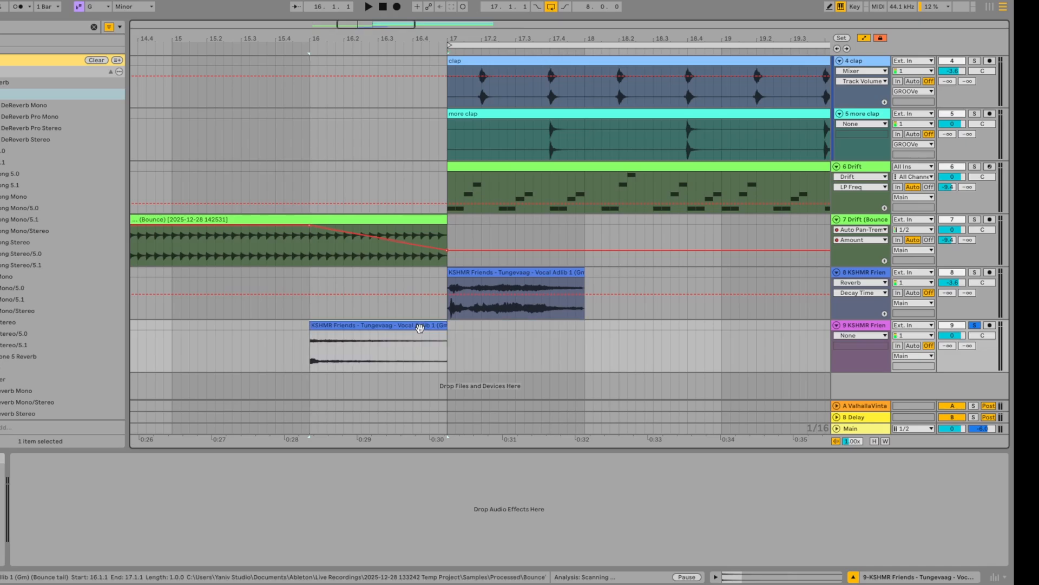
{"action": "key", "text": "space"}
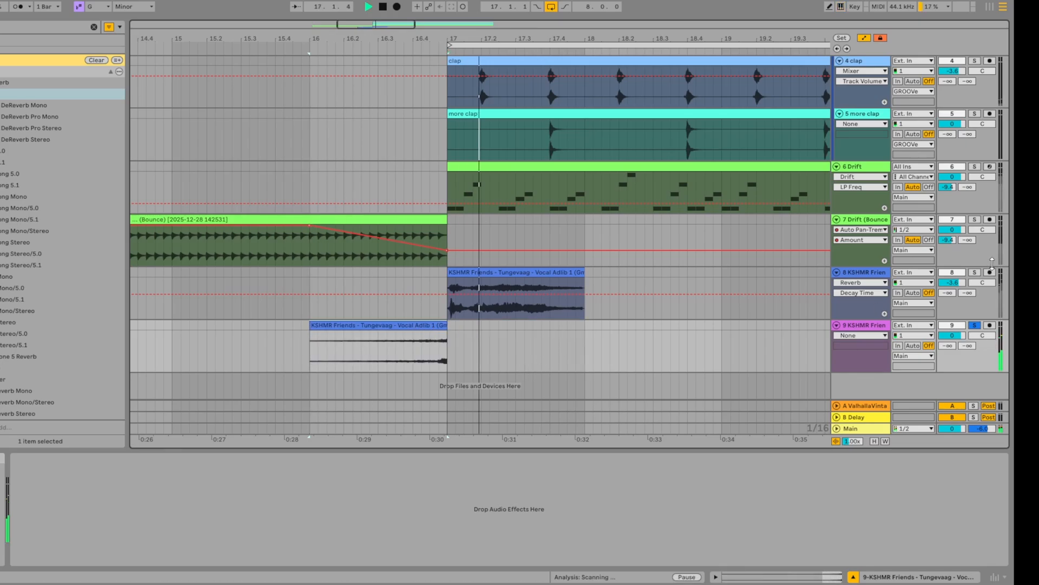
{"action": "key", "text": "space"}
Step: Solo the original vocal track as well and audition the reversed tail leading into the vocal from 16.2
{"action": "left_click", "coordinate": [976, 273]}
{"action": "scroll", "coordinate": [455, 277], "scroll_direction": "up", "scroll_amount": 5}
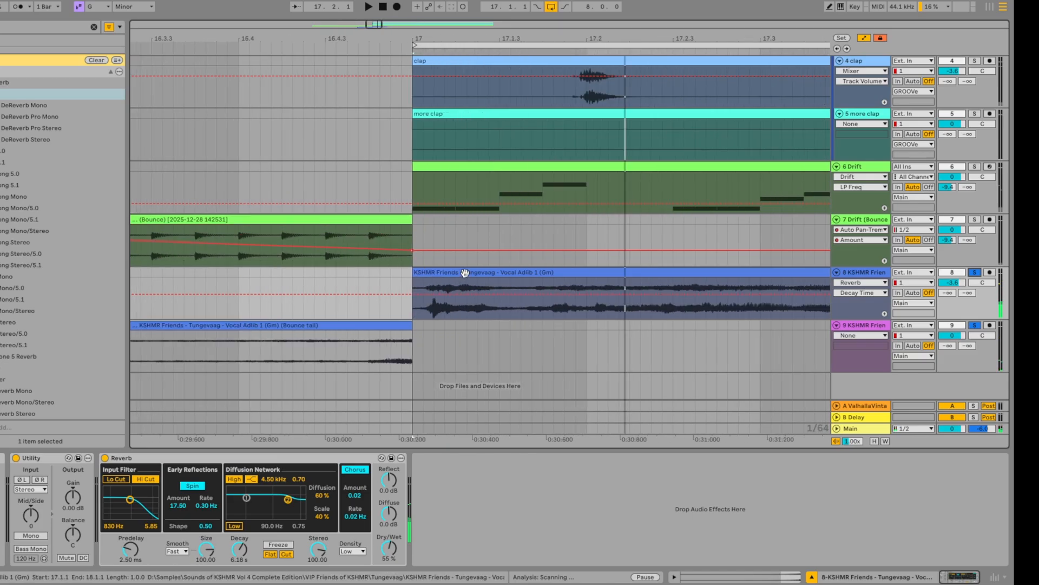
{"action": "left_click_drag", "start_coordinate": [463, 274], "coordinate": [423, 276]}
{"action": "scroll", "coordinate": [420, 287], "scroll_direction": "down", "scroll_amount": 5}
{"action": "left_click", "coordinate": [316, 348]}
{"action": "key", "text": "space"}
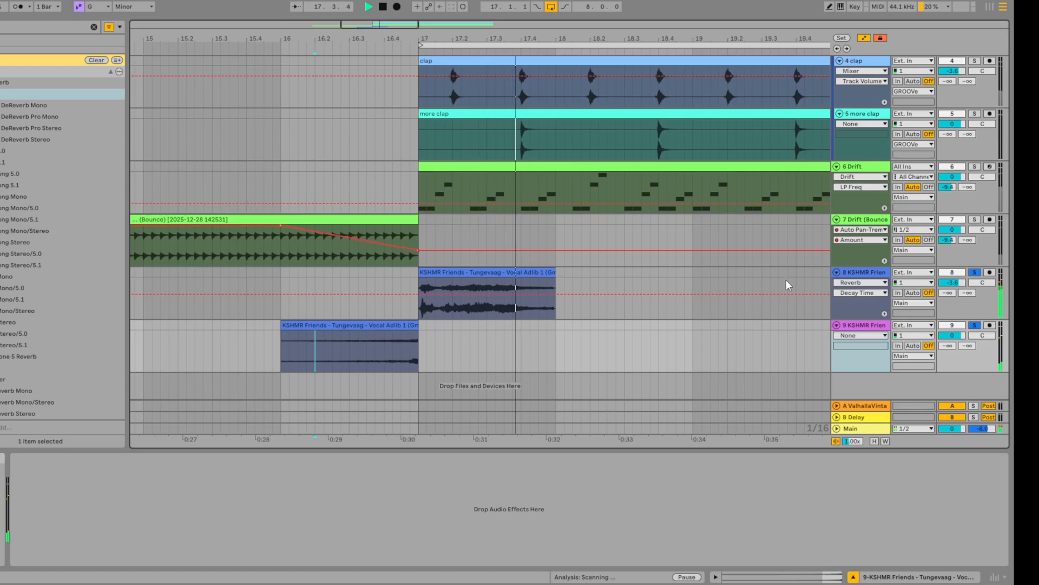
Step: Copy Auto Pan-Tremolo from the bounced Drift track to the reversed tail track and set its time mode to Rate
{"action": "left_click", "coordinate": [865, 273]}
{"action": "left_click", "coordinate": [863, 221]}
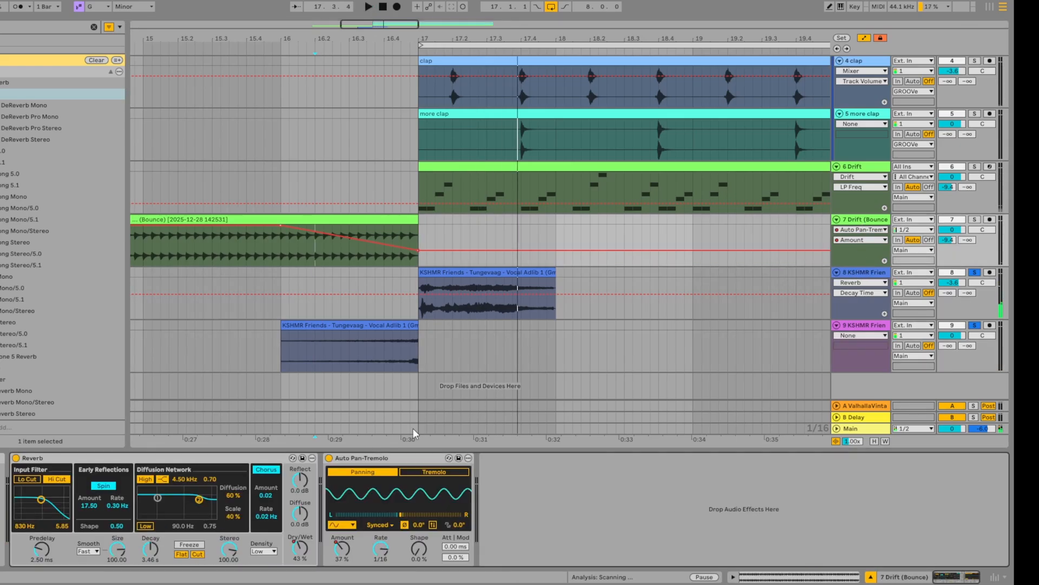
{"action": "left_click", "coordinate": [862, 327]}
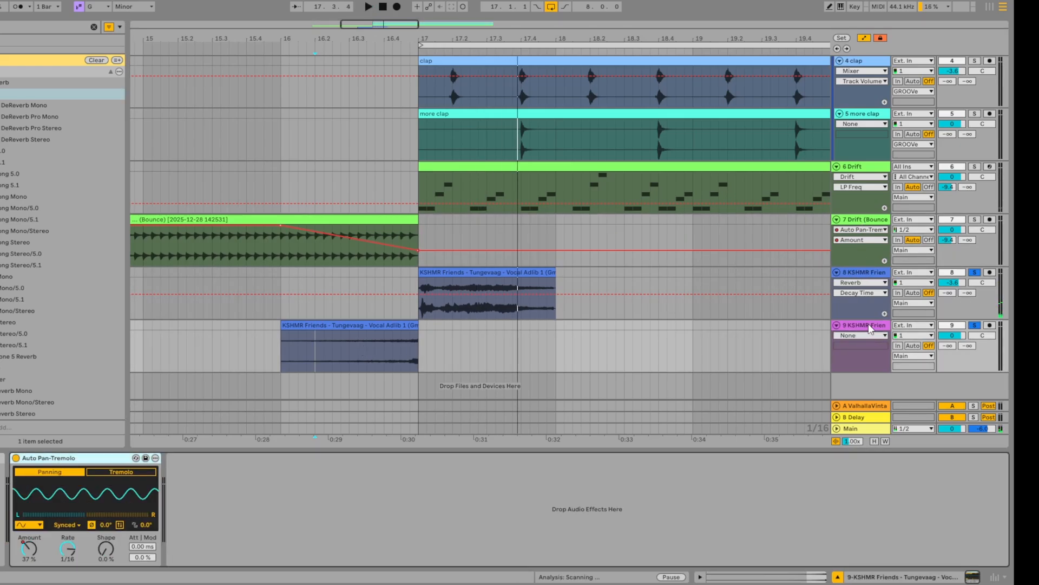
{"action": "left_click", "coordinate": [66, 525]}
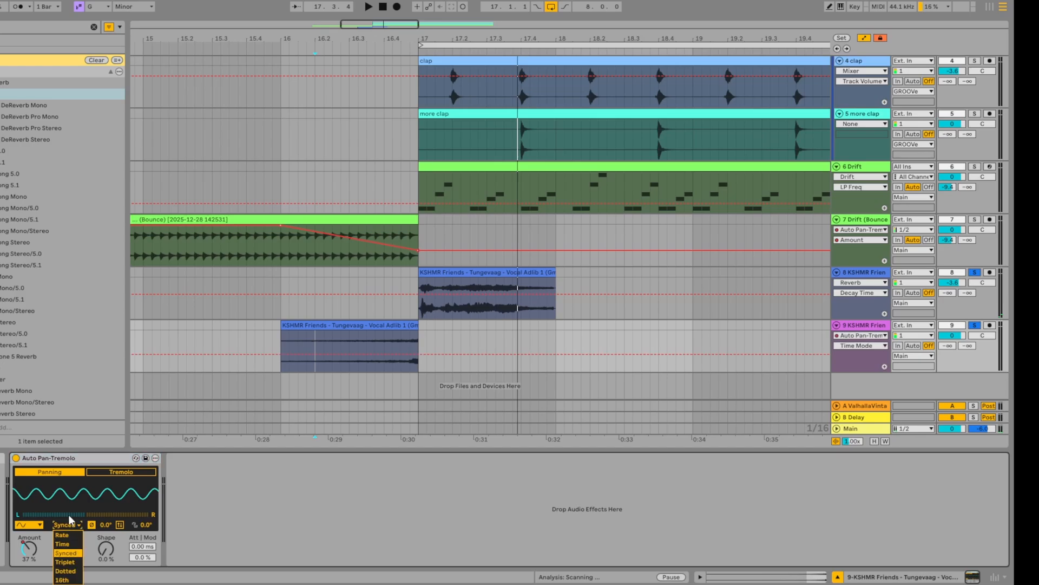
{"action": "left_click", "coordinate": [68, 514]}
Step: Delete the Amount automation of the reversed tail track's Auto Pan-Tremolo, keeping its time mode on Rate
{"action": "right_click", "coordinate": [31, 548]}
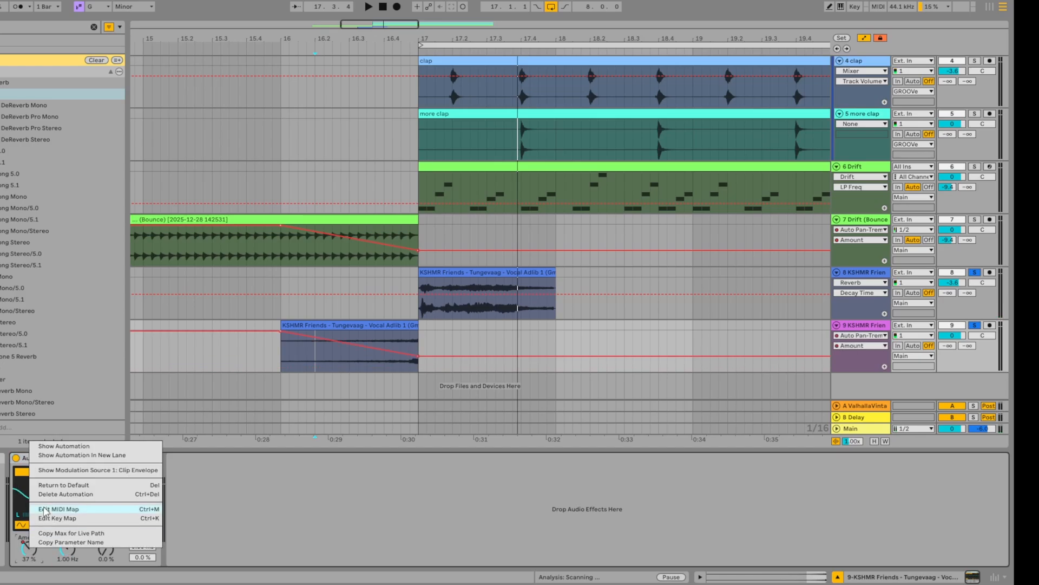
{"action": "left_click", "coordinate": [61, 495]}
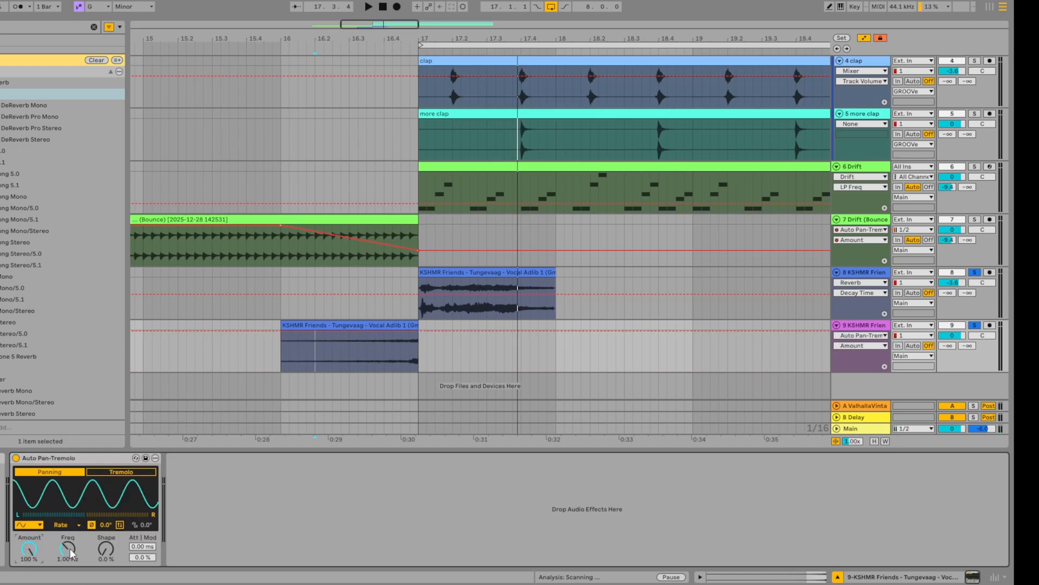
{"action": "left_click", "coordinate": [65, 525]}
{"action": "left_click", "coordinate": [66, 537]}
Step: Automate the Auto Pan-Tremolo frequency on the reversed tail with a curve rising from 1.00 Hz at bar 16 to 34.2 Hz near bar 17
{"action": "right_click", "coordinate": [67, 547]}
{"action": "left_click", "coordinate": [98, 473]}
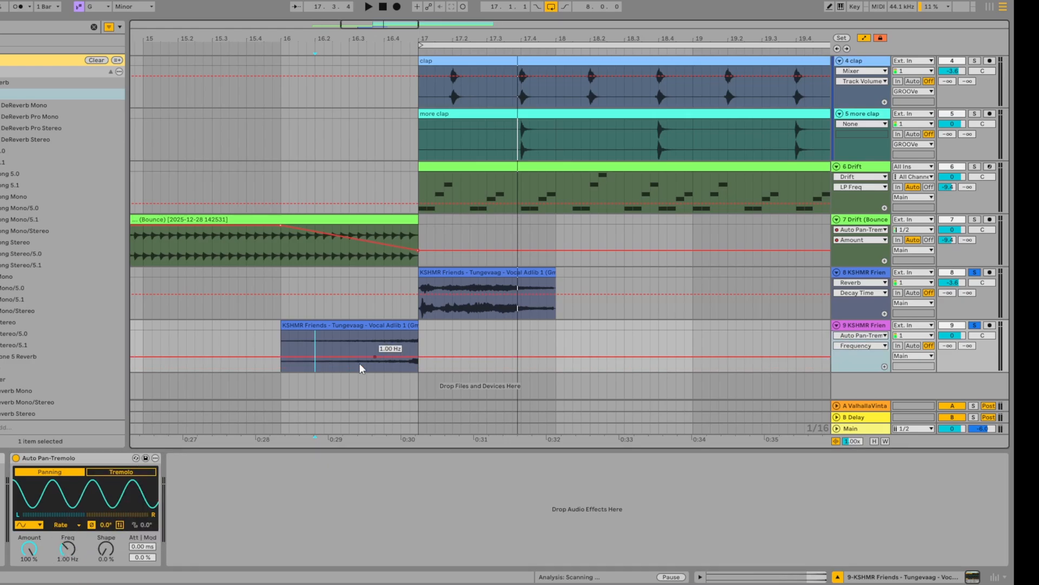
{"action": "left_click", "coordinate": [284, 357]}
{"action": "left_click_drag", "start_coordinate": [415, 356], "coordinate": [415, 334]}
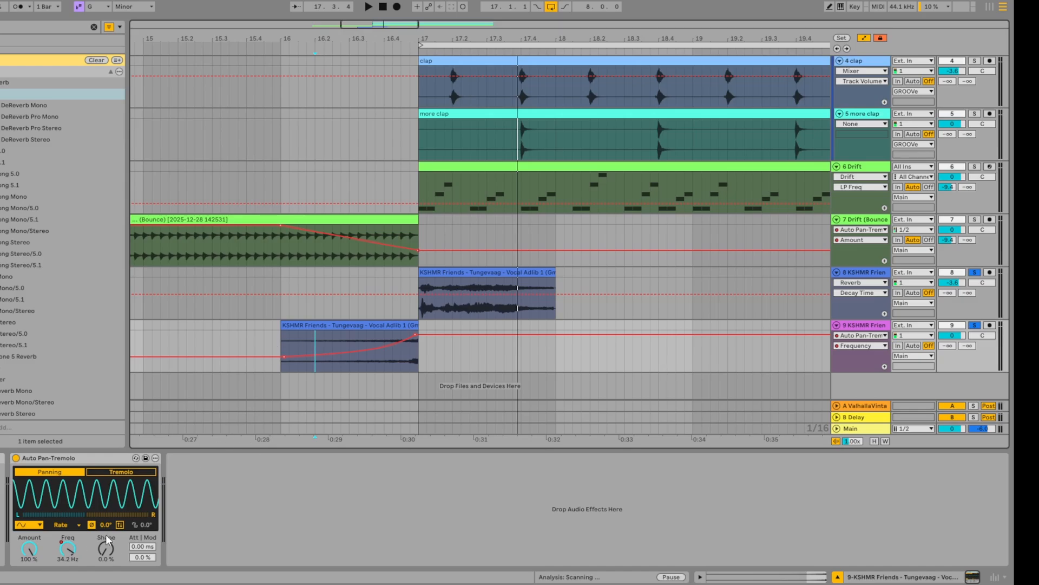
Step: Audition the reversed tail's frequency ramp from bar 16 into the vocal
{"action": "left_click", "coordinate": [289, 342]}
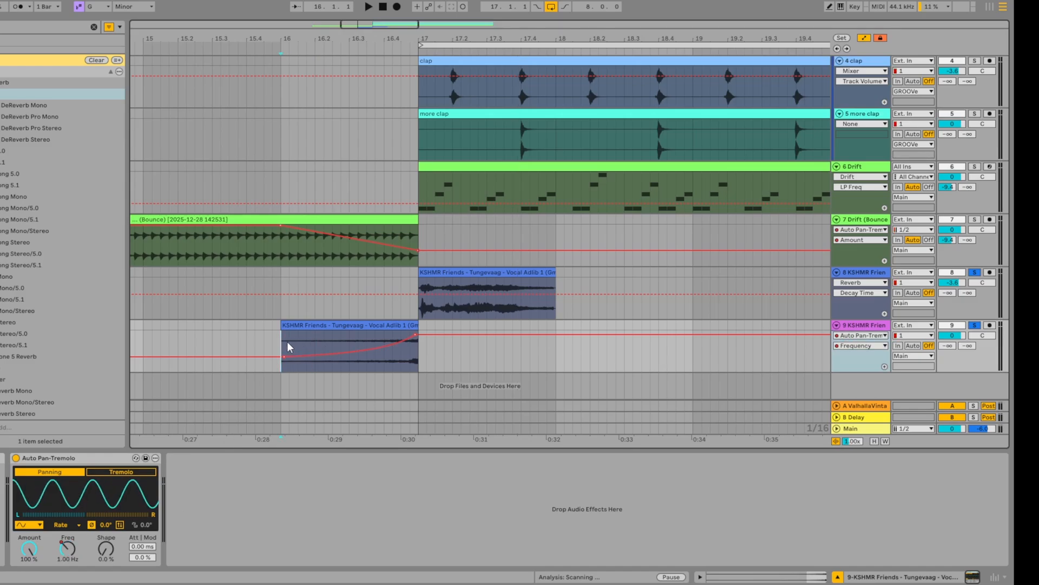
{"action": "key", "text": "space"}
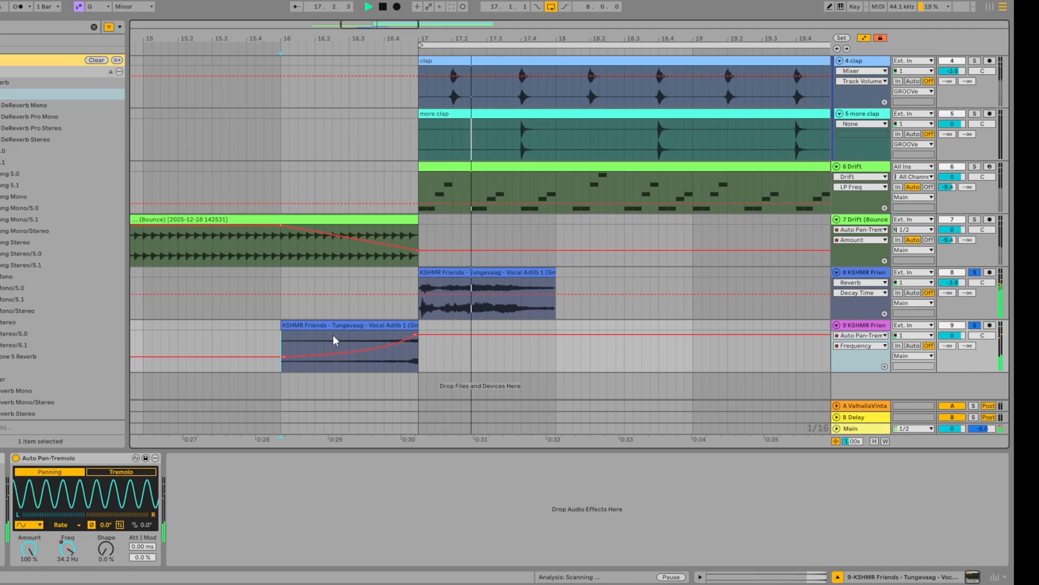
{"action": "key", "text": "space"}
Step: Raise the start of the frequency automation at bar 16 to about 5.07 Hz and audition the riser again
{"action": "left_click_drag", "start_coordinate": [284, 357], "coordinate": [283, 346]}
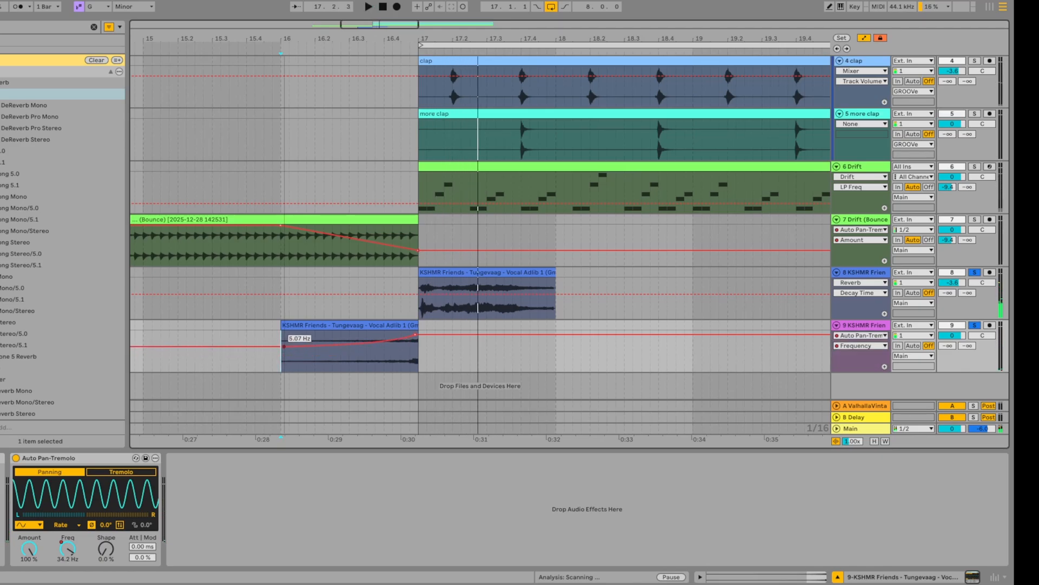
{"action": "key", "text": "space"}
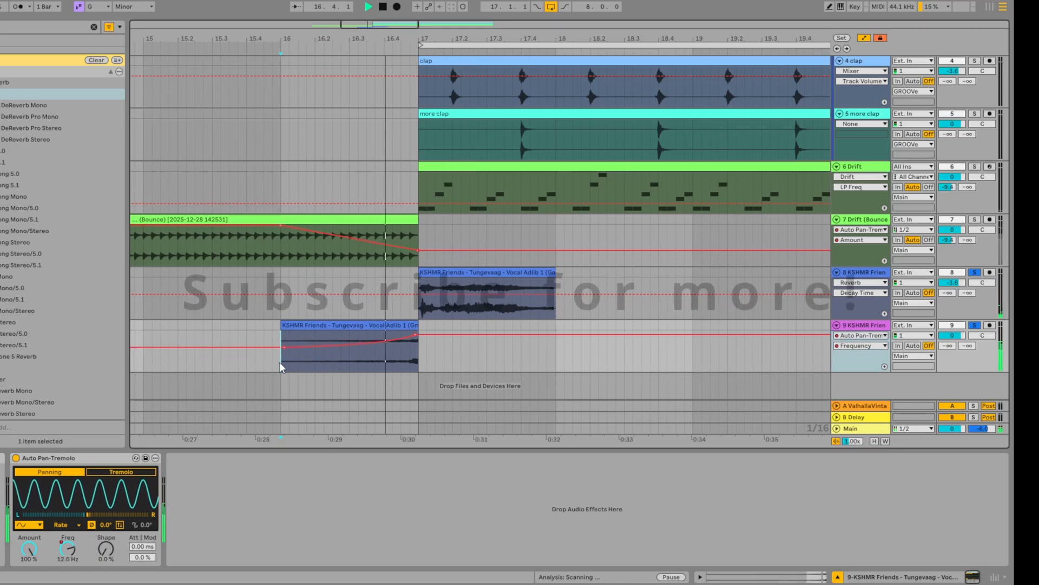
{"action": "key", "text": "space"}
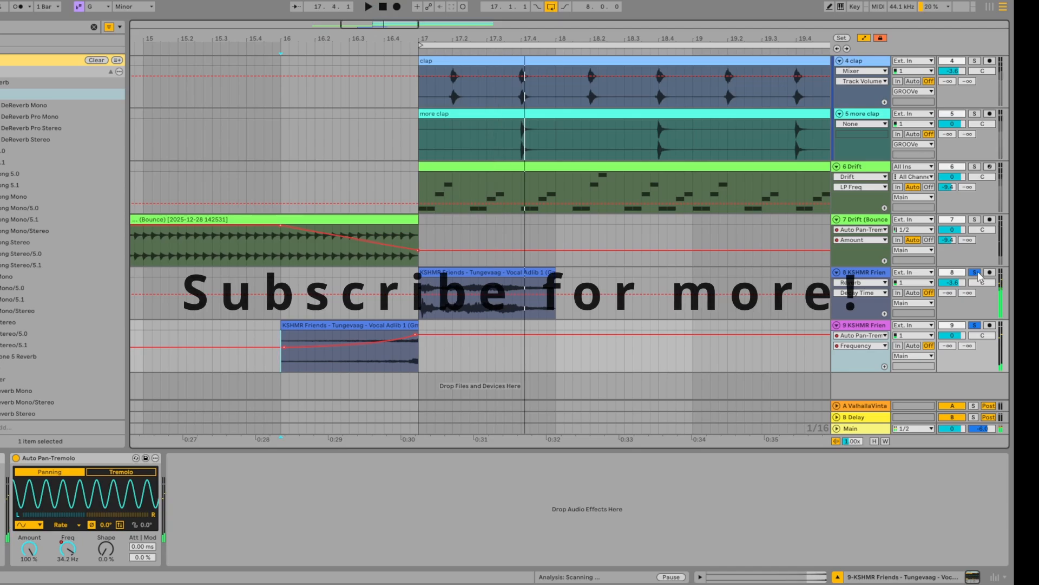
Step: Unsolo both vocal tracks, deactivate the bounced Drift clip, and play the arrangement from bar 13
{"action": "left_click", "coordinate": [334, 218]}
{"action": "key", "text": "0"}
{"action": "key", "text": "space"}
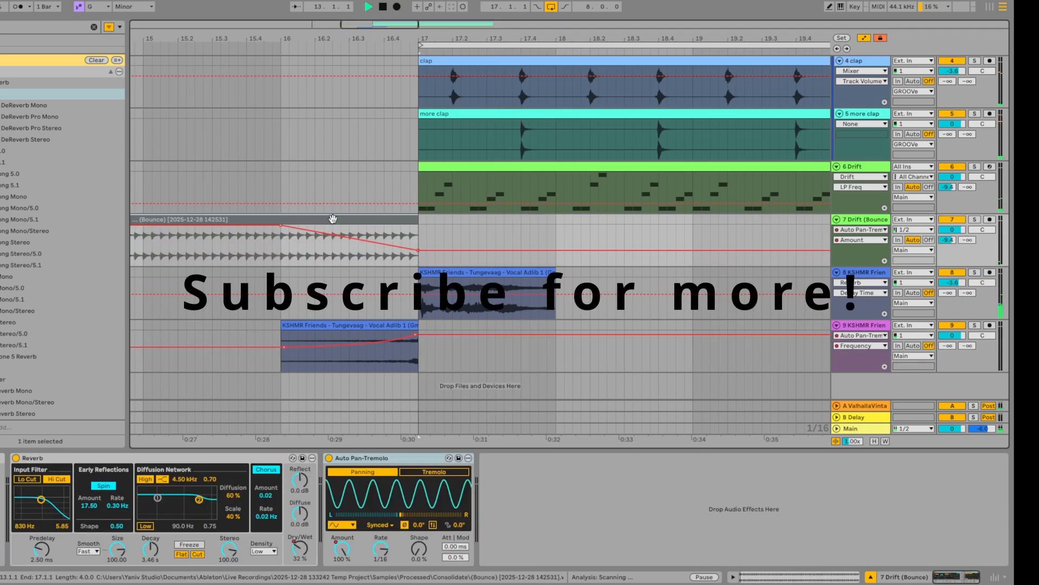